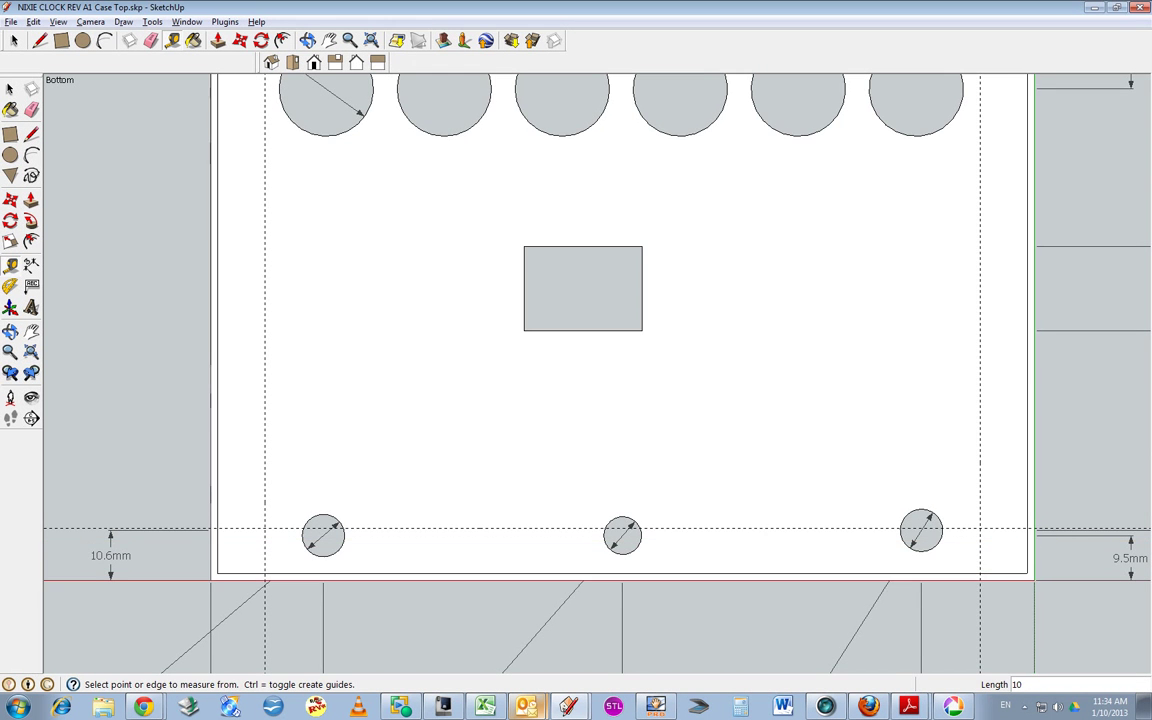
Examine the board layout in the Nixi Clock Case Rev K model, then return to the Case Top model and view it whole
key("alt+Tab")
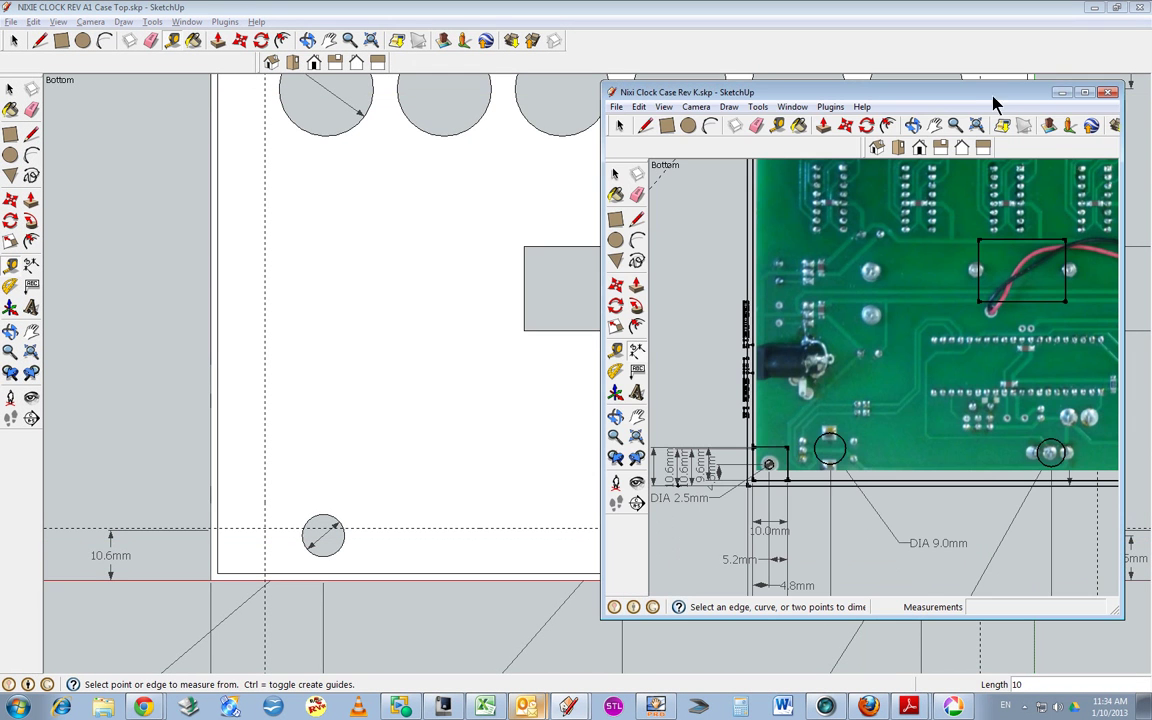
left_click(1085, 92)
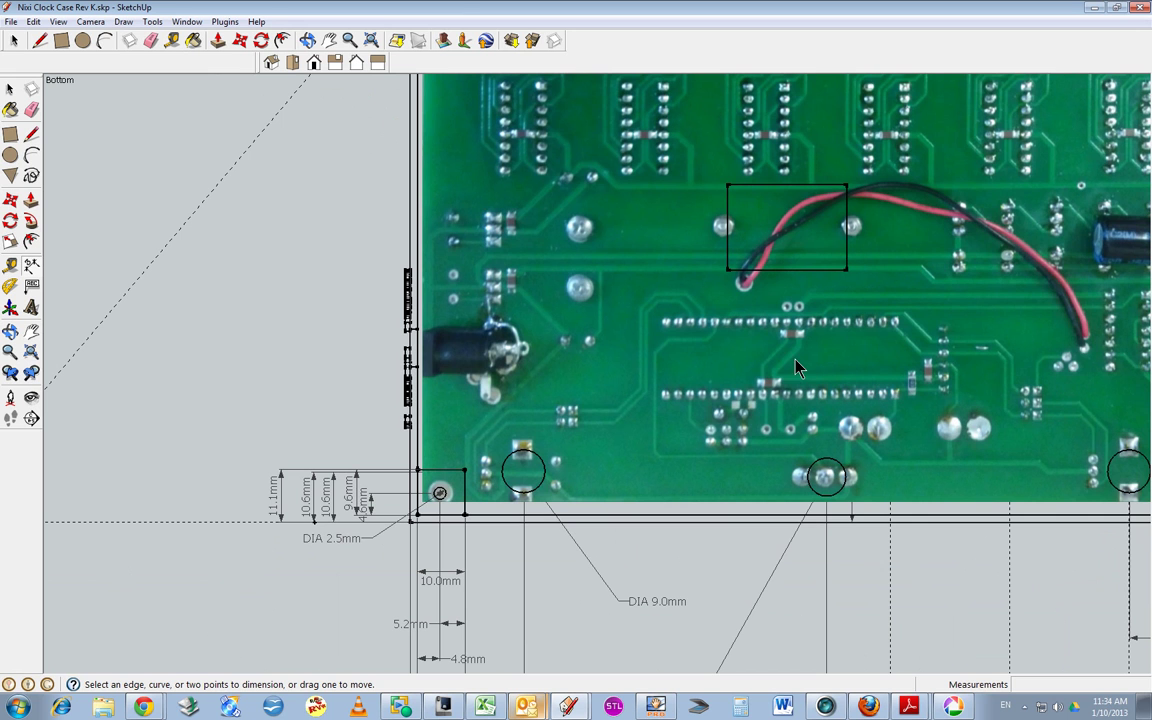
left_click(370, 40)
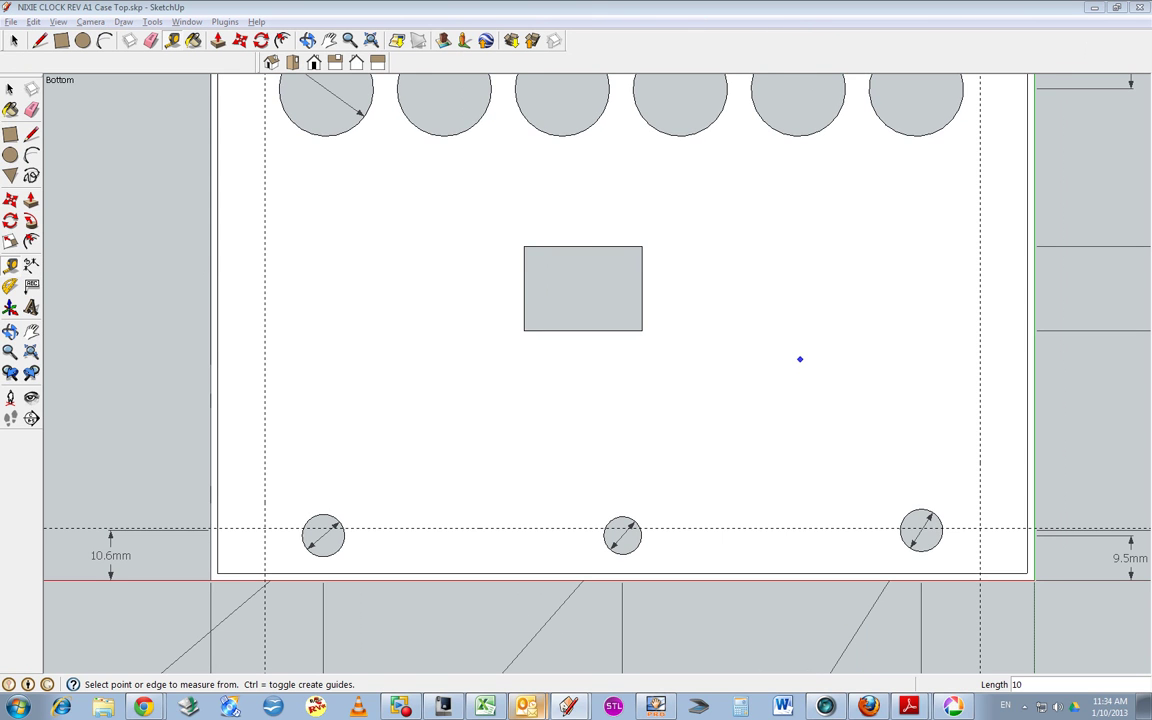
left_click(371, 42)
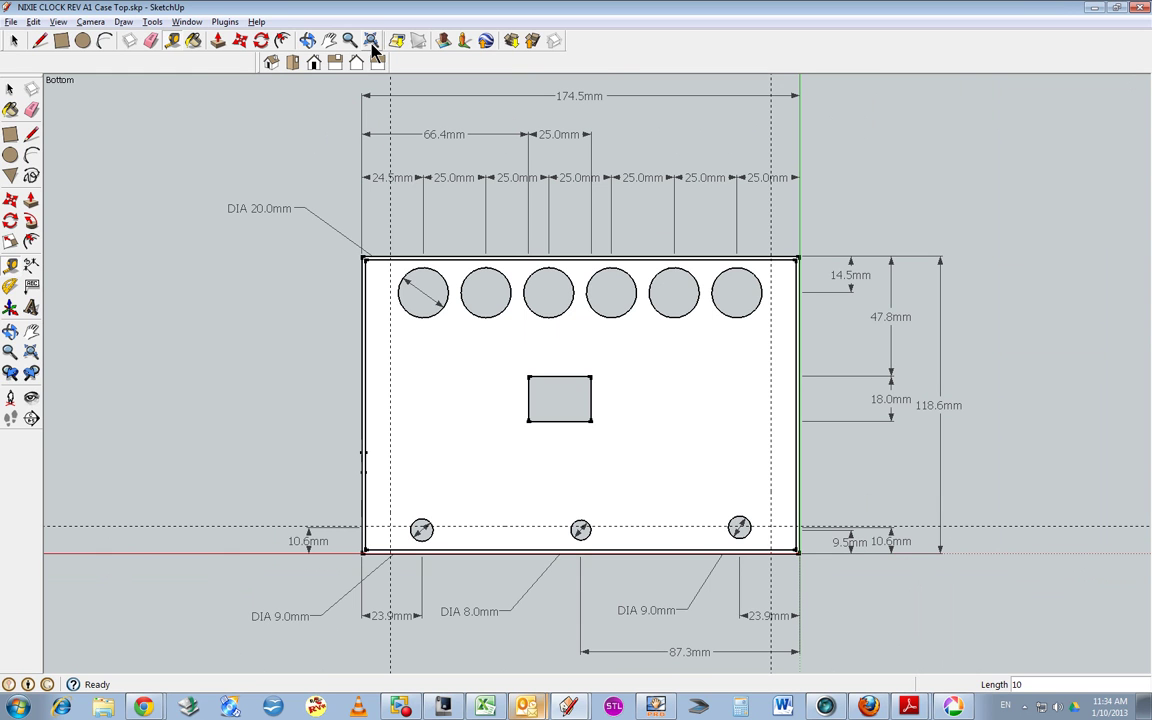
key("ctrl+t")
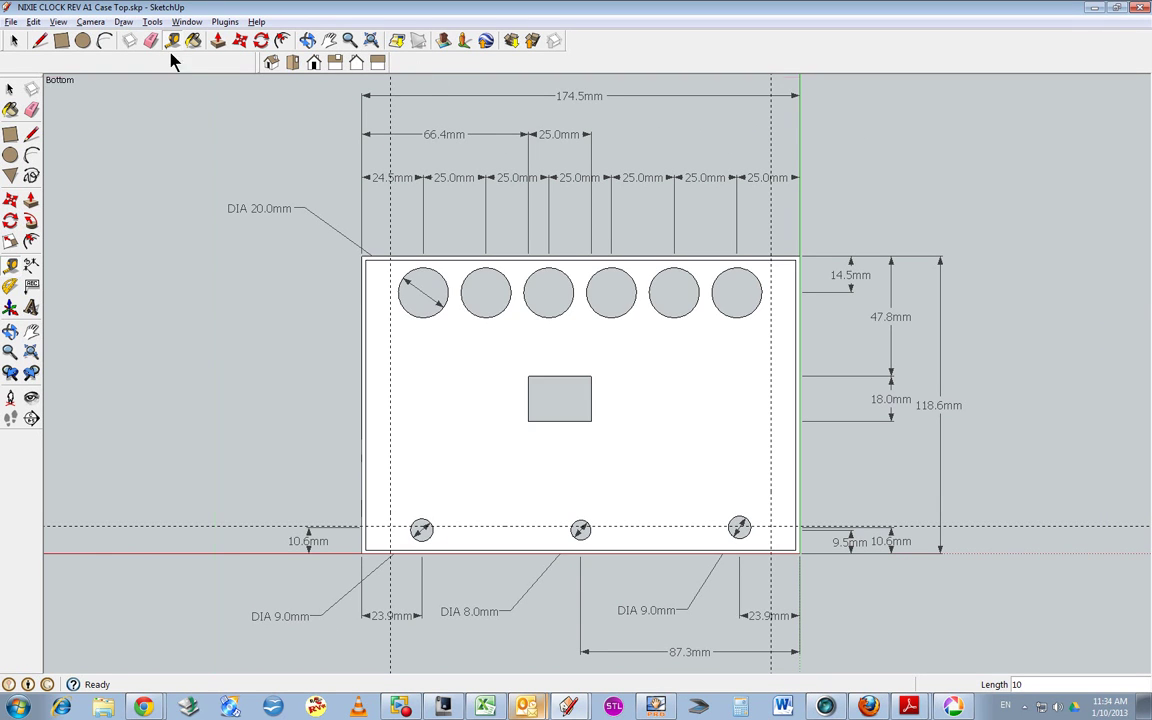
key("ctrl+z")
left_click(91, 21)
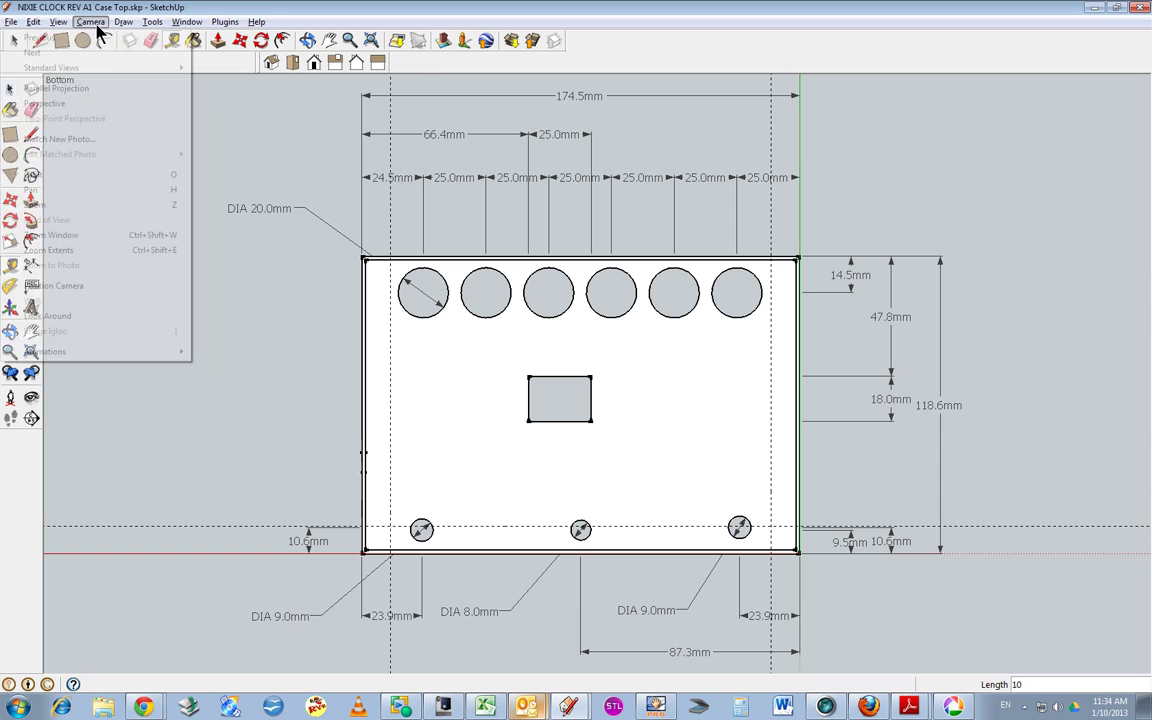
mouse_move(42, 30)
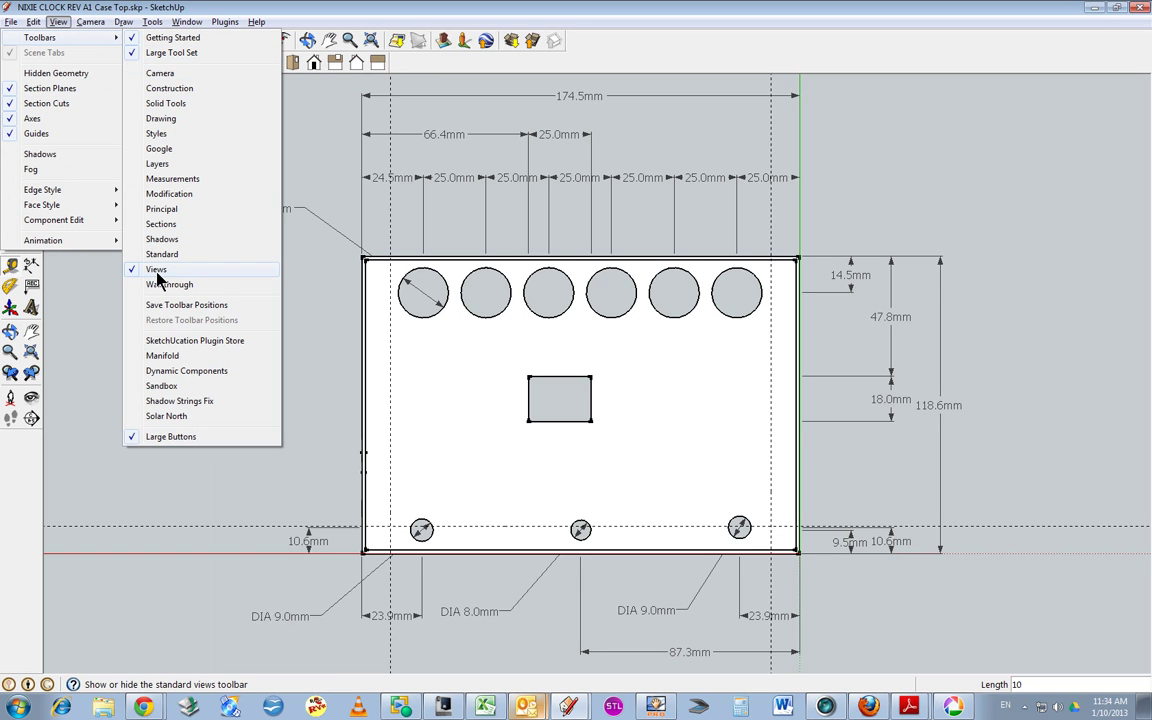
left_click(588, 19)
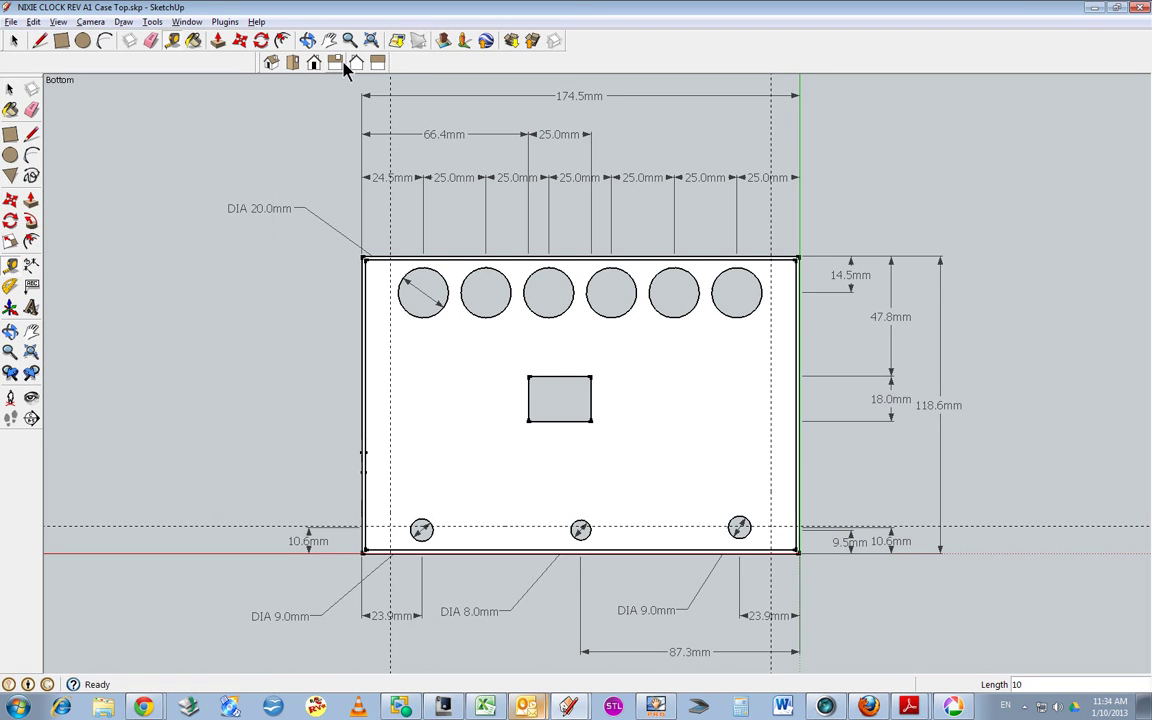
Examine the case top from the isometric, top and side standard views
left_click(275, 63)
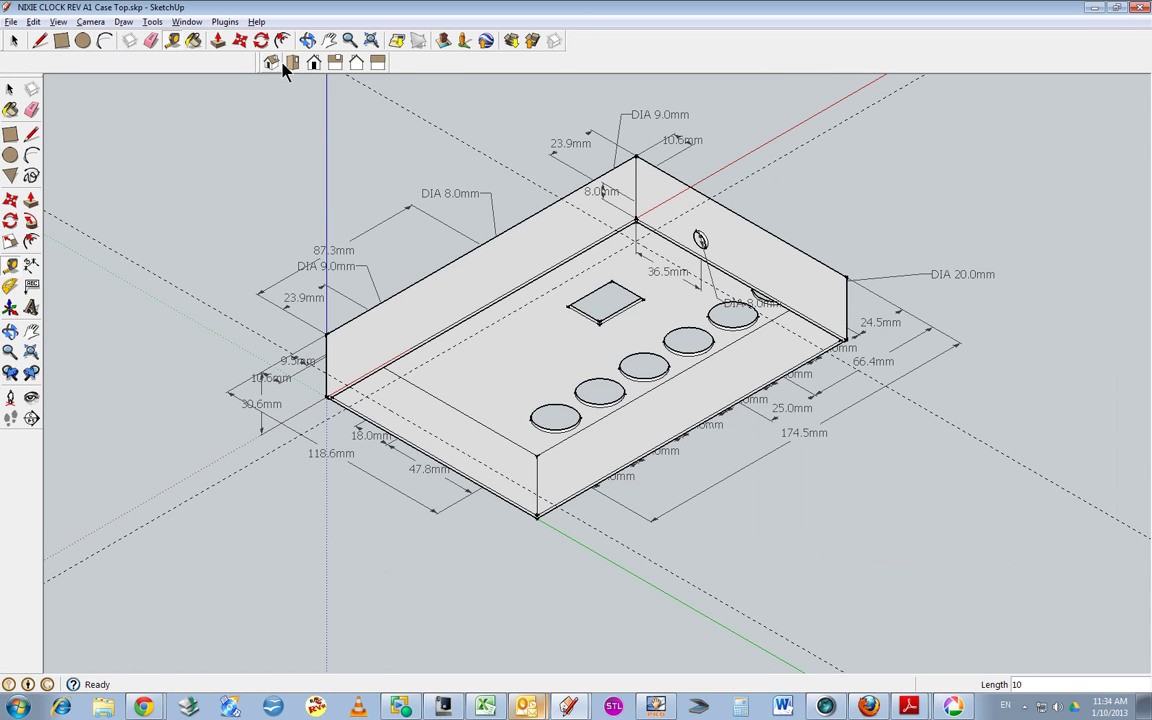
left_click(292, 63)
left_click(316, 64)
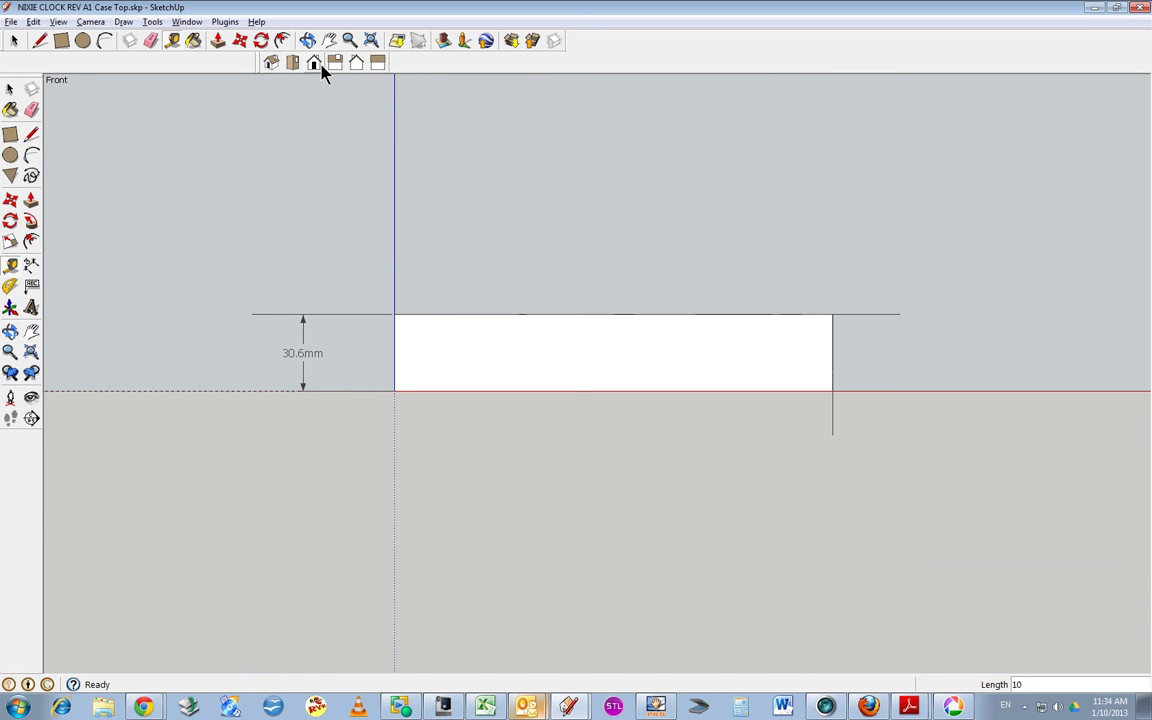
left_click(334, 64)
left_click(356, 65)
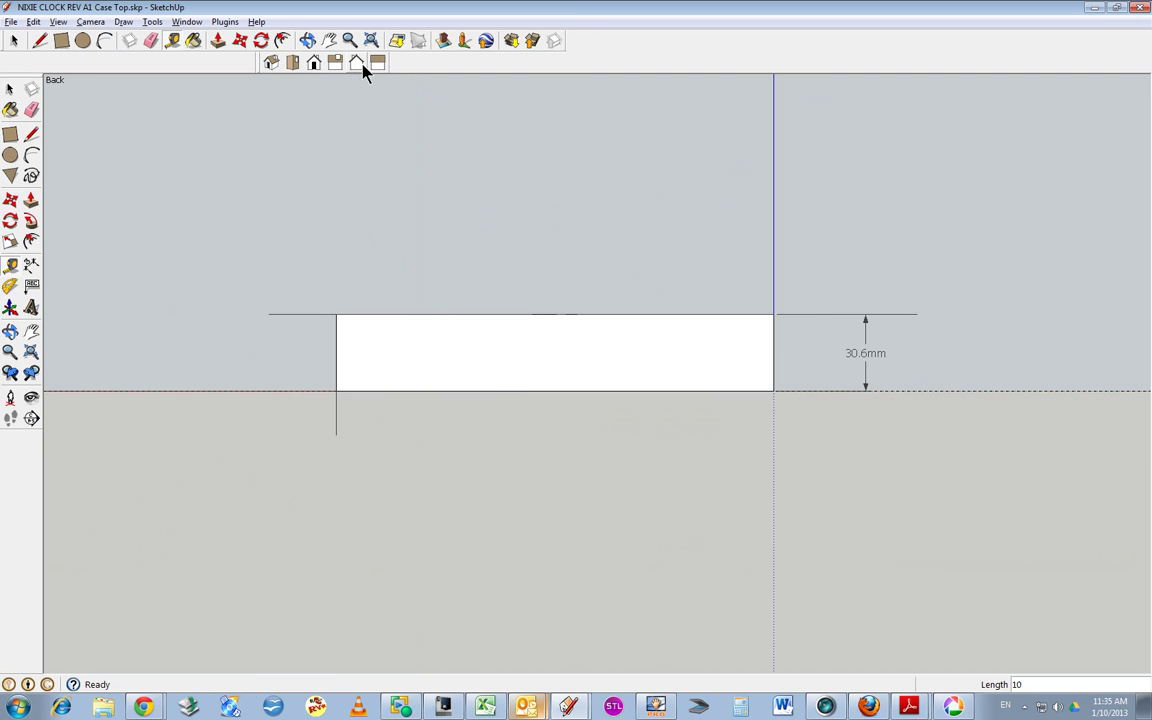
left_click(373, 65)
left_click(292, 63)
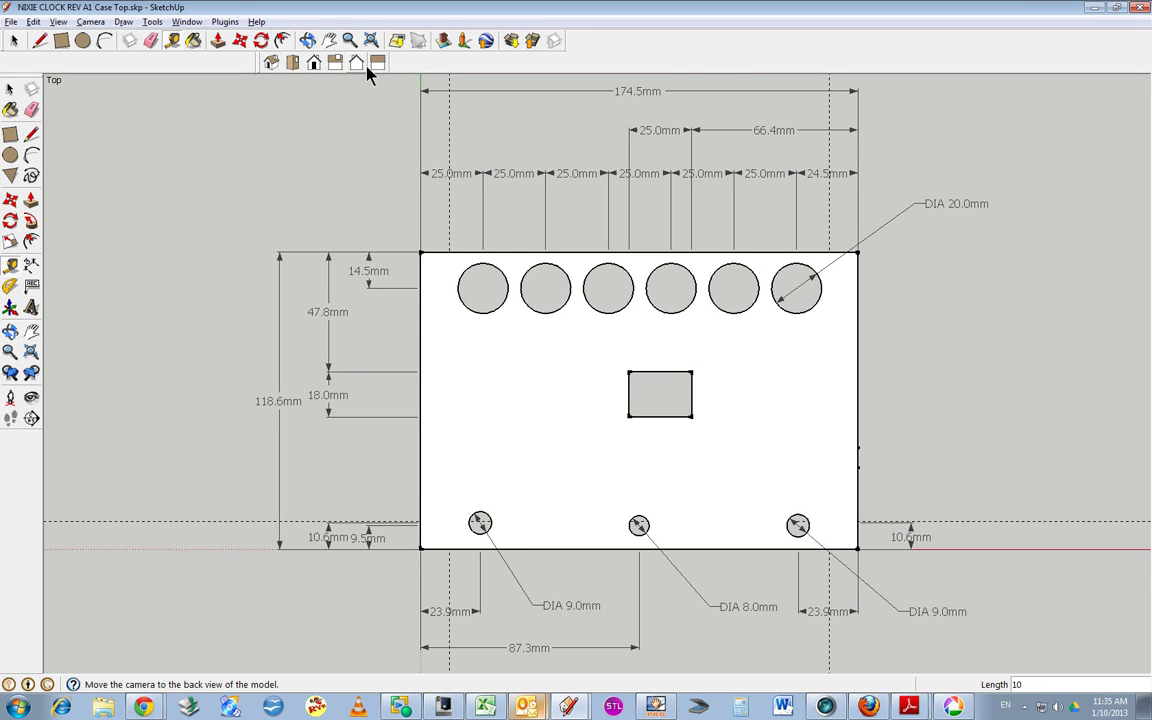
Set the case top model to the Bottom standard view
left_click(90, 21)
mouse_move(140, 70)
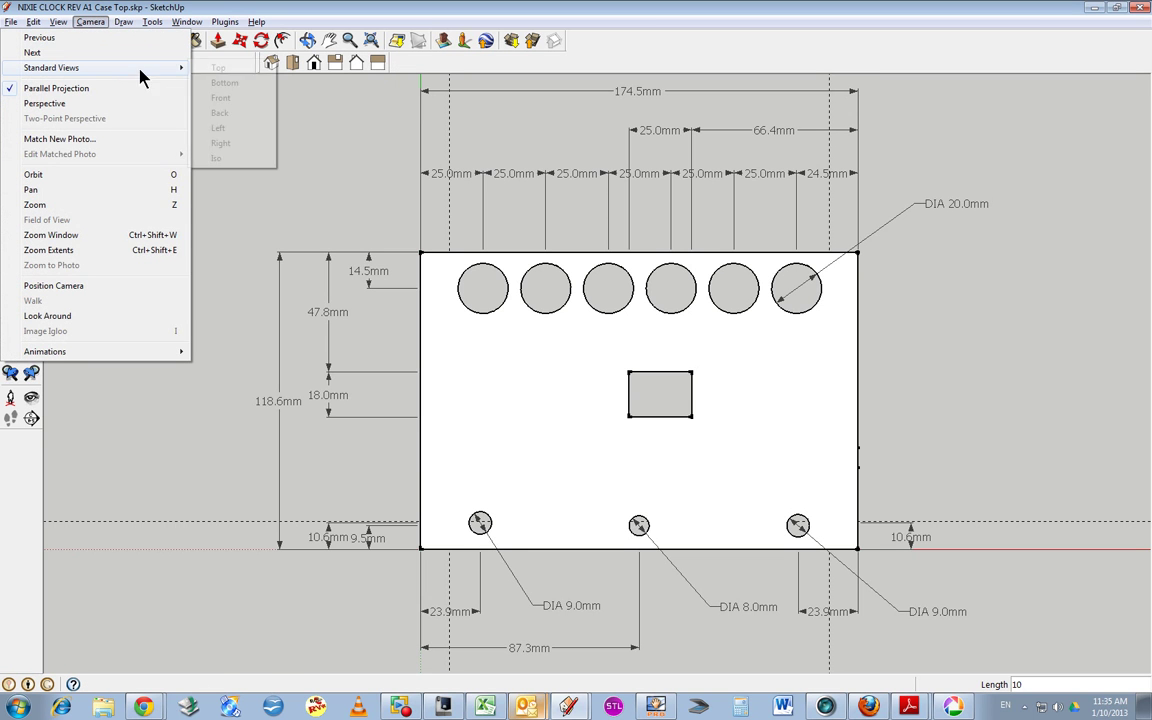
left_click(232, 83)
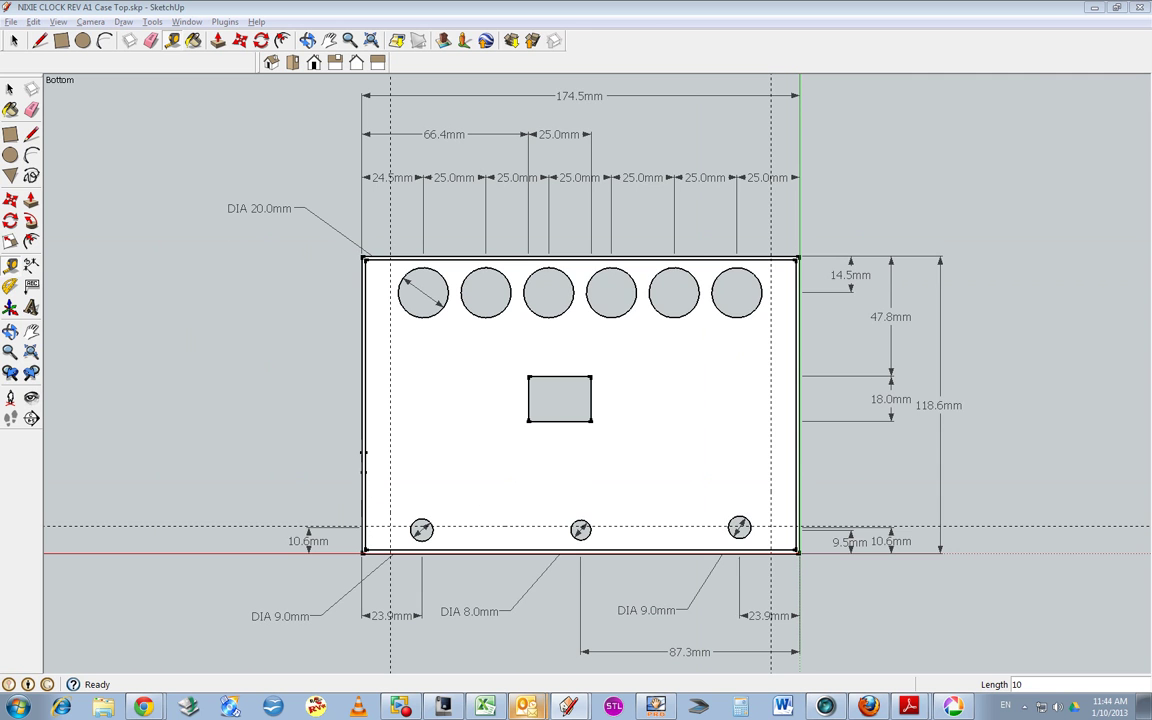
Switch to the Nixi Clock Case Rev K model and examine the square corner blocks around the board's mounting holes
left_click_drag(938, 41, 822, 41)
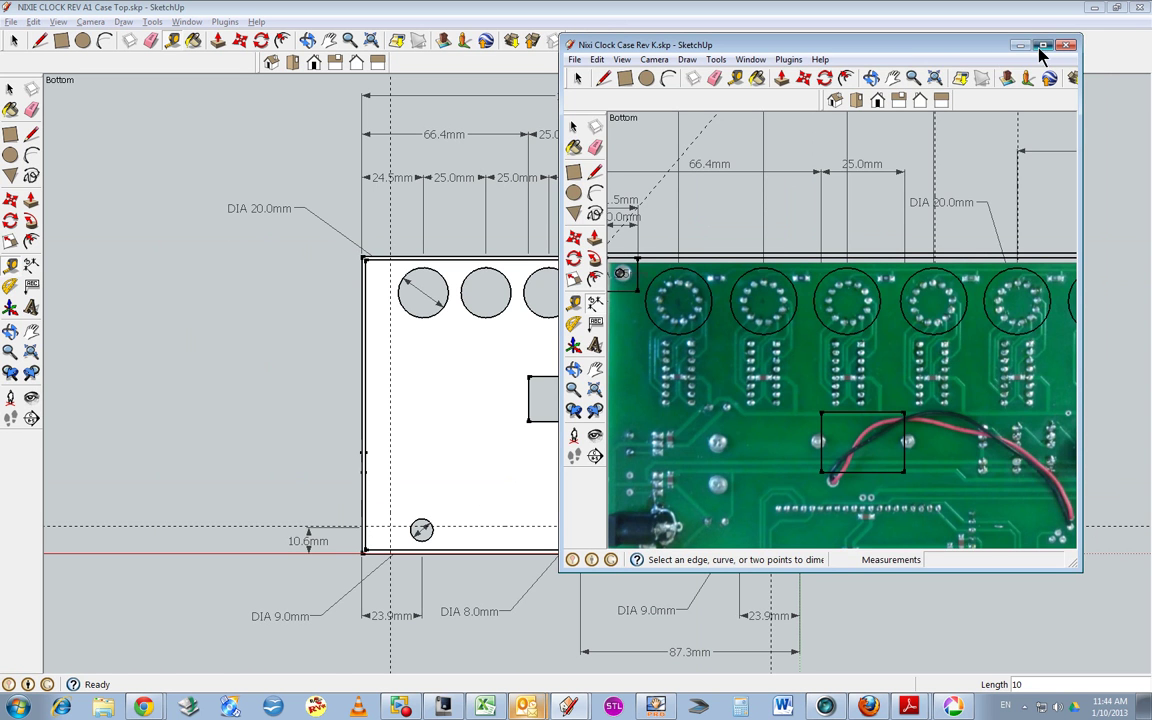
left_click(1041, 44)
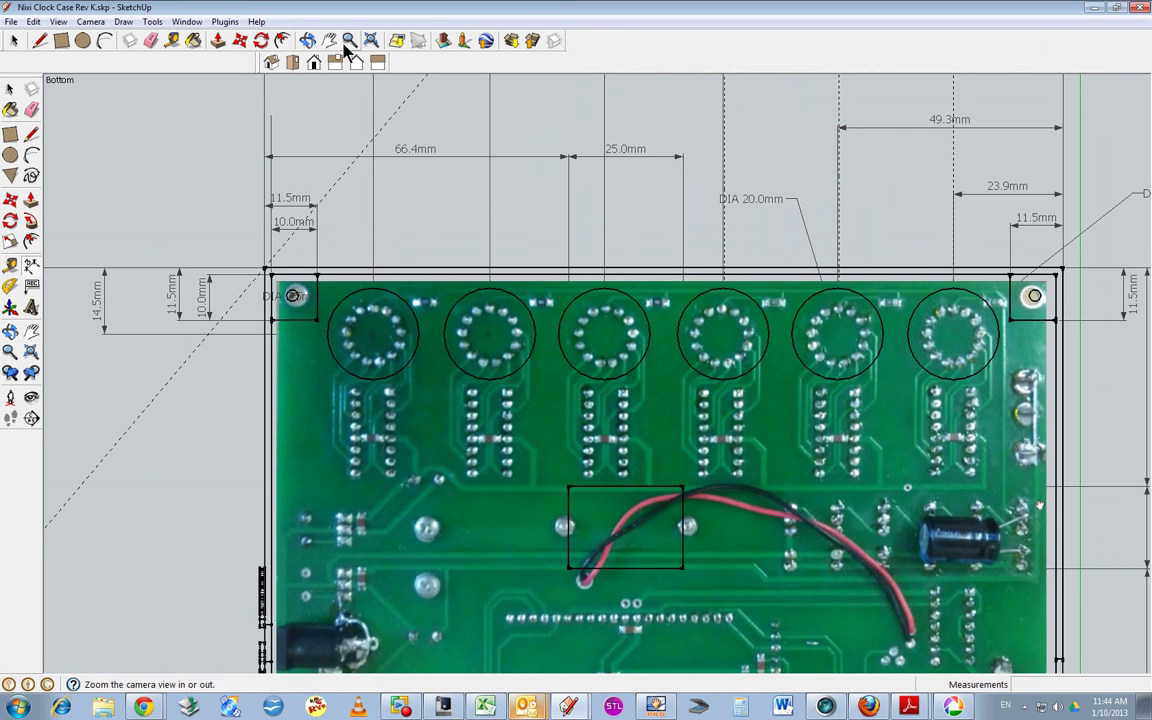
left_click(307, 40)
left_click_drag(479, 498, 378, 362)
scroll(378, 362, "up", 3)
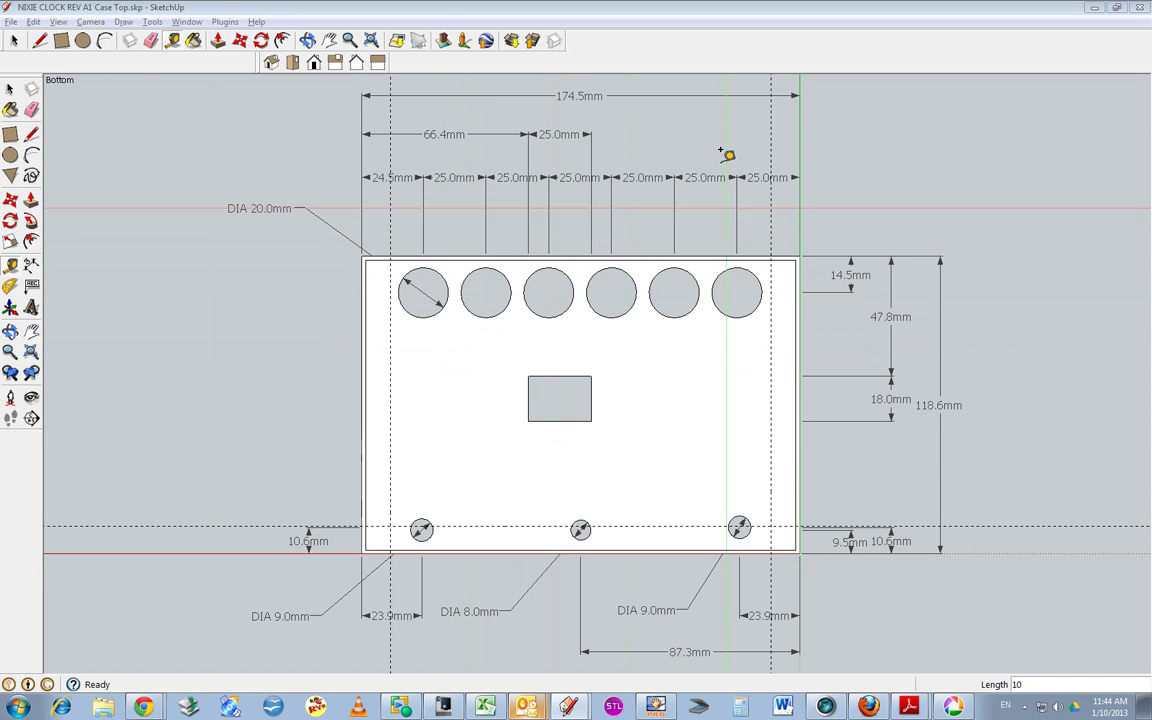
In the Case Top model, place a guide 10 mm from the rim's inner edge, parallel to the wall beside the six round holes
left_click(14, 44)
scroll(895, 244, "up", 5)
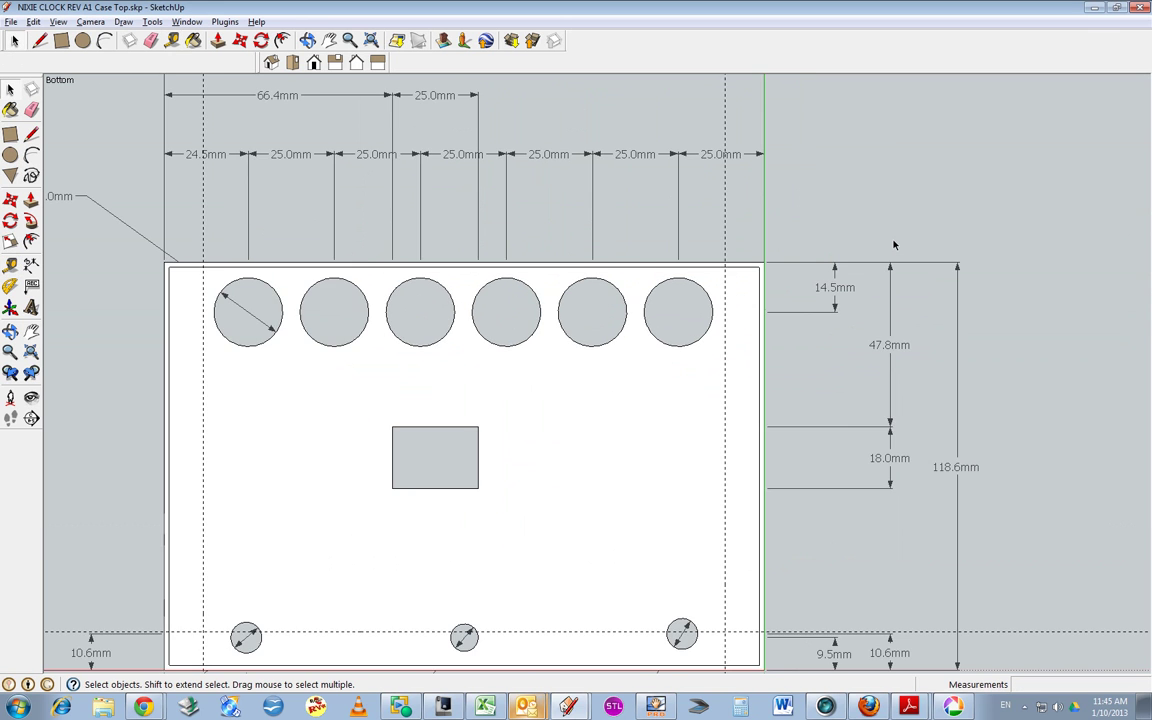
left_click(329, 40)
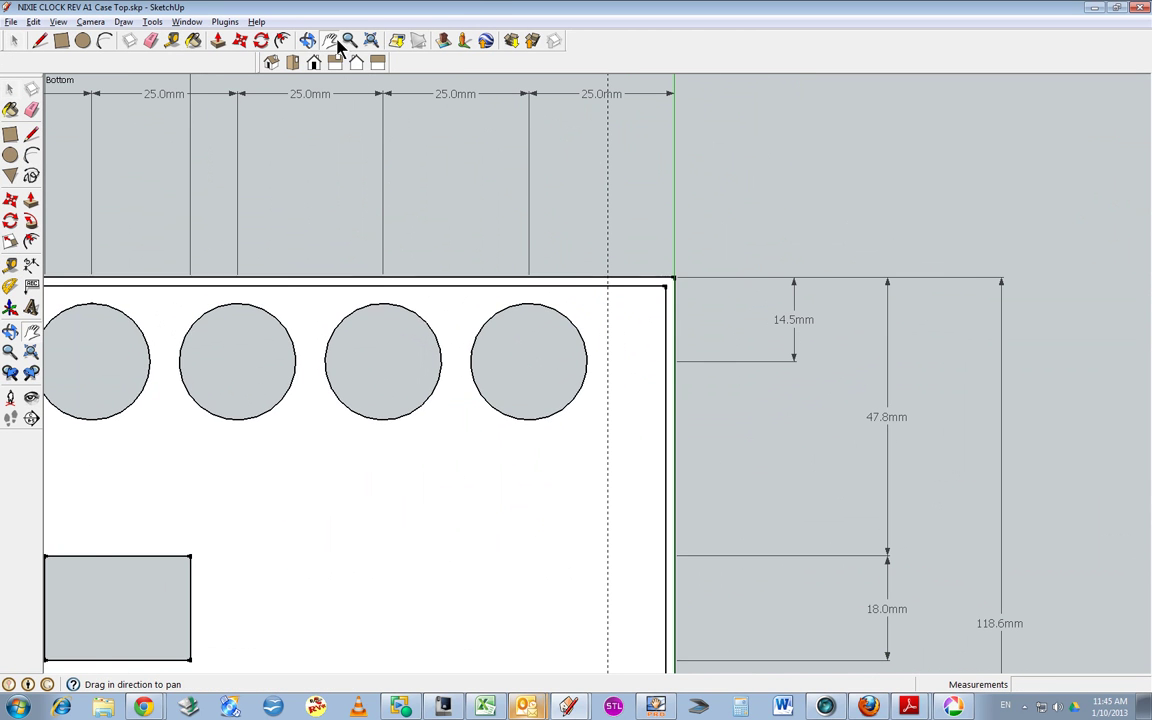
mouse_move(375, 110)
left_mouse_down()
mouse_move(424, 198)
mouse_move(753, 123)
mouse_move(607, 240)
left_mouse_up()
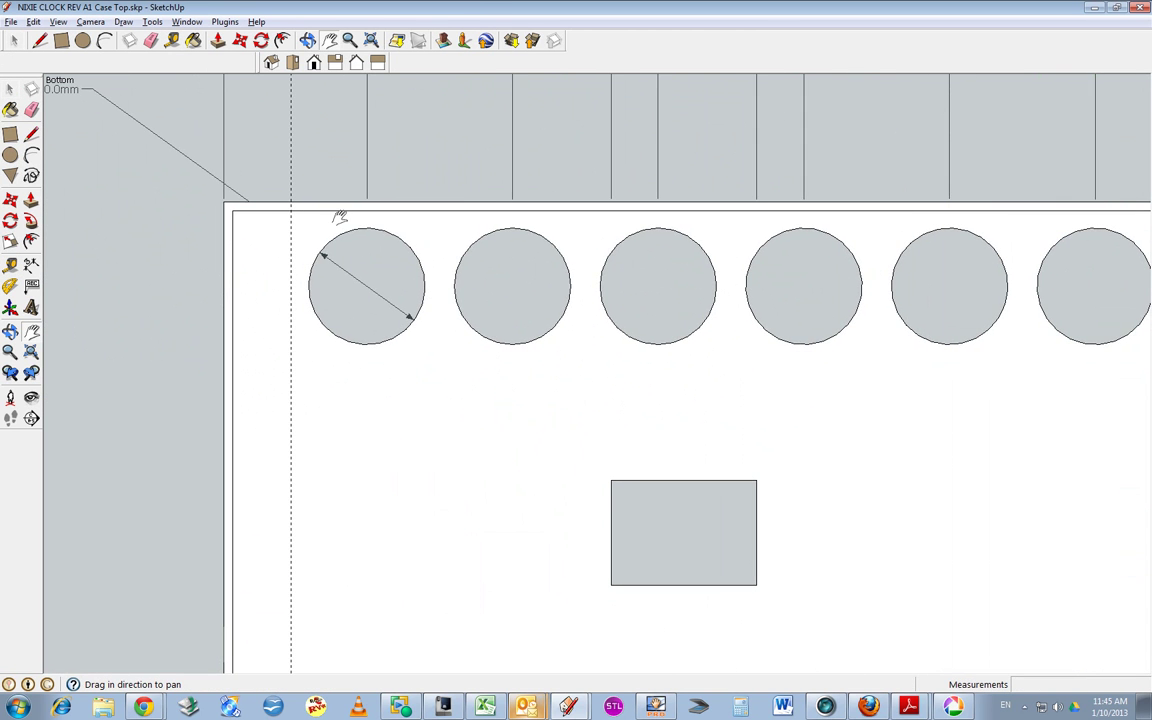
left_click(172, 42)
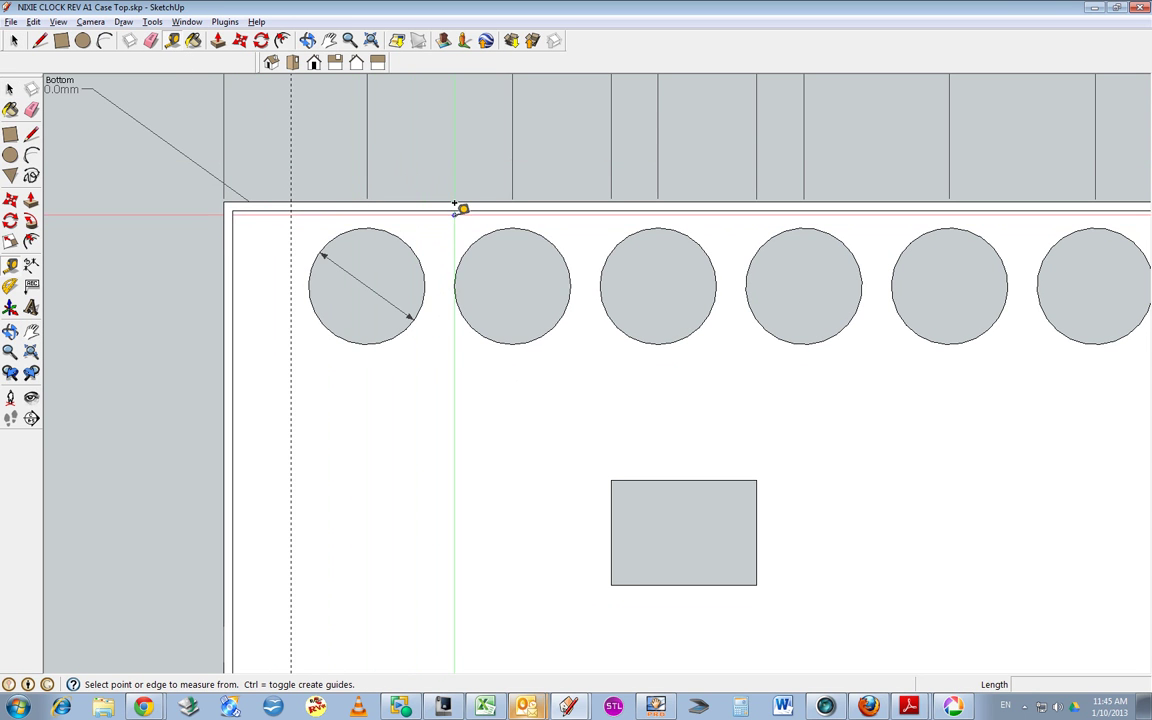
left_click(453, 210)
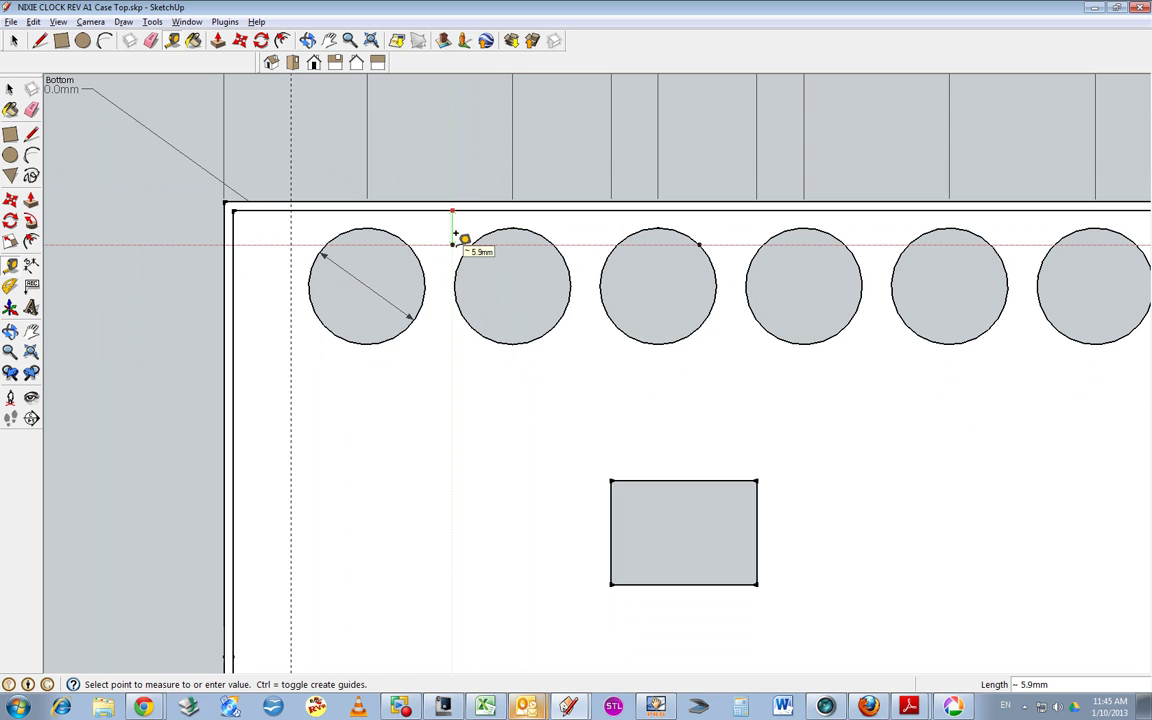
key("Return")
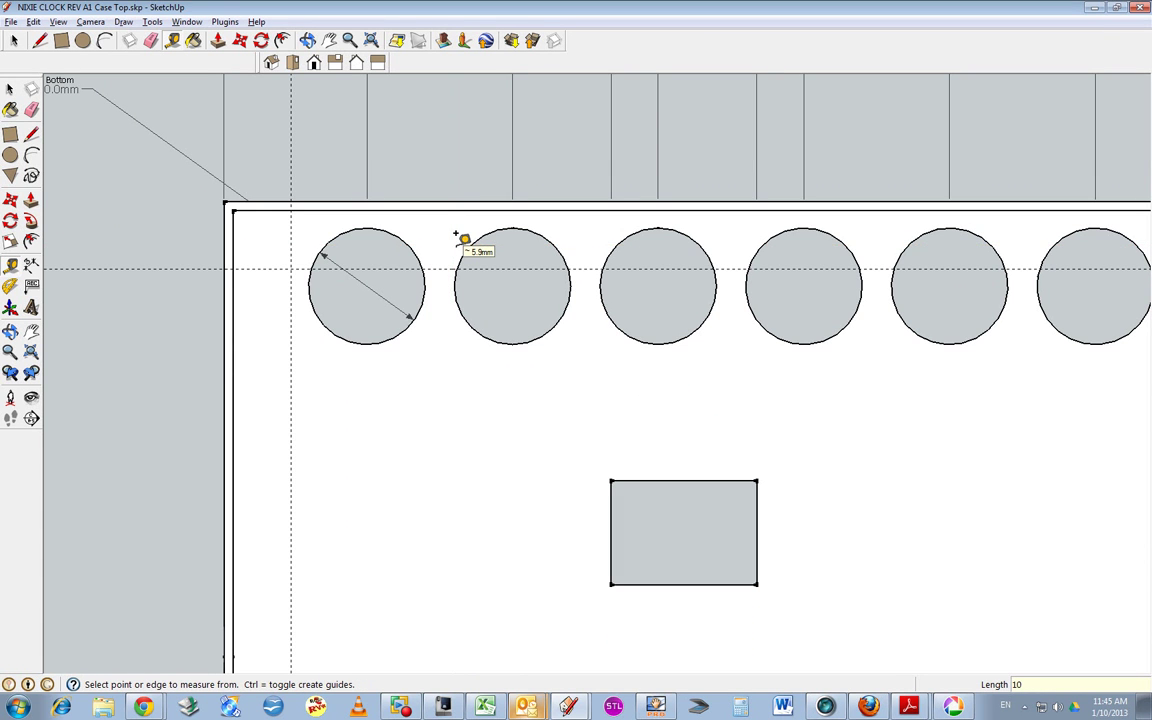
Check in 3D at which height the new guide lies in the case, then return to the Bottom view near the corner
left_click(308, 48)
left_click_drag(586, 432, 513, 222)
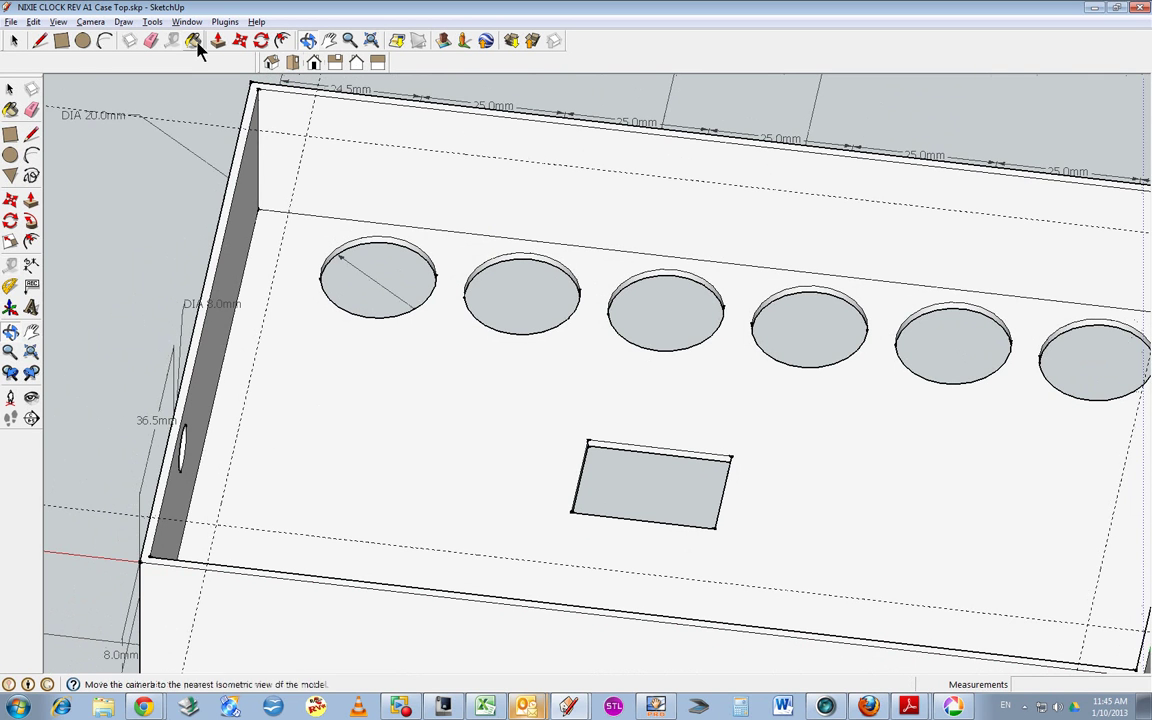
left_click(90, 21)
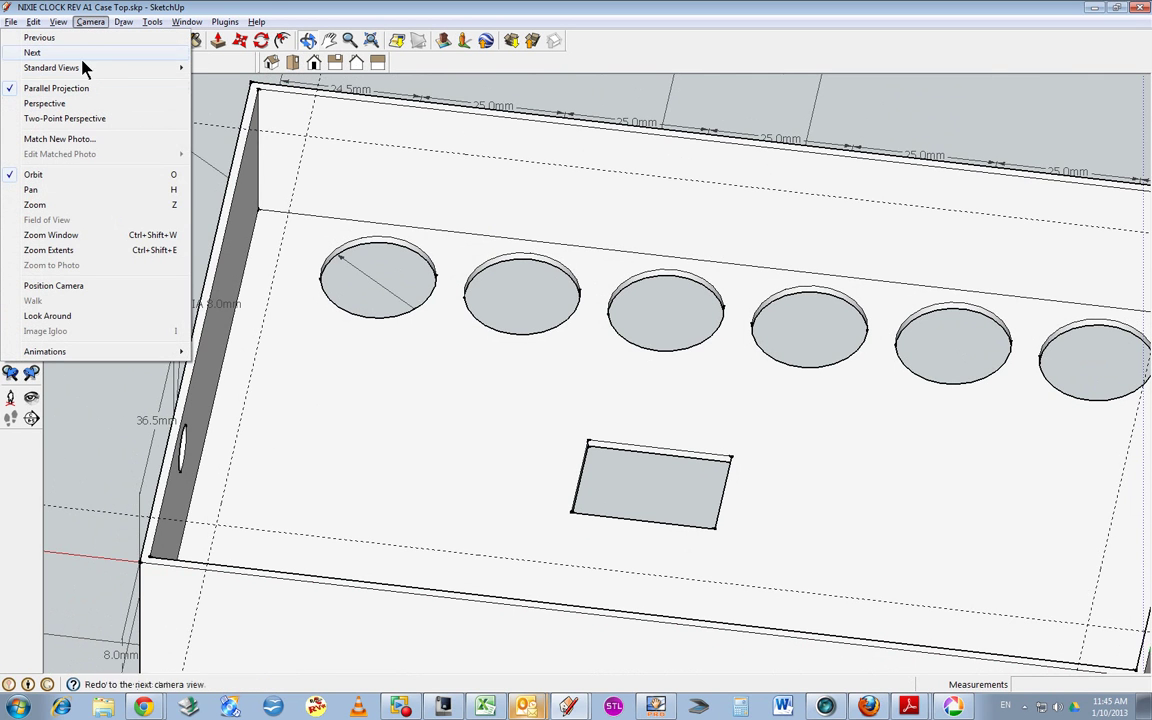
mouse_move(97, 67)
left_click(224, 85)
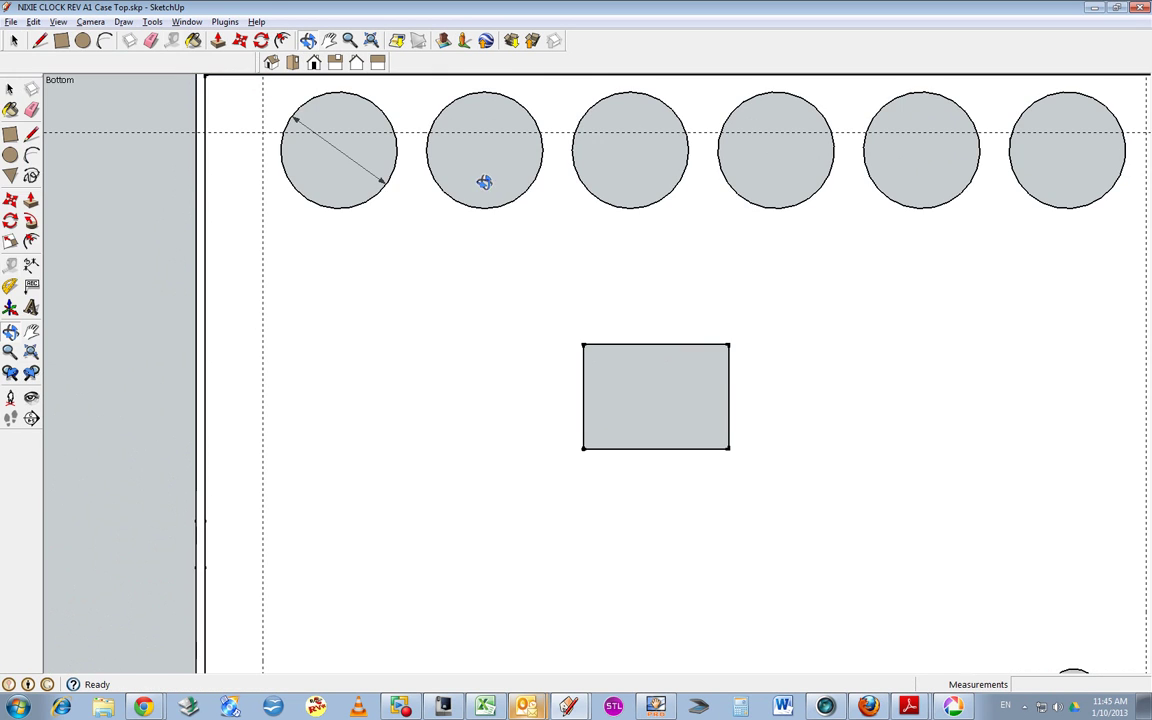
left_click(371, 40)
scroll(458, 272, "up", 6)
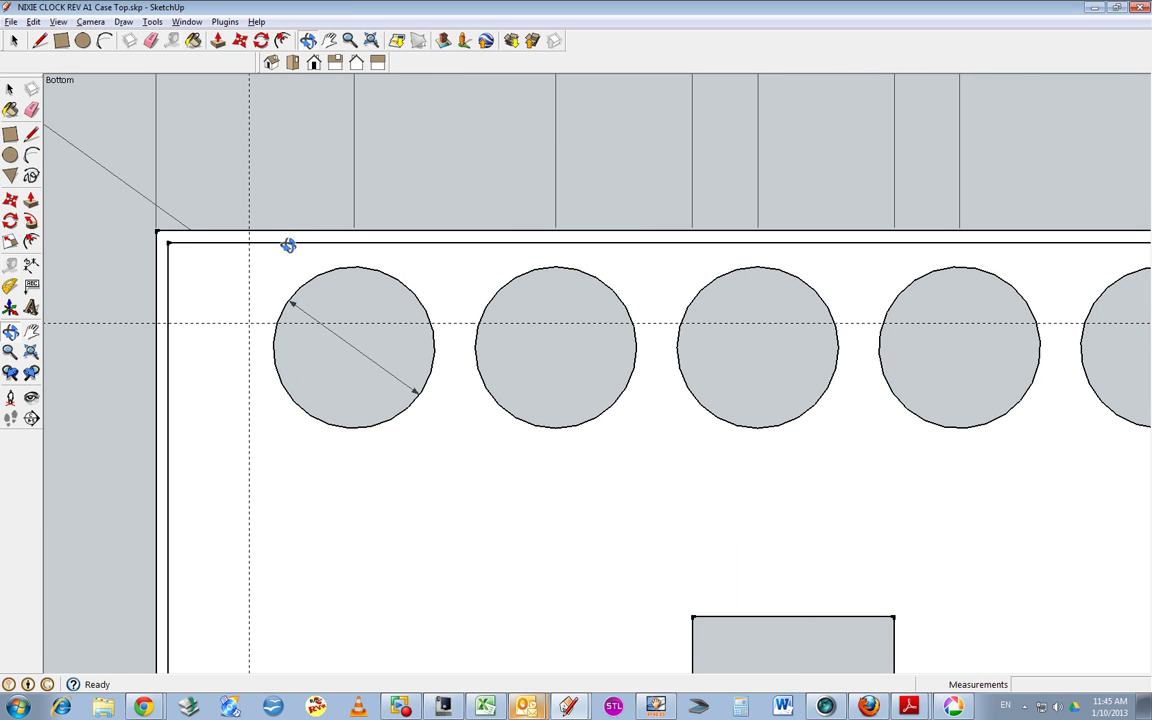
Place a guide on the case floor 10 mm from the base of the wall beside the six round holes
left_click(308, 40)
left_click_drag(421, 427, 332, 285)
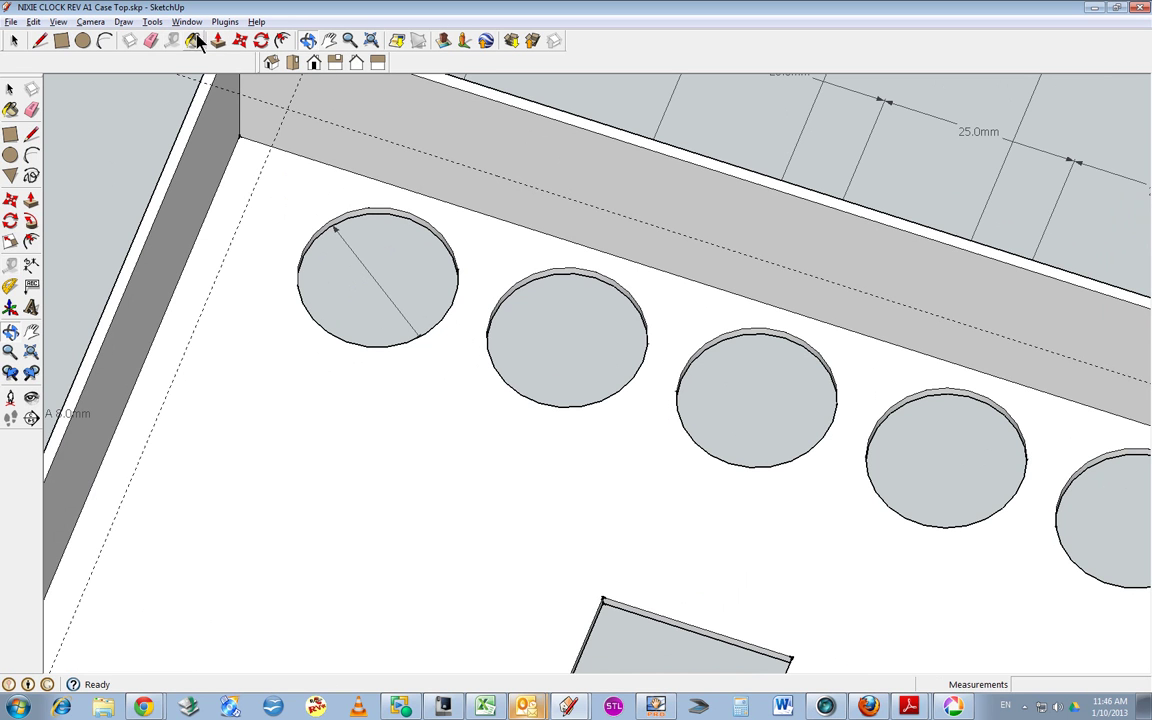
left_click(171, 40)
left_click(506, 216)
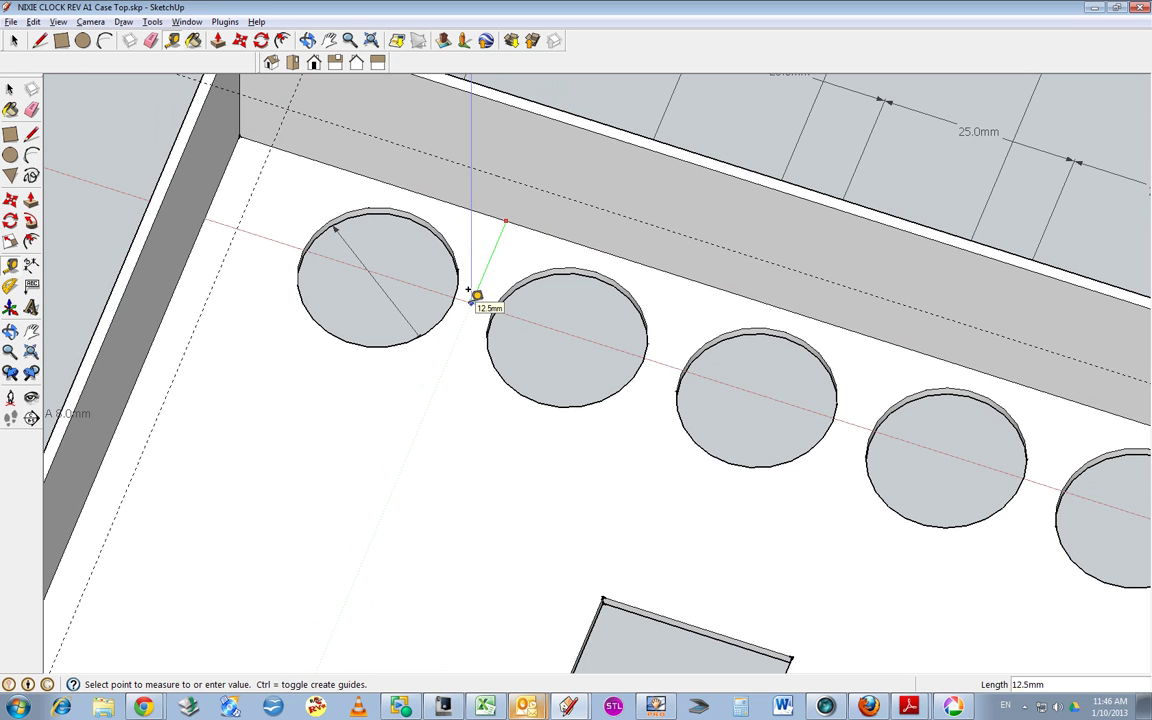
left_click(476, 296)
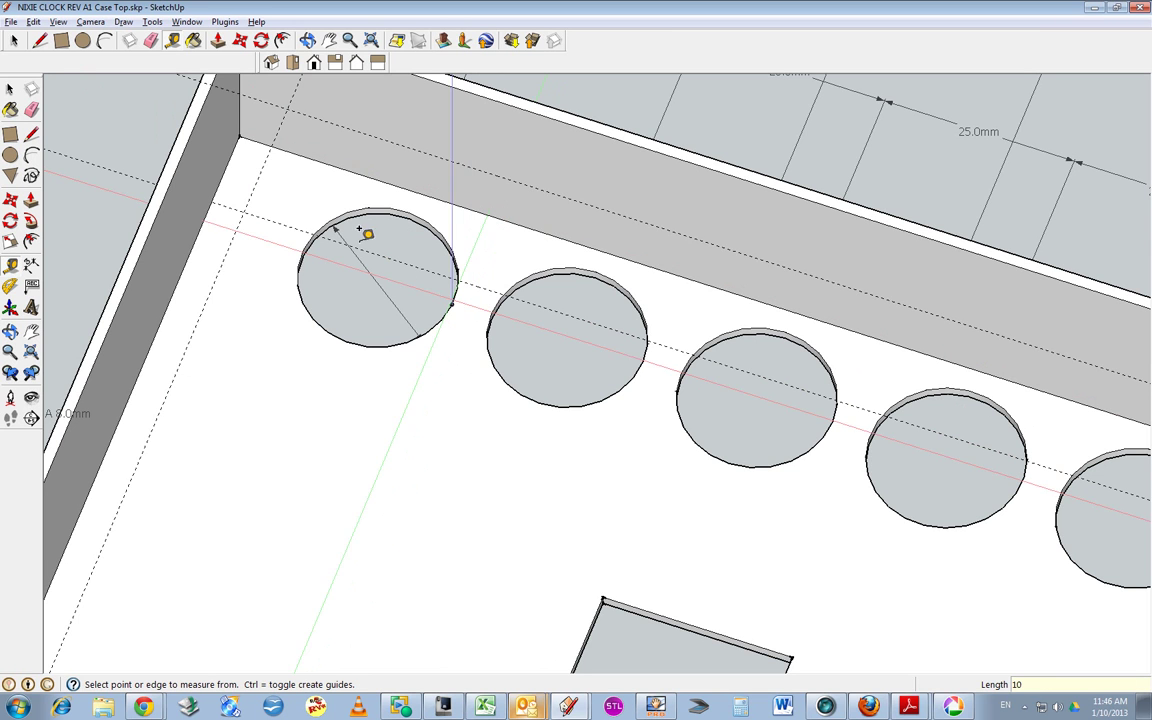
Try to place a floor guide 10 mm from the base of the adjoining side wall near the first round hole
left_click(223, 174)
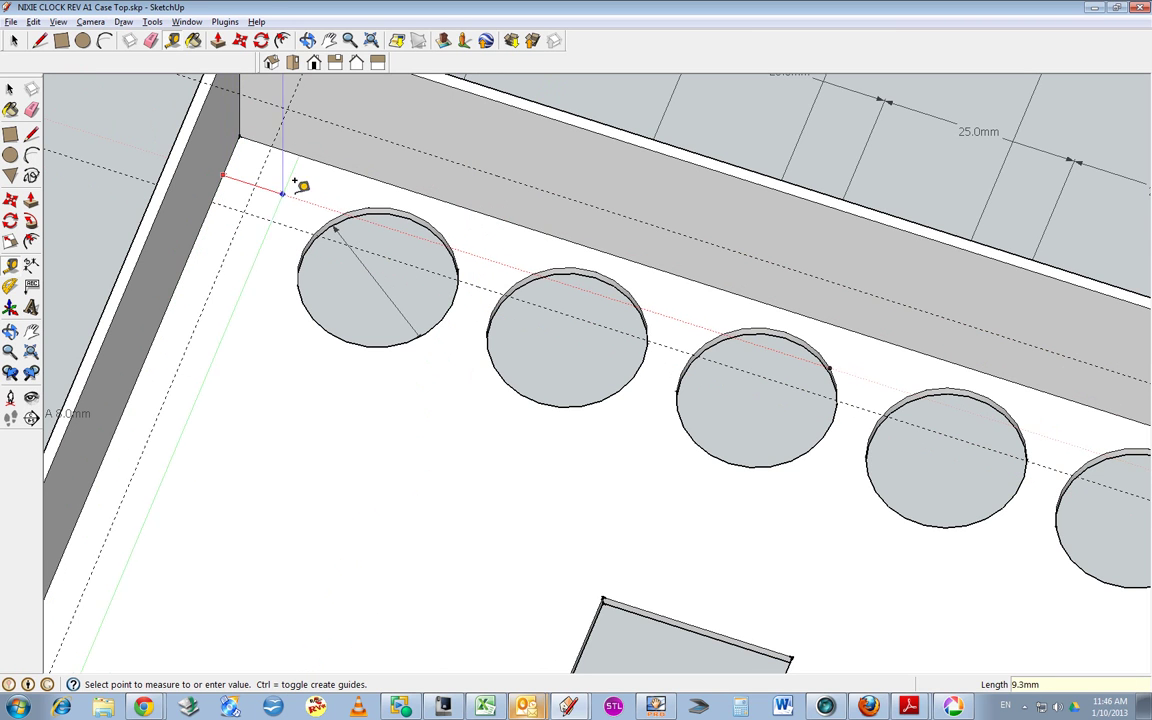
left_click(310, 200)
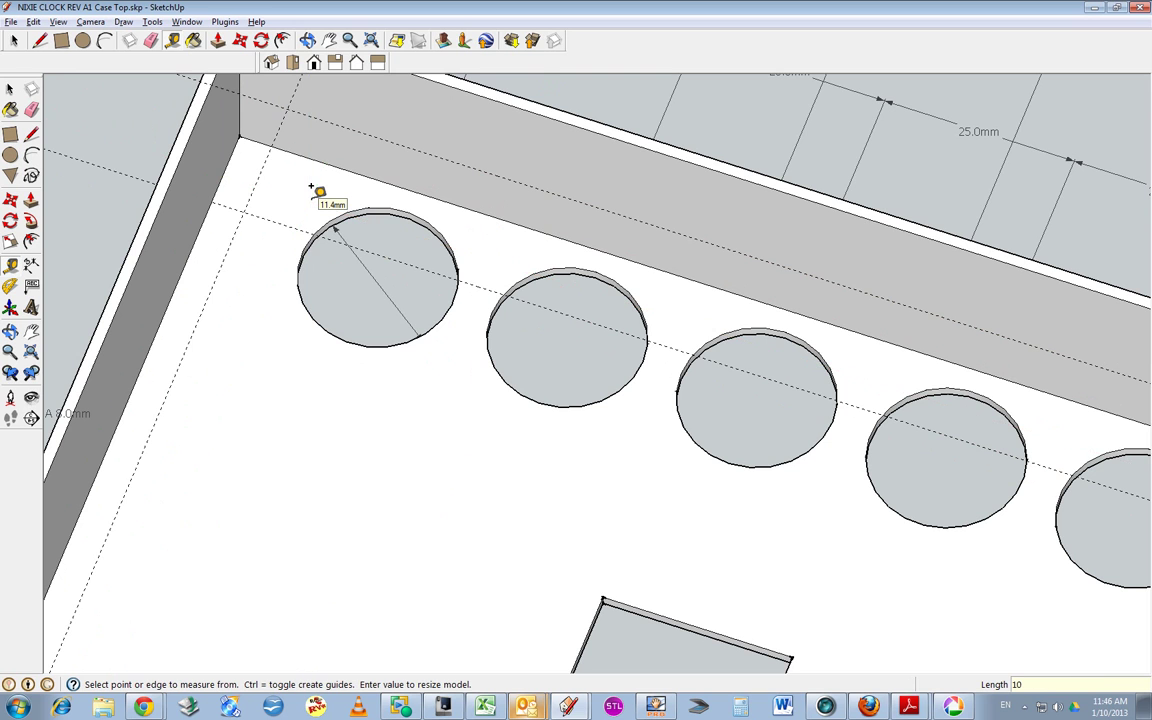
left_click(223, 174)
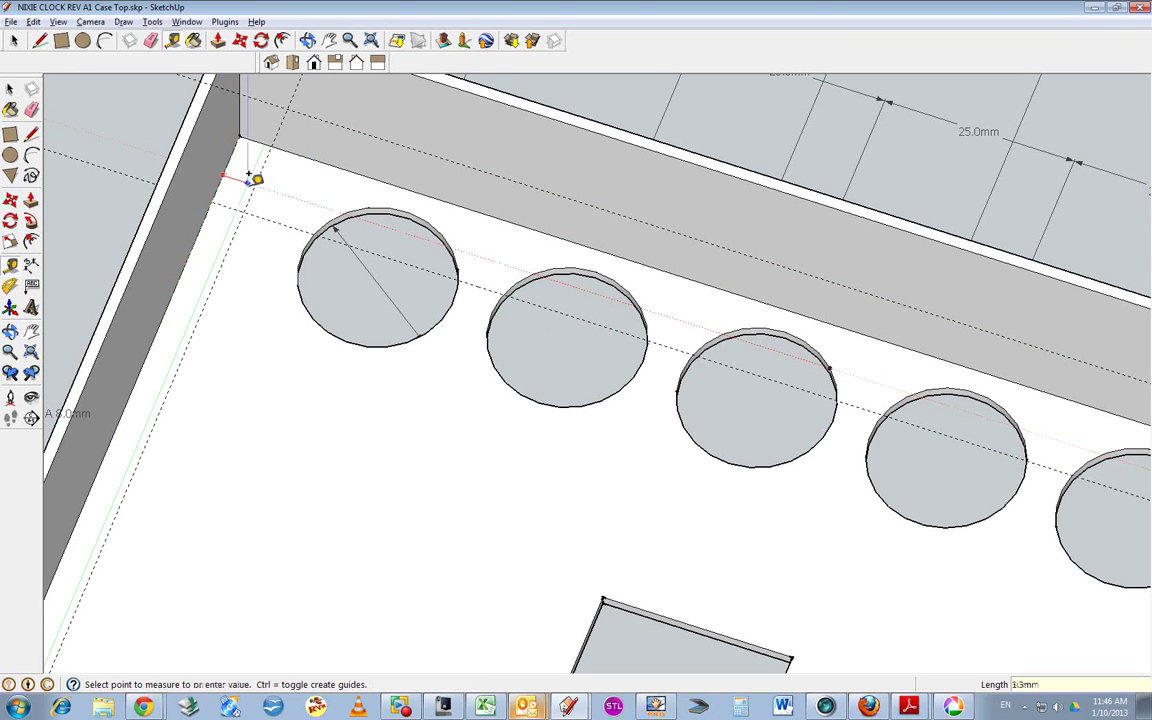
left_click(300, 188)
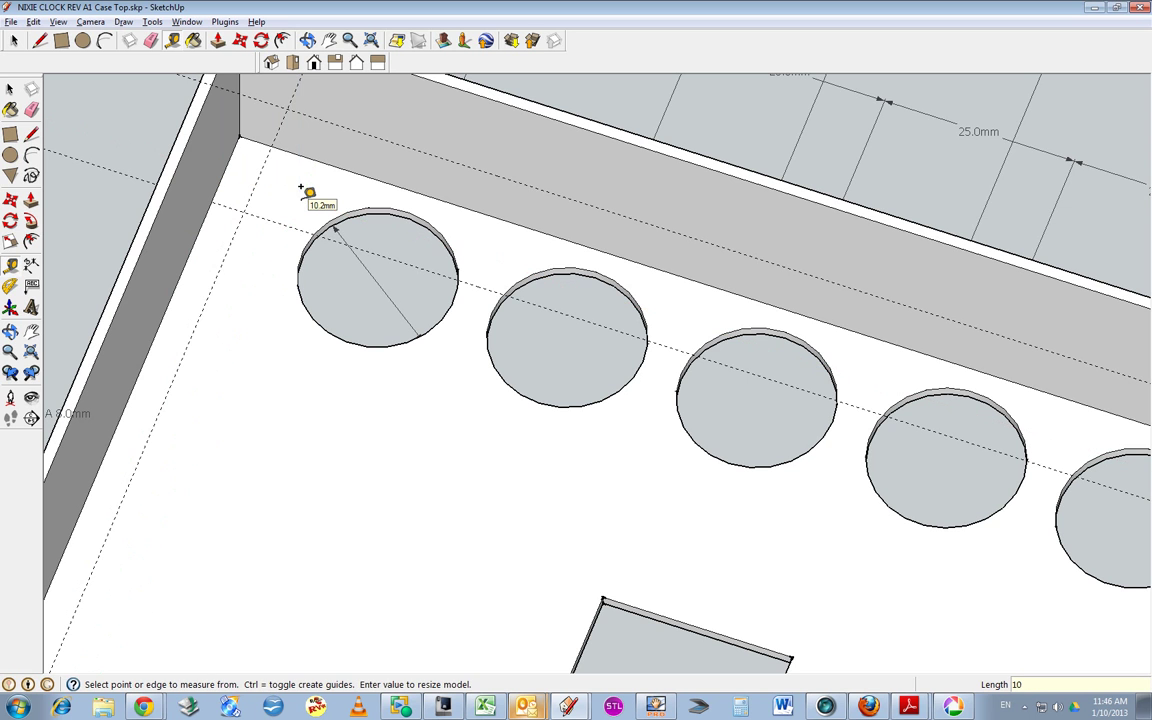
left_click(307, 40)
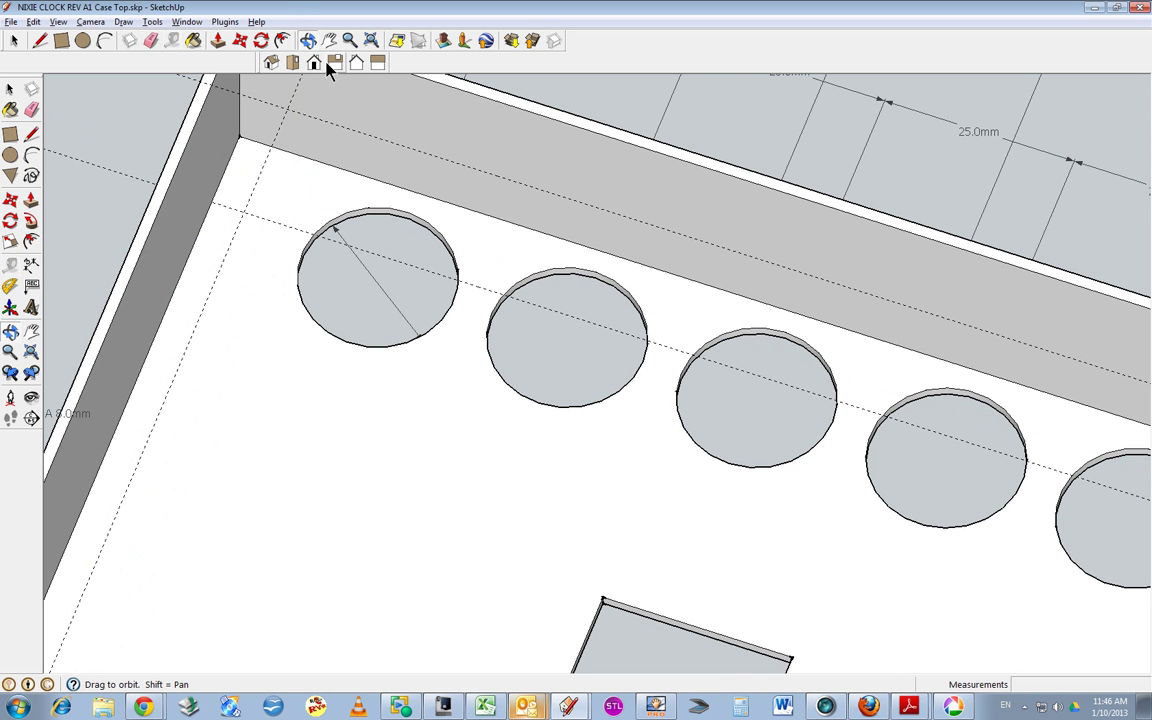
Place a guide on the case floor 10 mm from the base of the side wall near the first round hole
left_click_drag(340, 162, 265, 118)
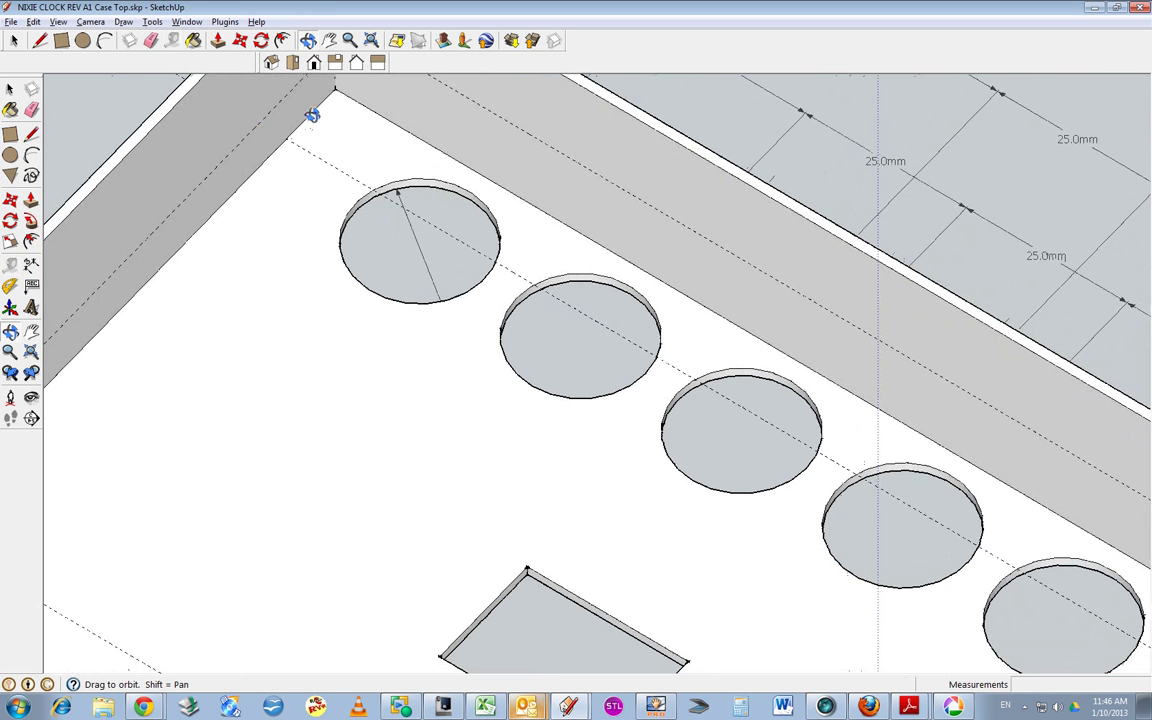
left_click(329, 40)
left_click_drag(429, 178, 532, 266)
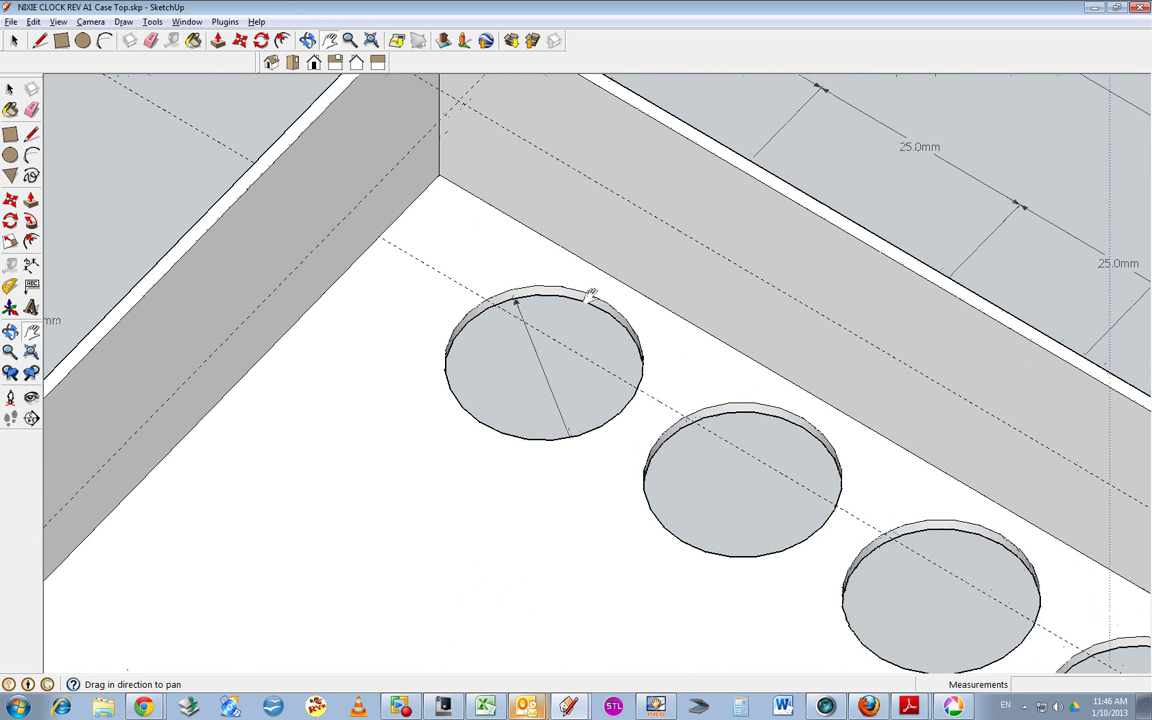
left_click(172, 40)
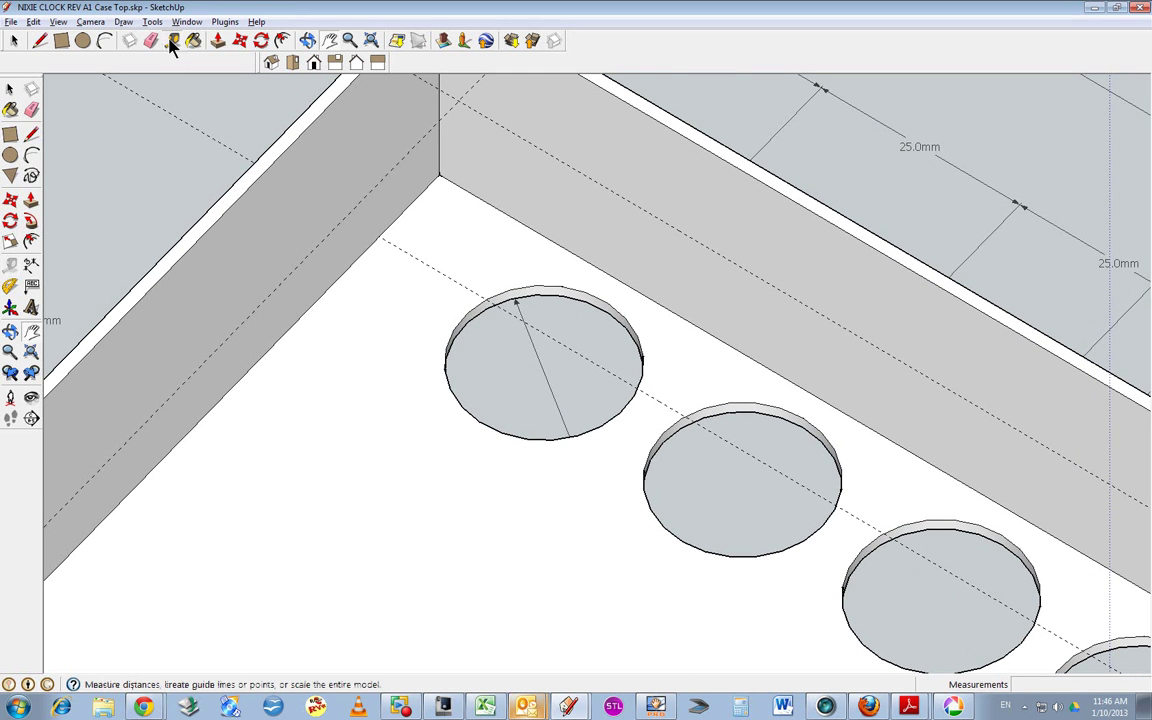
left_click(337, 279)
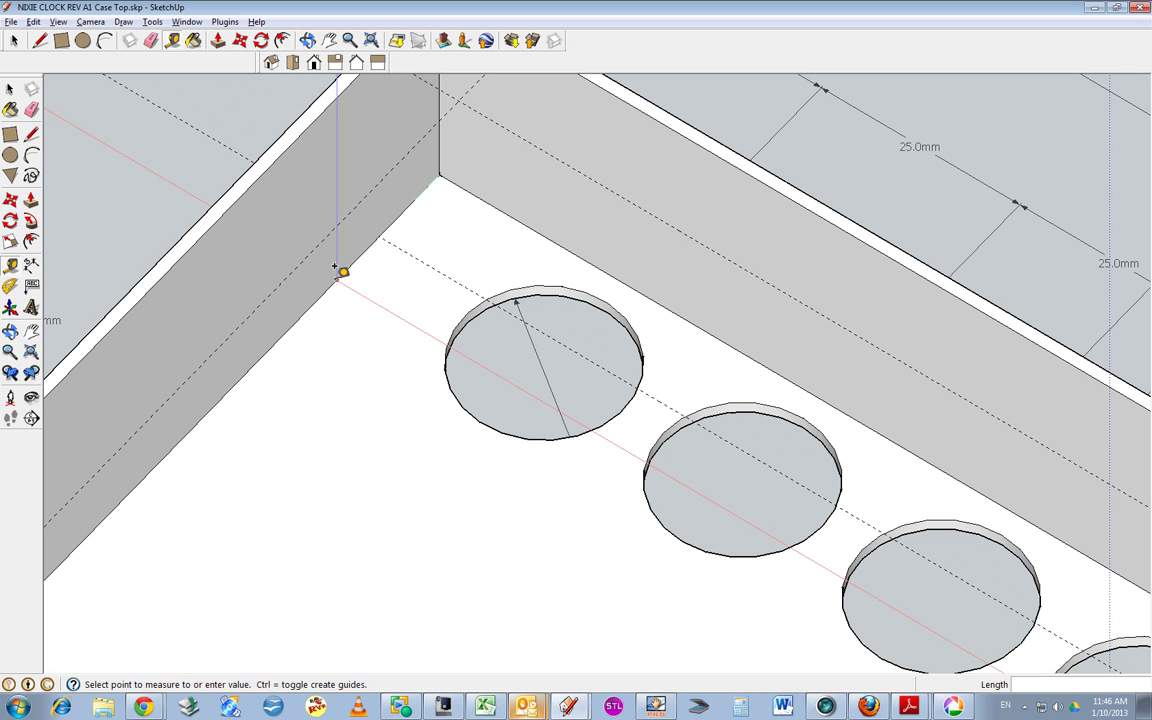
left_click(411, 300)
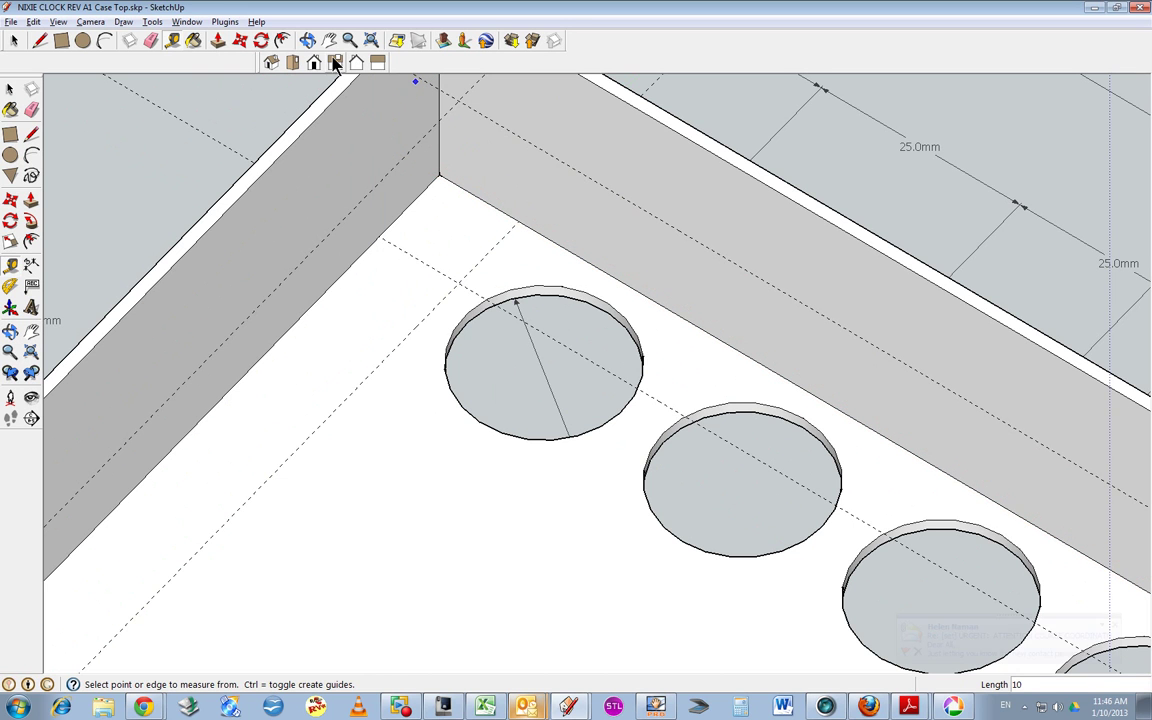
Draw two 10 mm lines along the floor guides to close off a square in the case corner by the first round hole
left_click(62, 42)
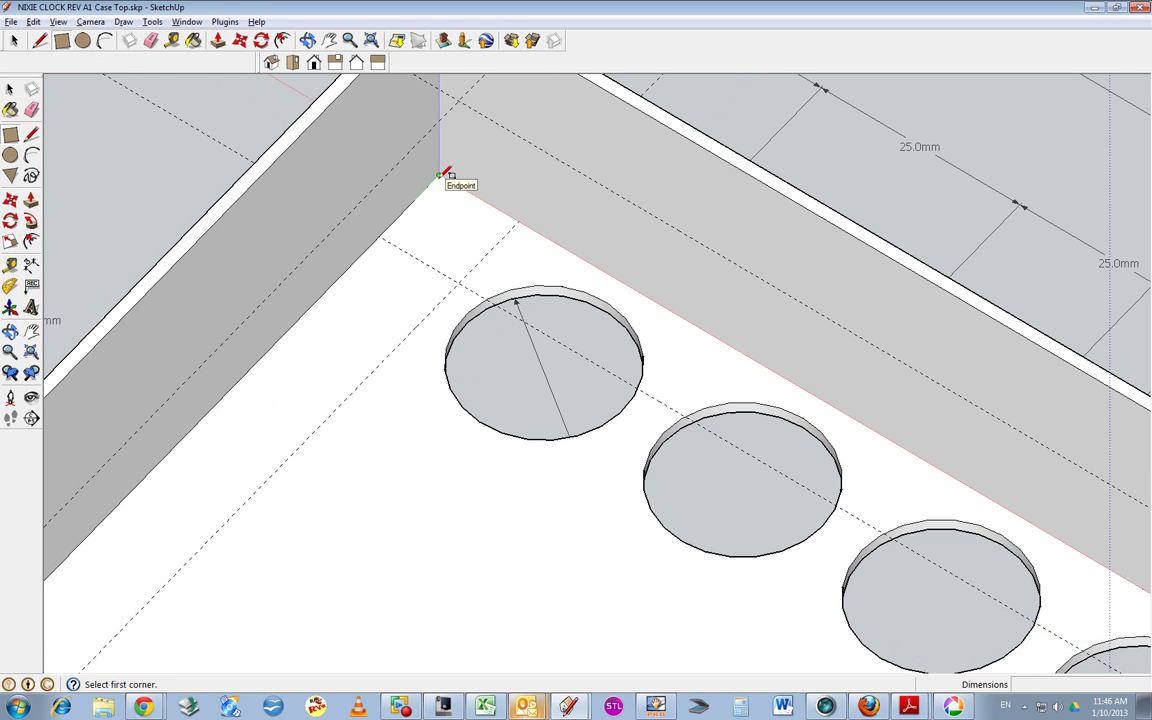
left_click(41, 40)
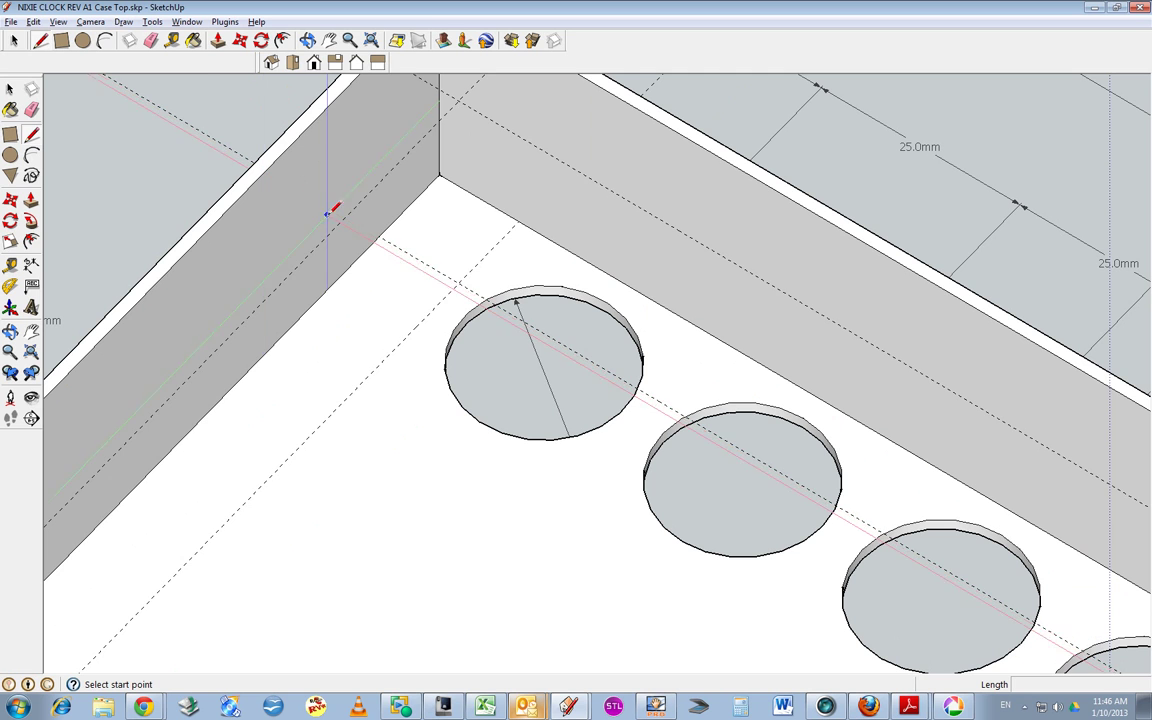
left_click(382, 236)
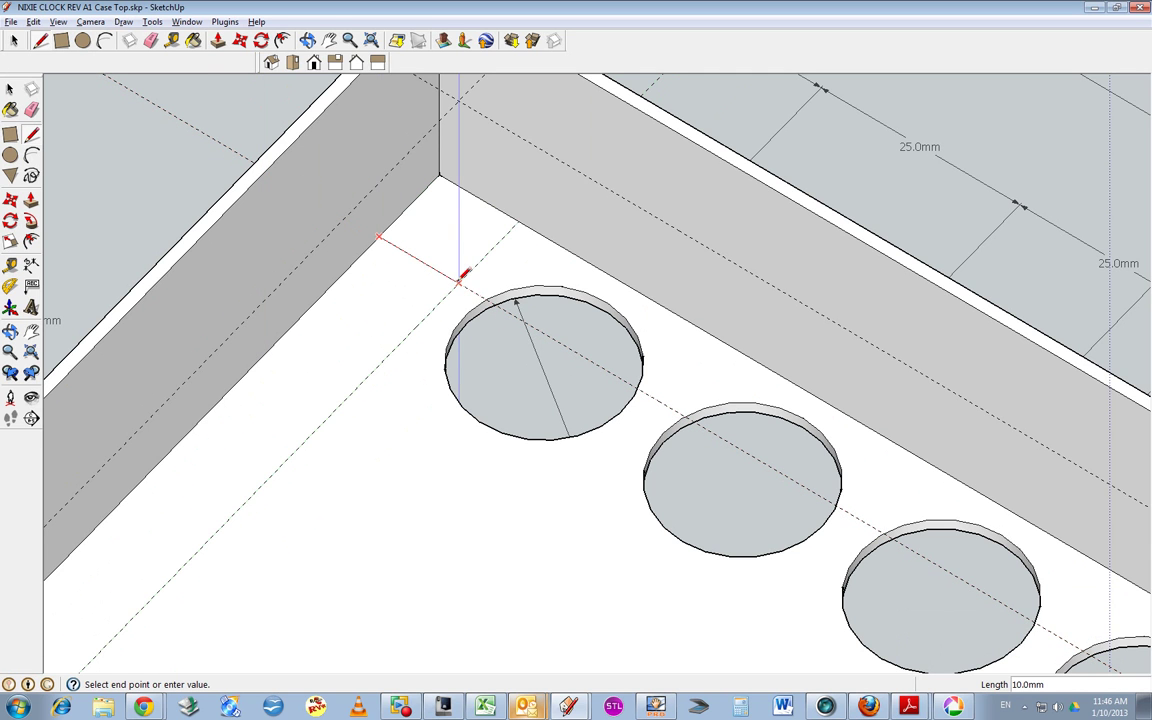
left_click(458, 284)
left_click(517, 224)
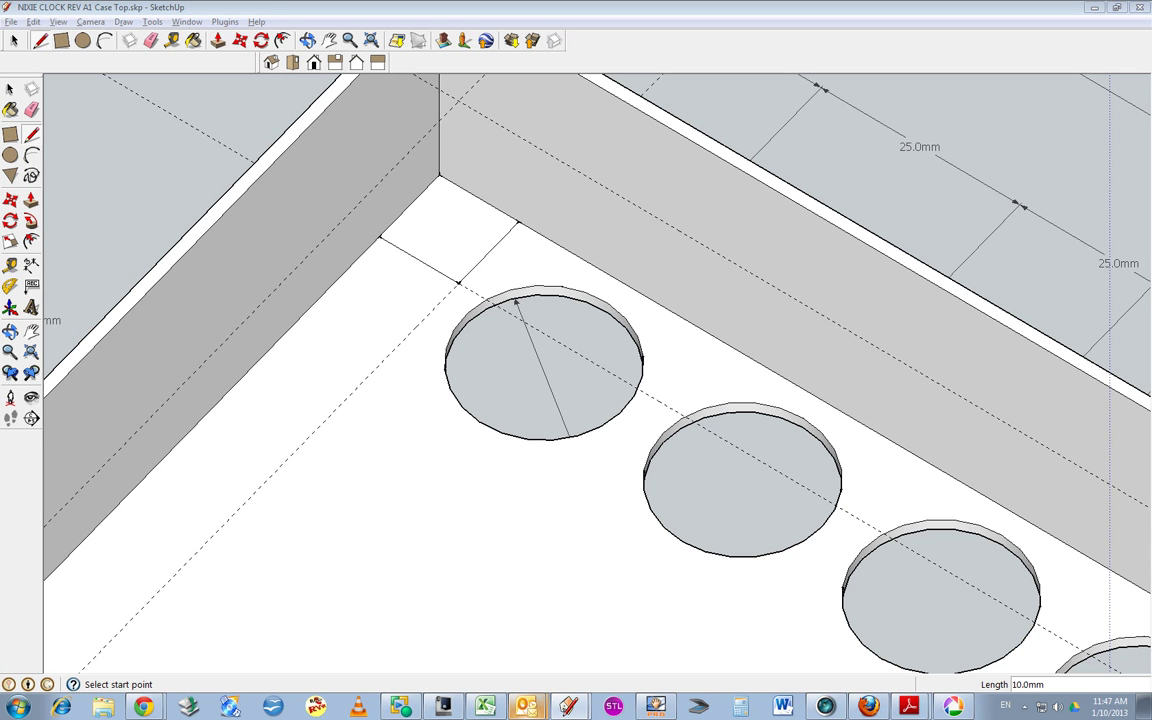
Check the block height in the Rev K case model and Push/Pull the corner square up 12.5 mm from the case floor
key("alt+Tab")
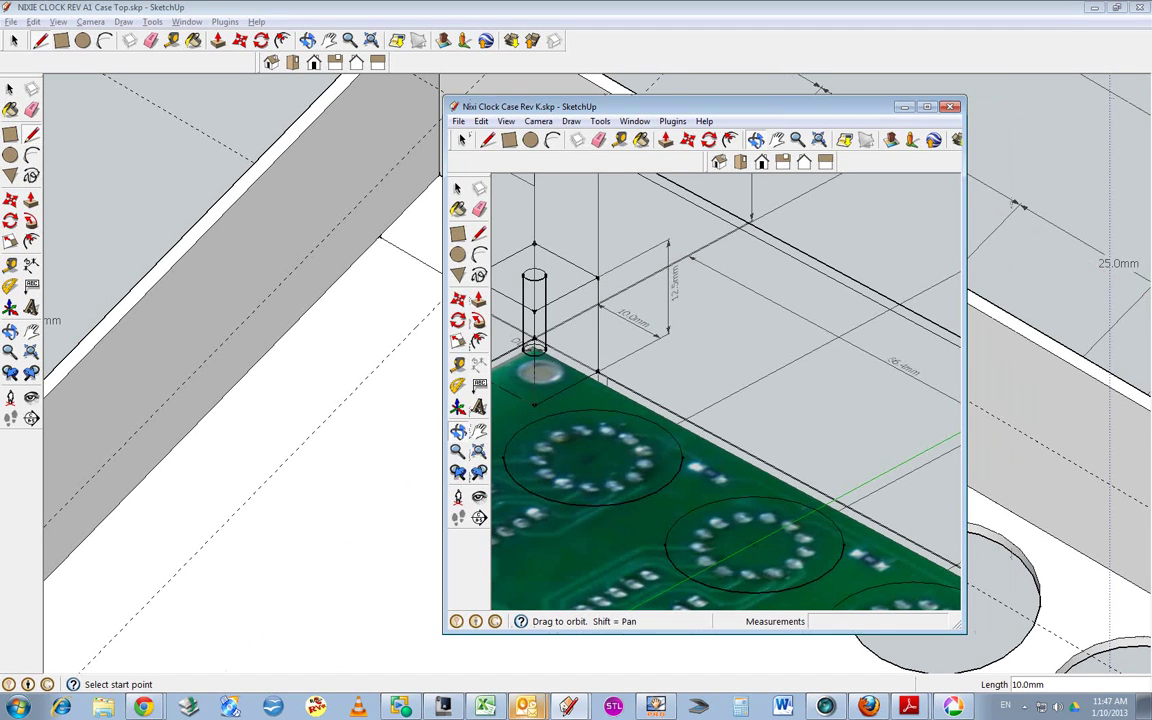
key("alt+Tab")
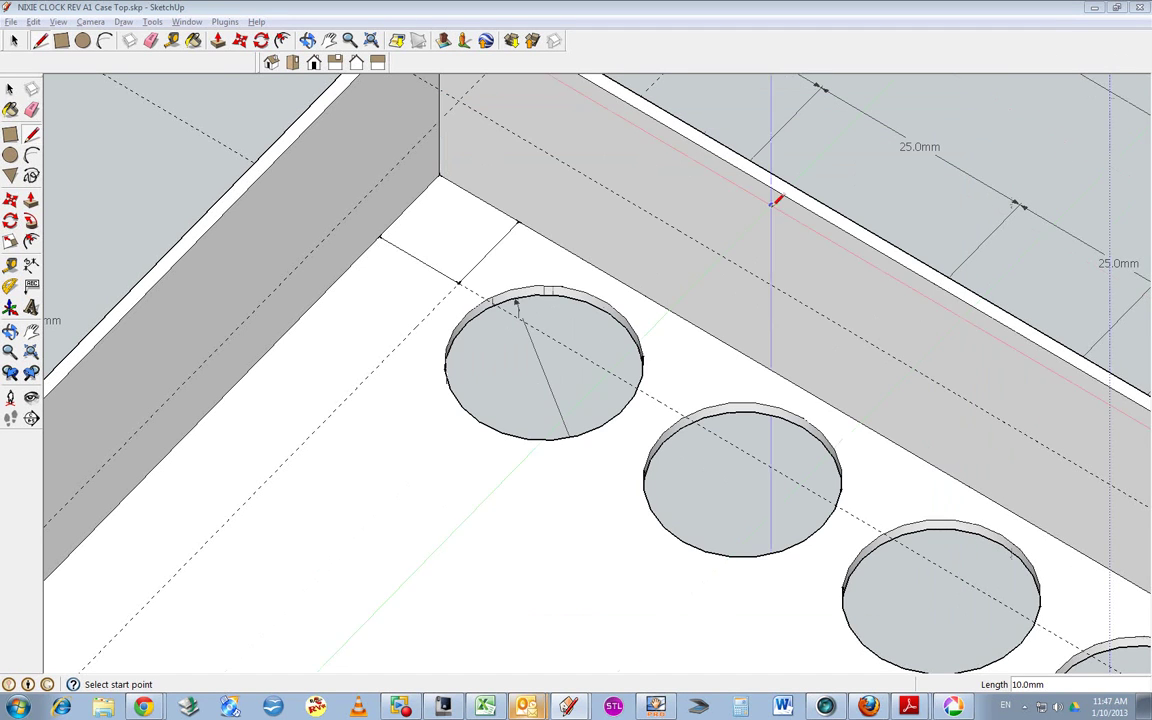
left_click(216, 41)
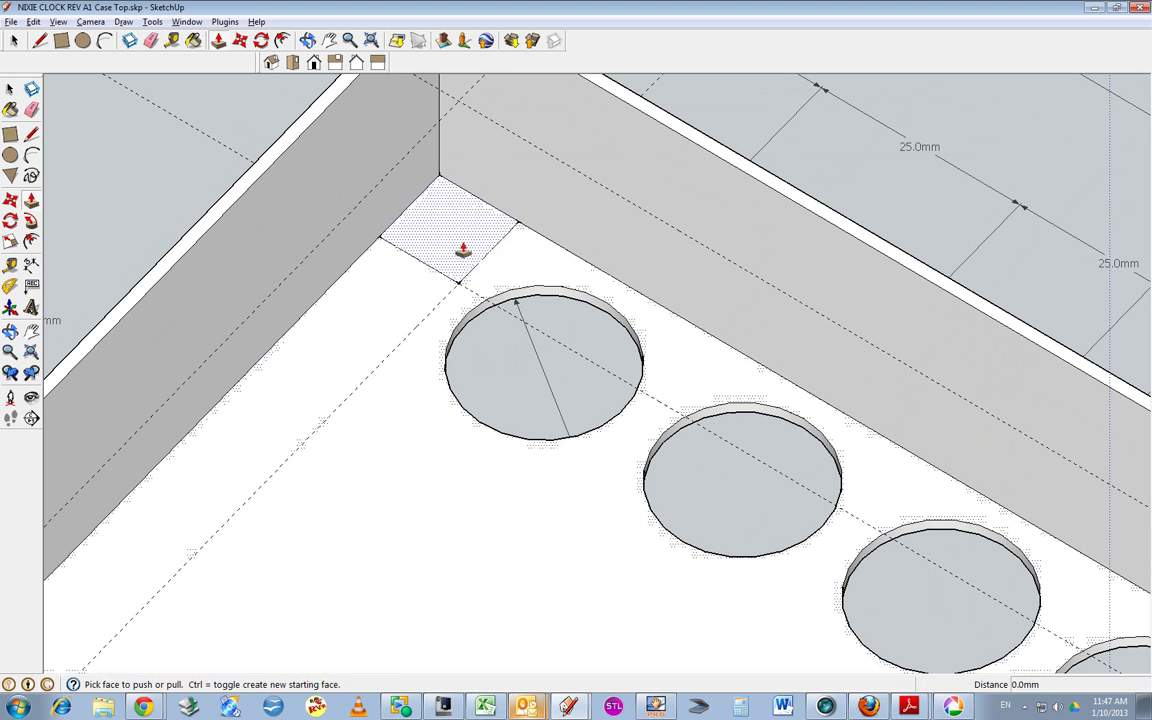
left_click_drag(458, 250, 463, 198)
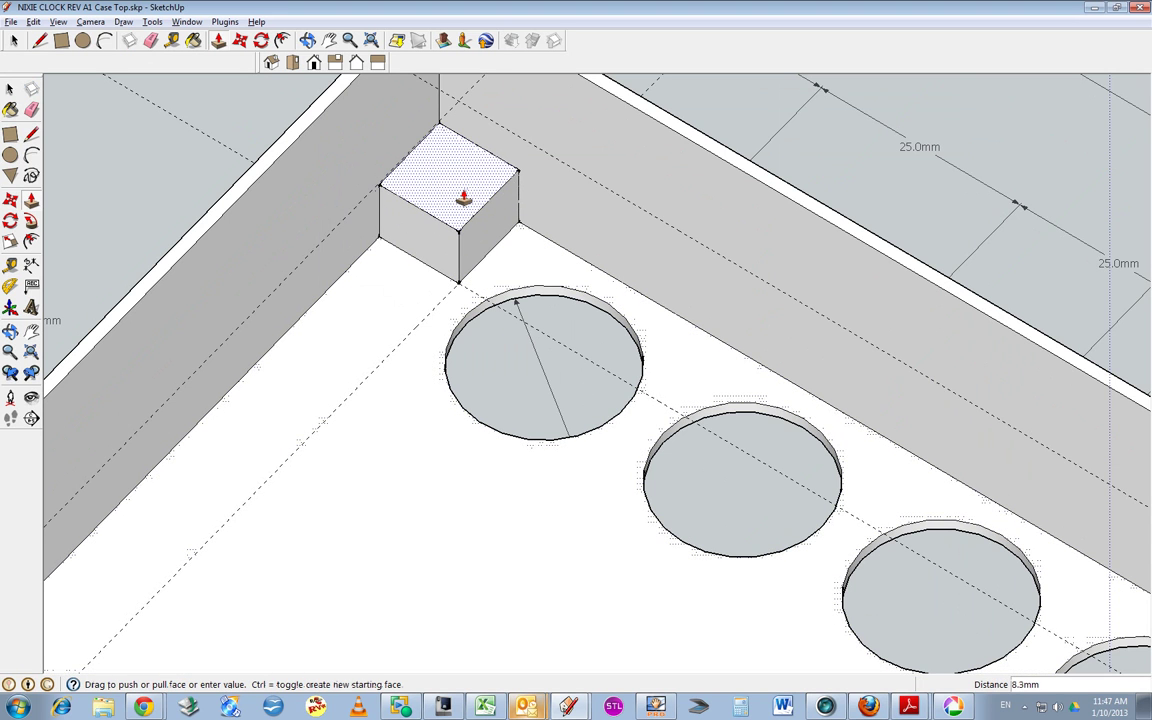
type("12.5")
key("Return")
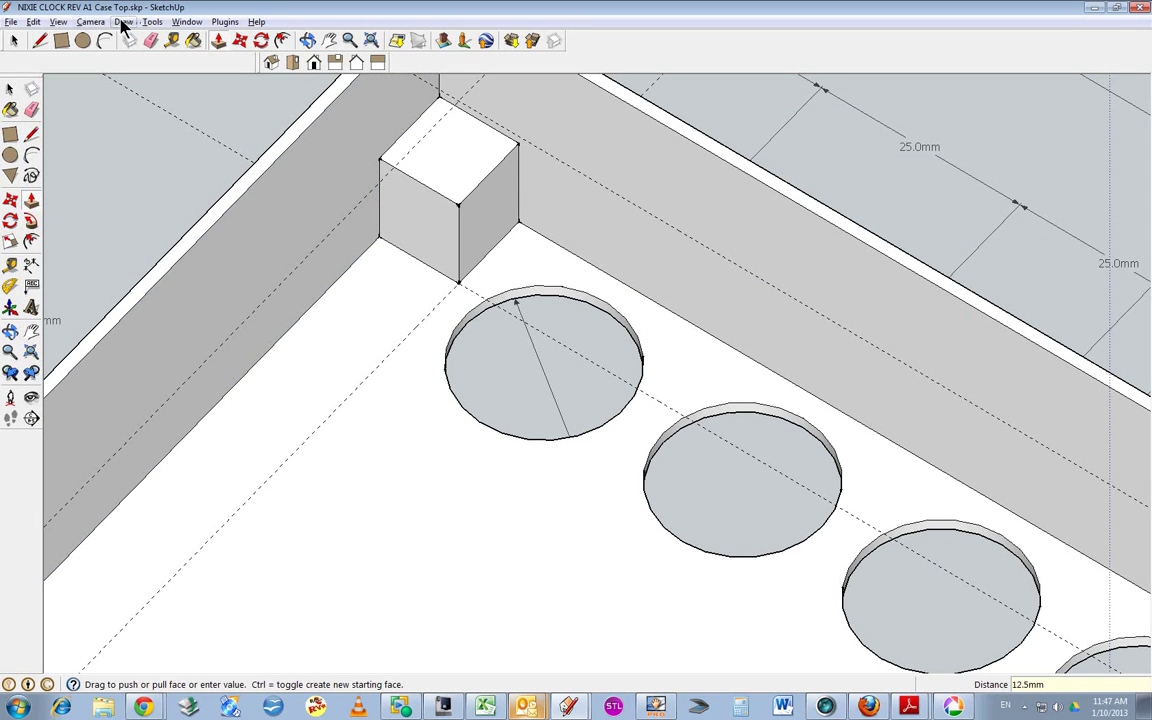
Switch the face style to Wireframe and dimension the corner block's vertical edge beside the round-hole wall
left_click(60, 21)
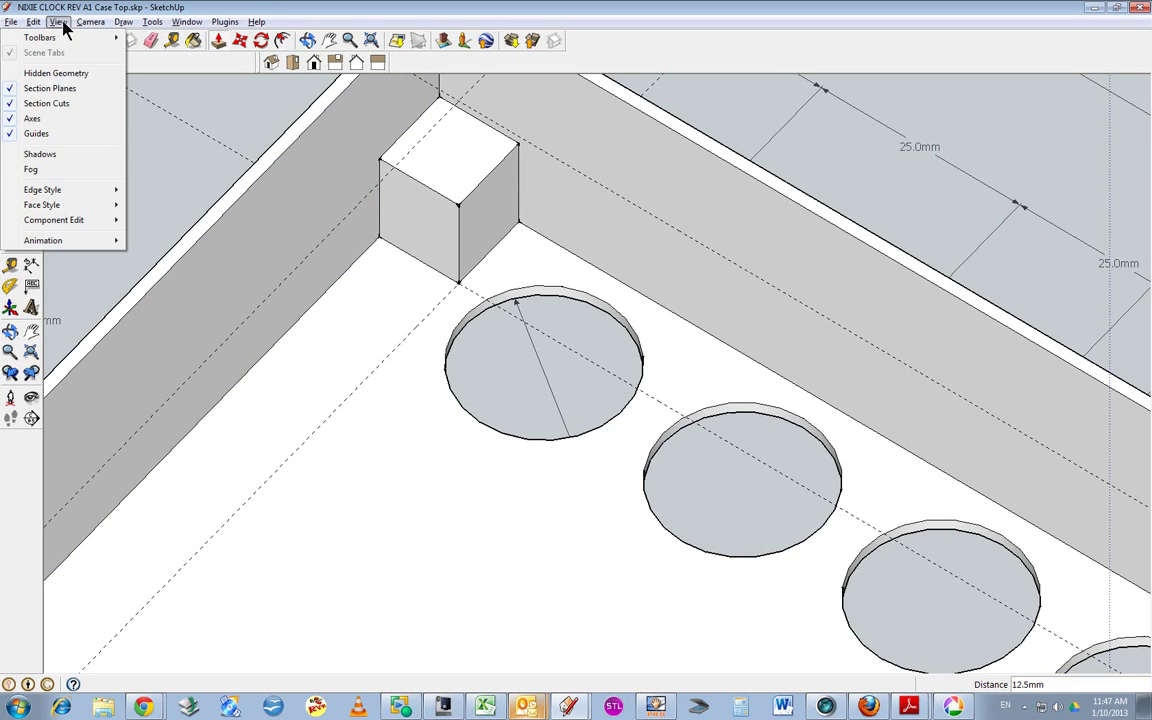
mouse_move(100, 205)
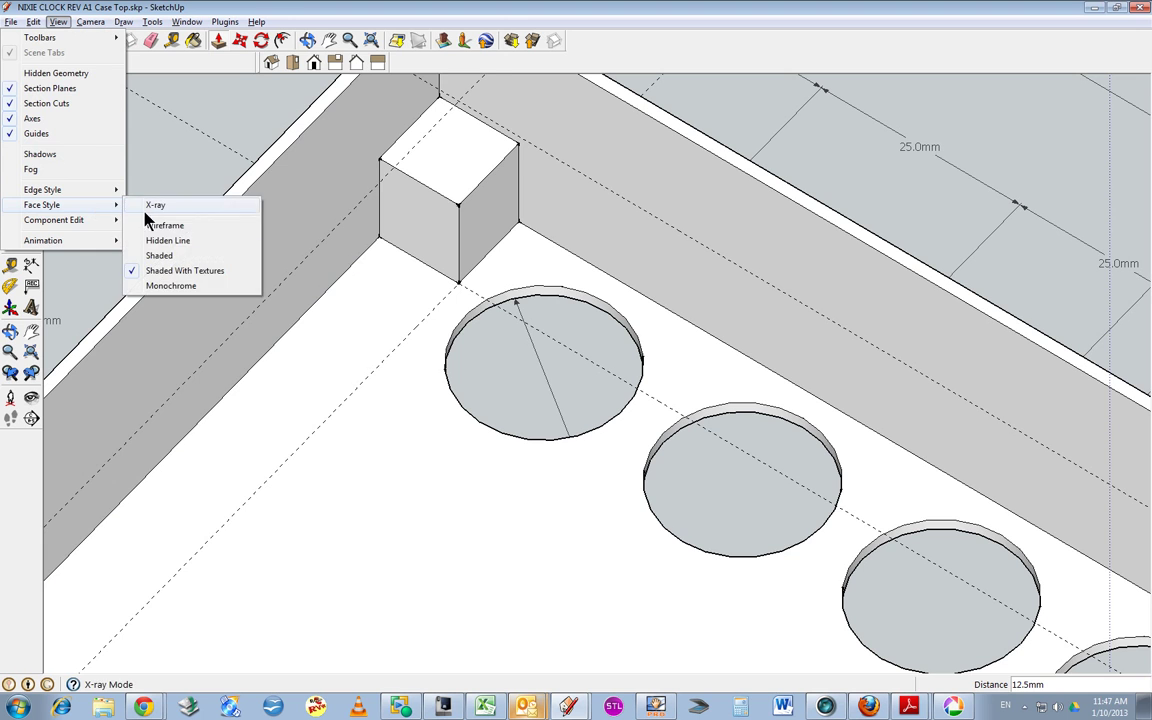
left_click(157, 226)
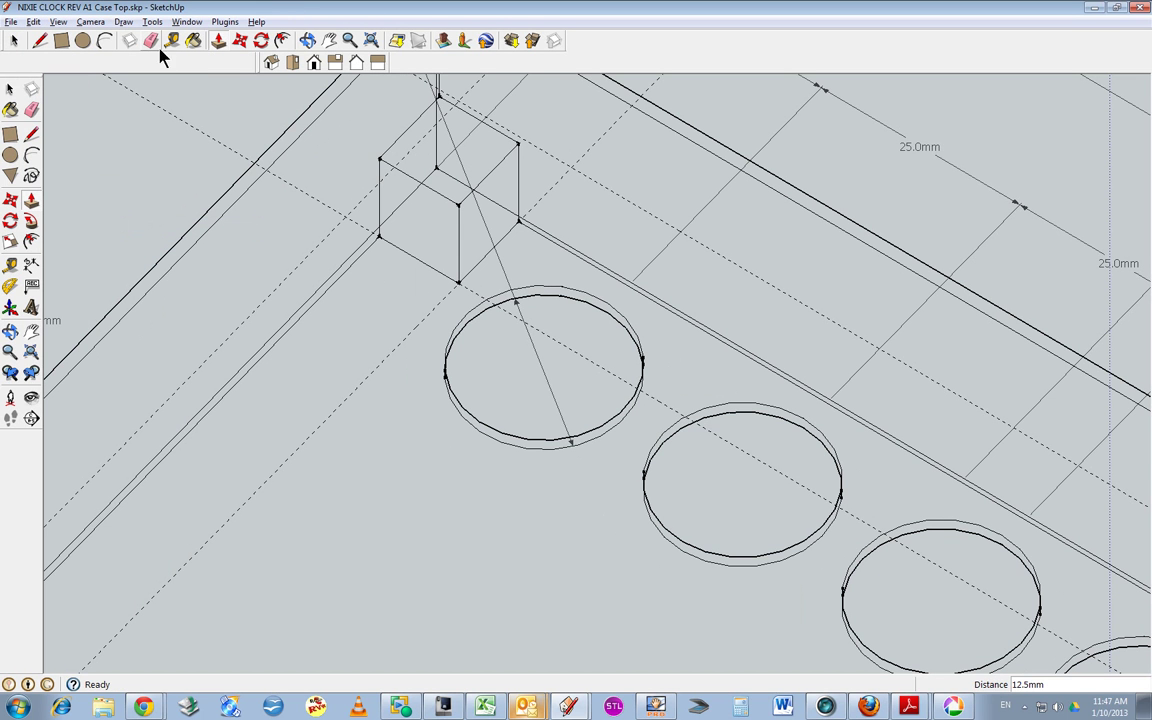
left_click(30, 264)
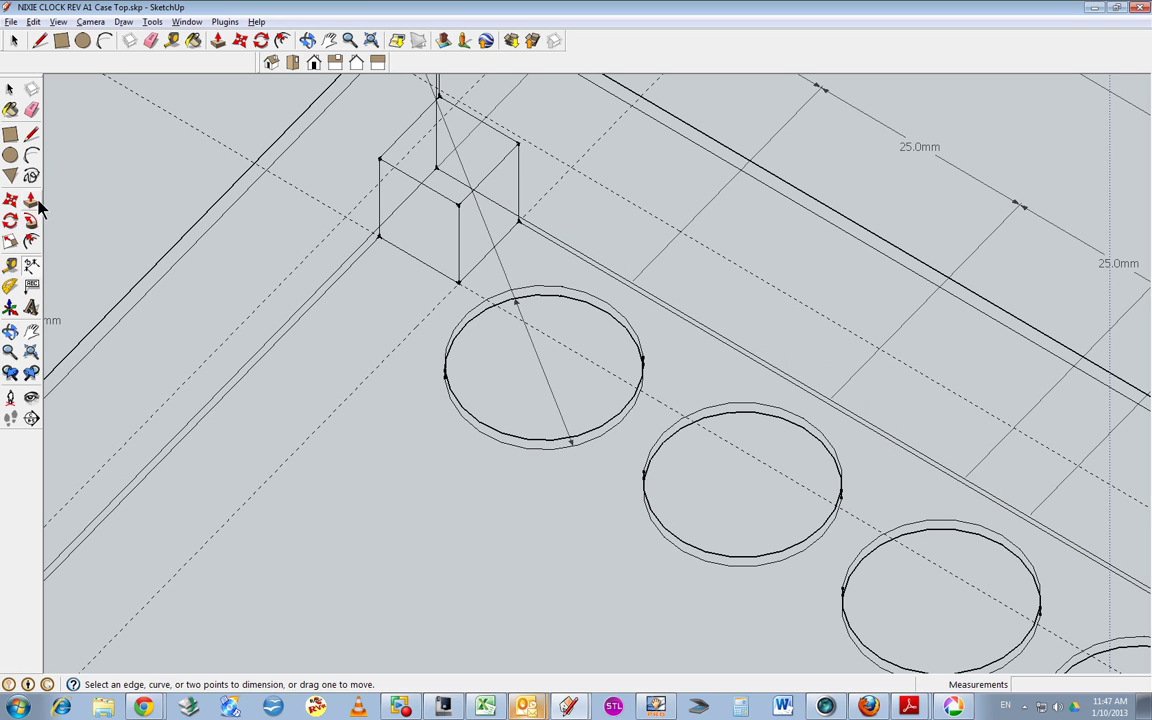
left_click(519, 223)
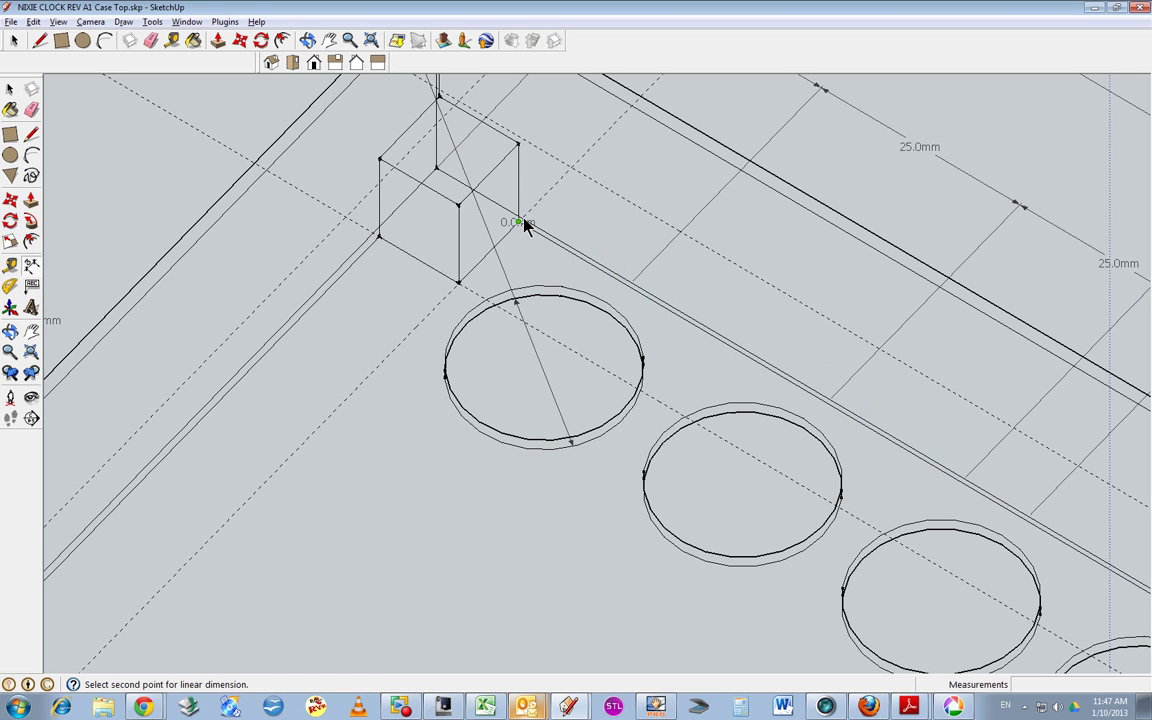
left_click(519, 145)
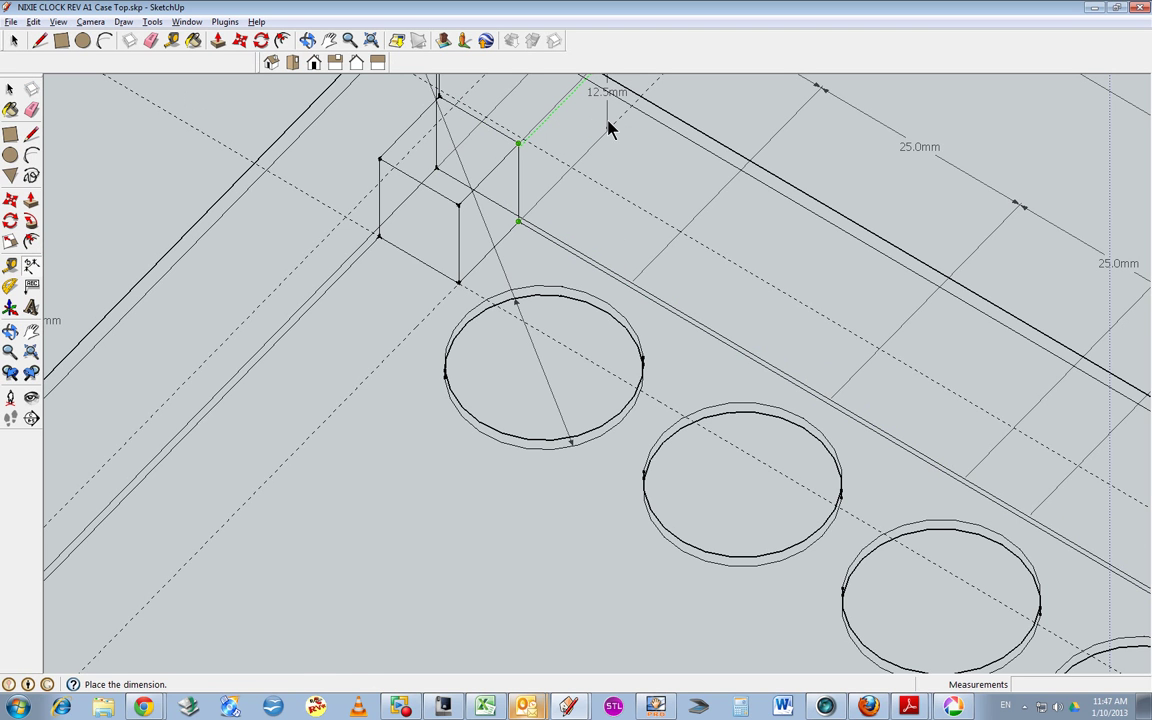
left_click(611, 129)
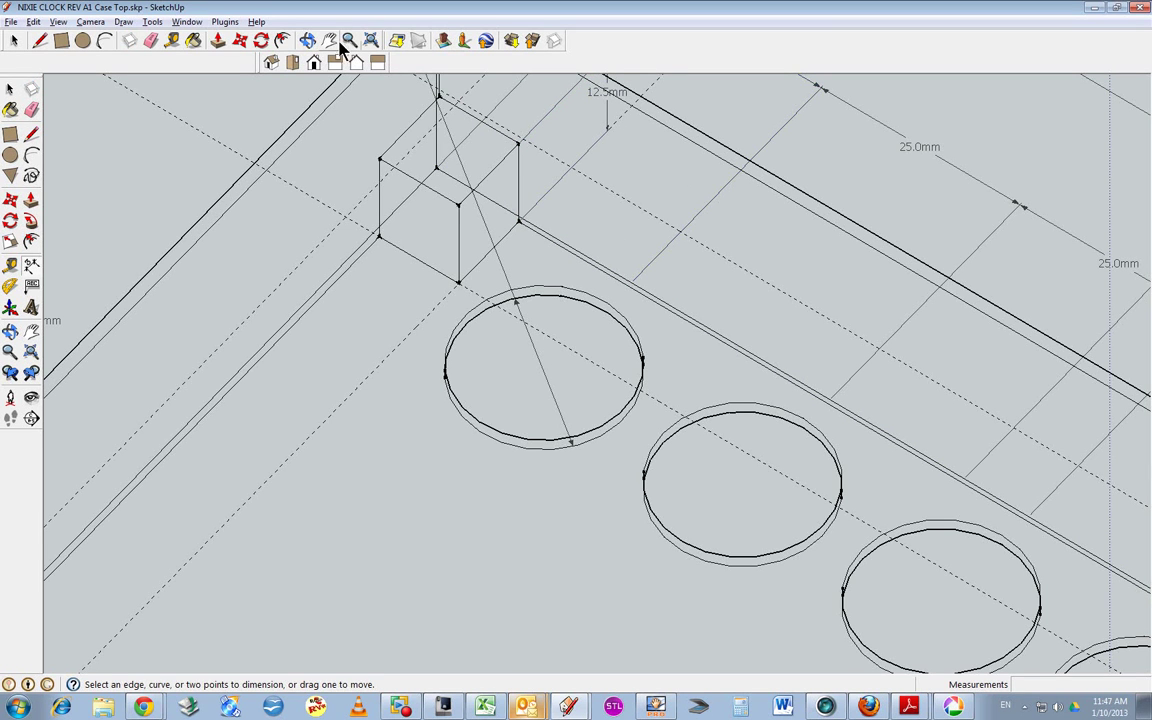
Inspect the corner block in wireframe, fit the whole case top in view and restore the Shaded With Textures face style
left_click(307, 41)
scroll(470, 205, "up", 5)
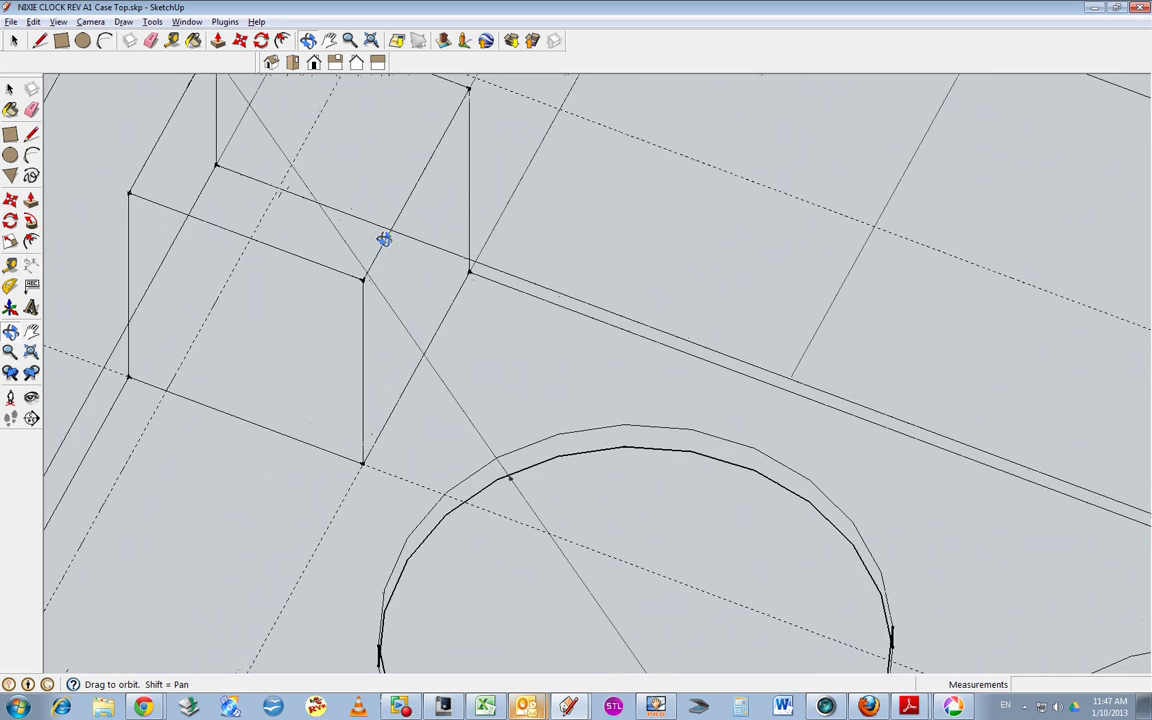
left_click_drag(384, 239, 416, 306)
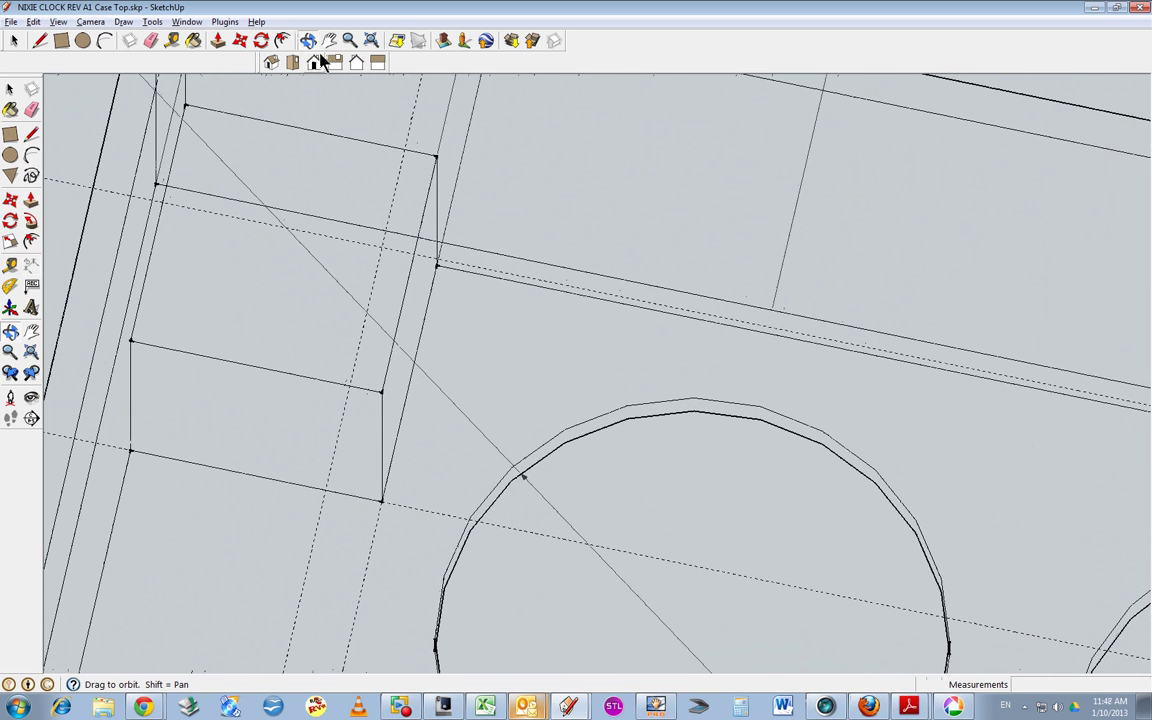
left_click(370, 40)
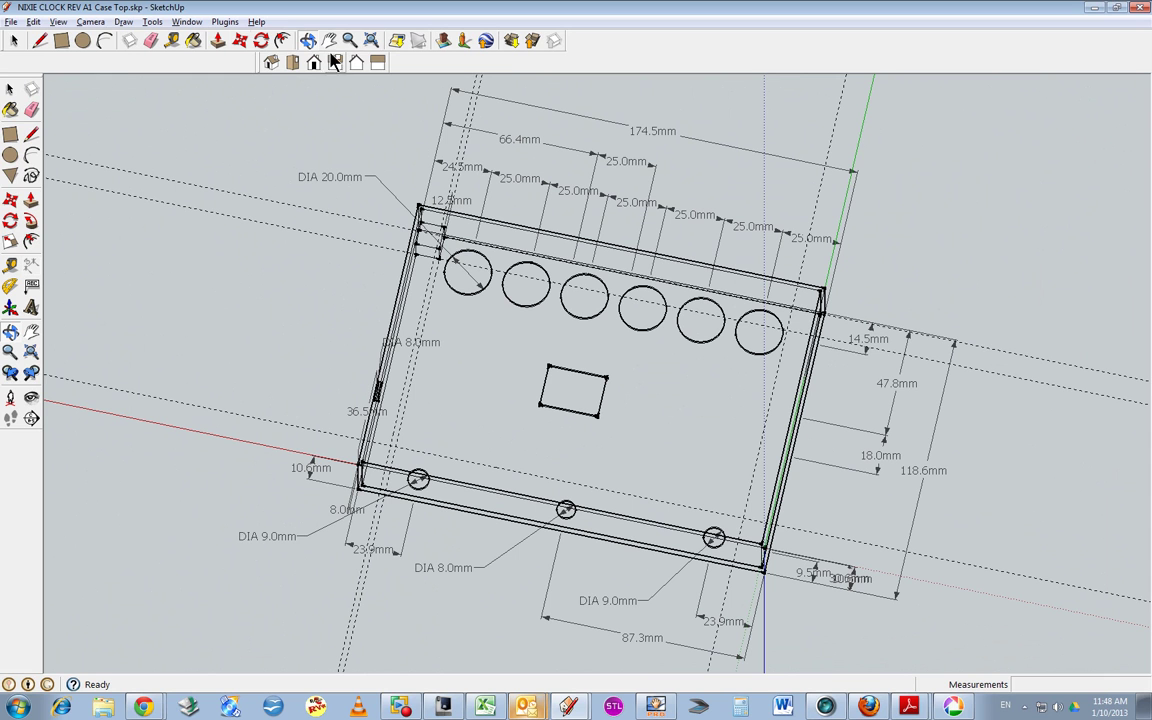
left_click(58, 22)
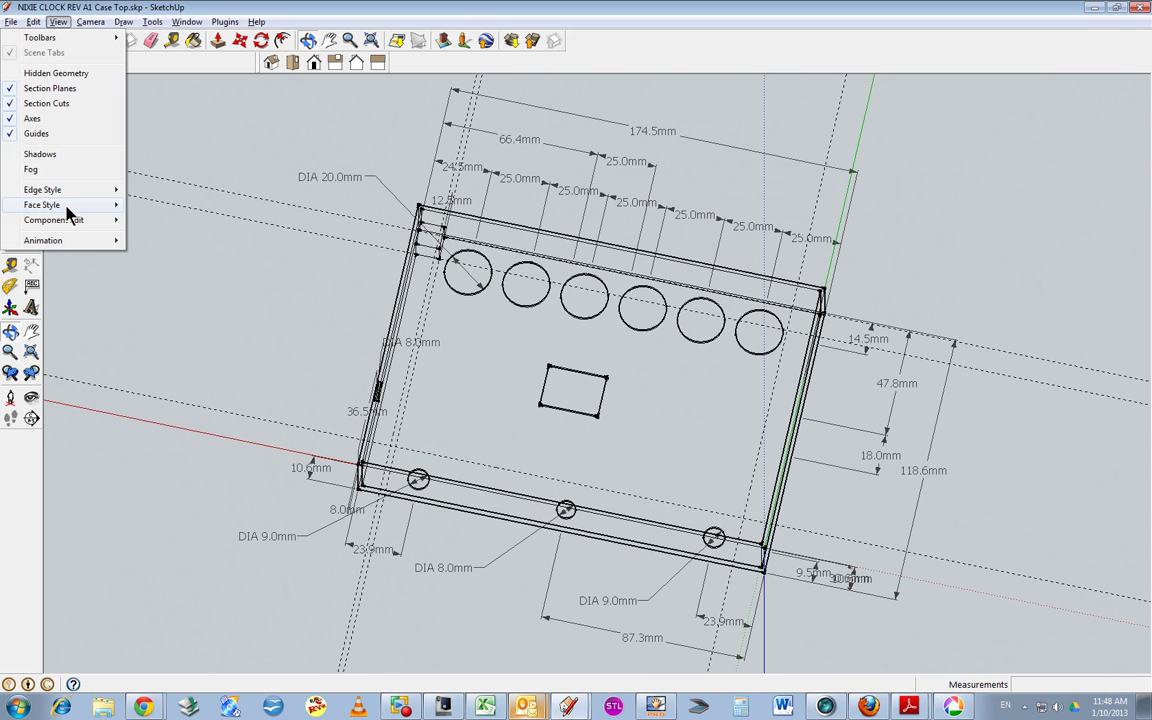
mouse_move(64, 204)
left_click(188, 271)
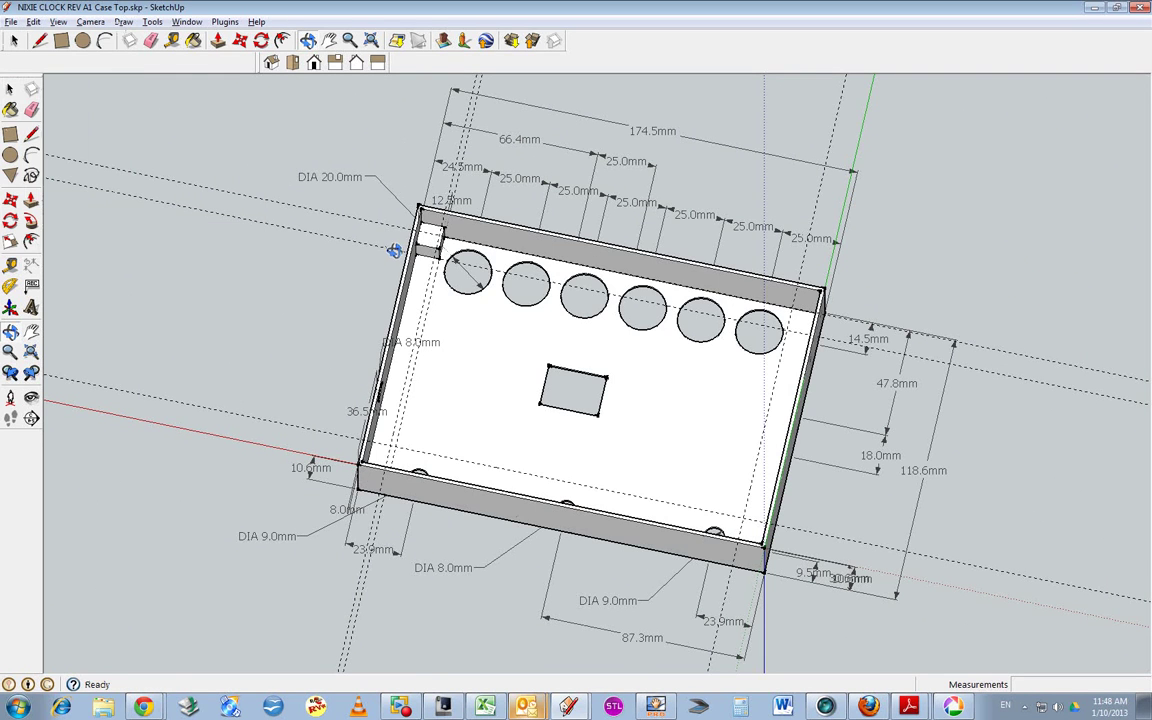
Select the entire model and export it as NIXIE CLOCK REV A1 Case Top.stl into the Nixi Clock folder
left_click(33, 21)
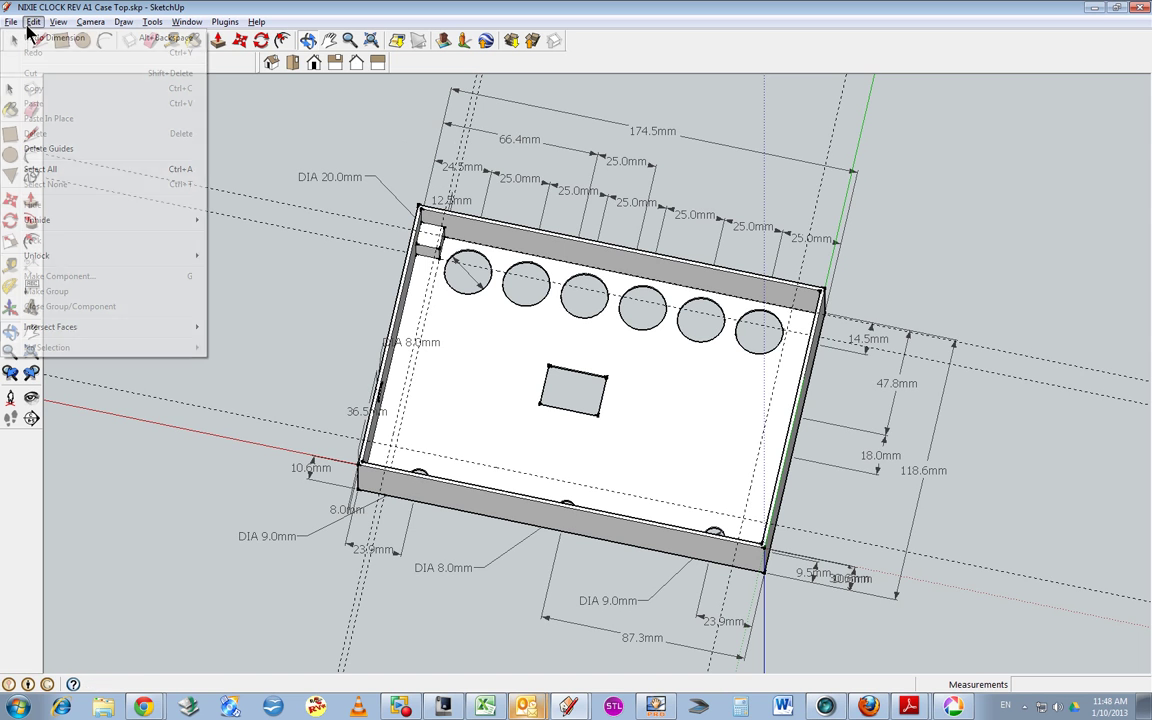
left_click(45, 169)
left_click(155, 21)
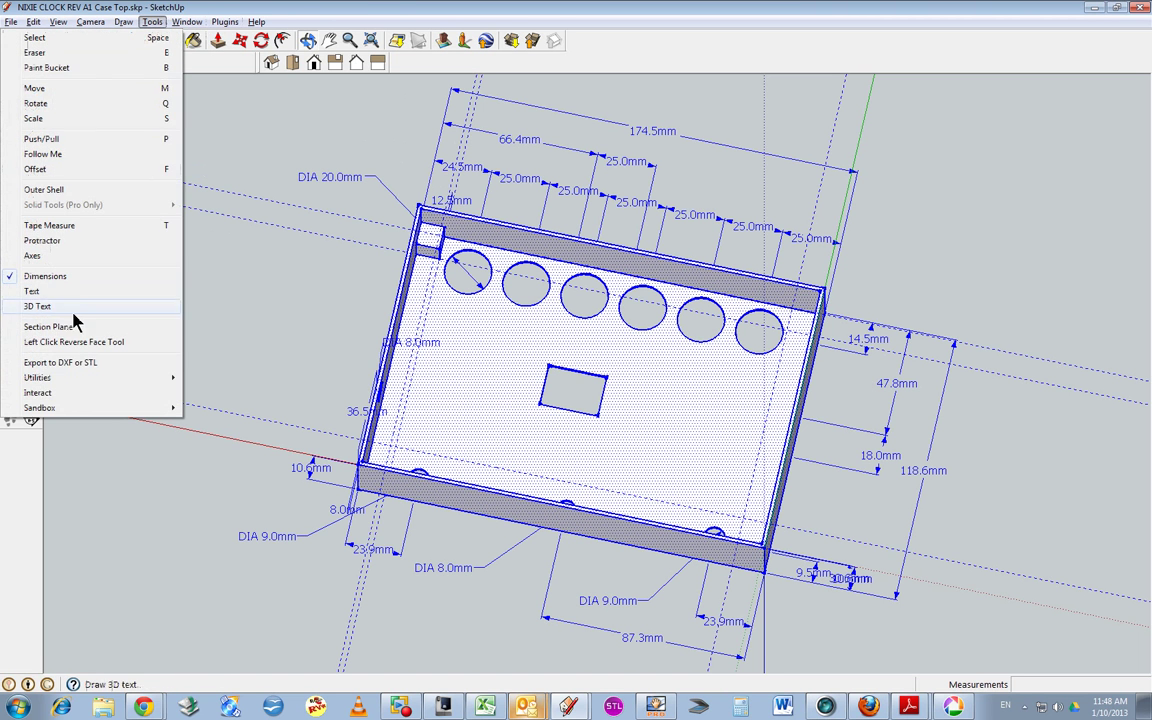
left_click(72, 362)
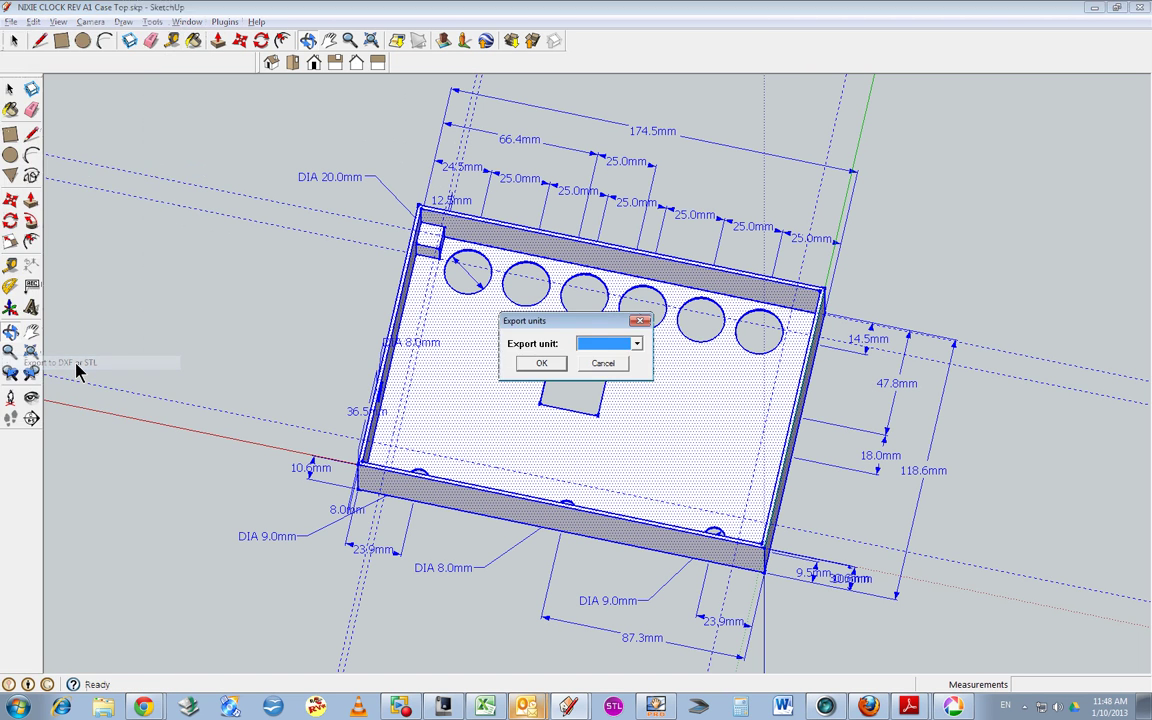
left_click(608, 343)
left_click(600, 380)
left_click(541, 362)
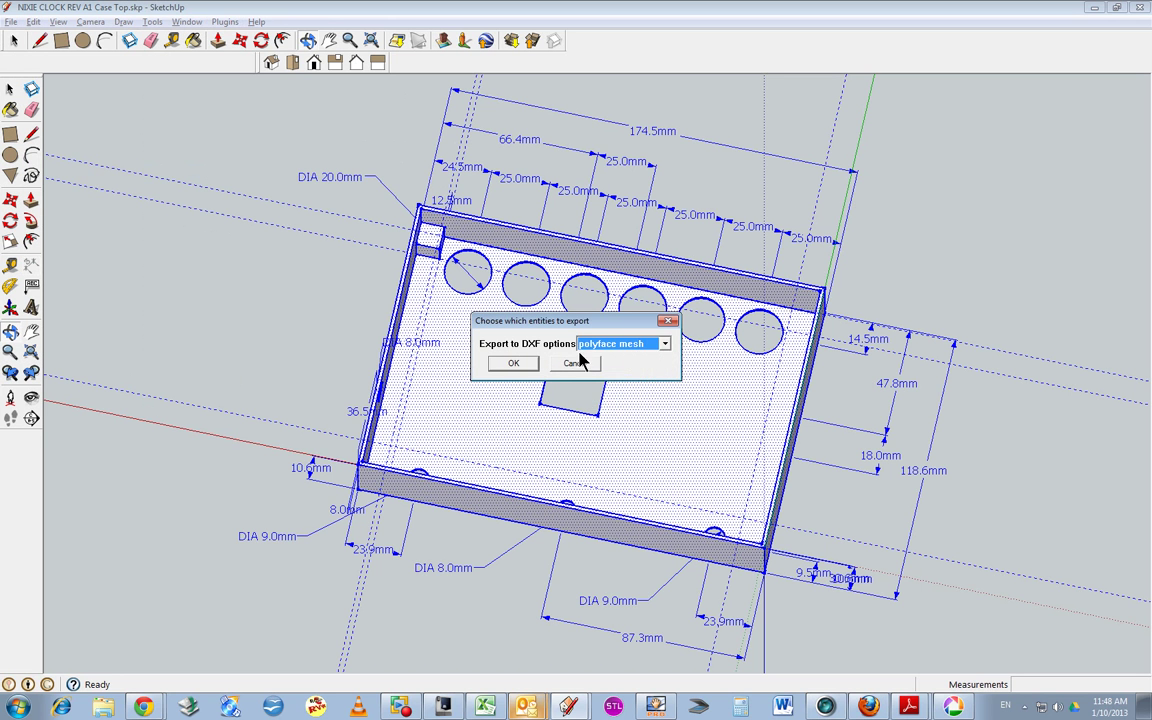
left_click(612, 343)
left_click(605, 403)
left_click(515, 363)
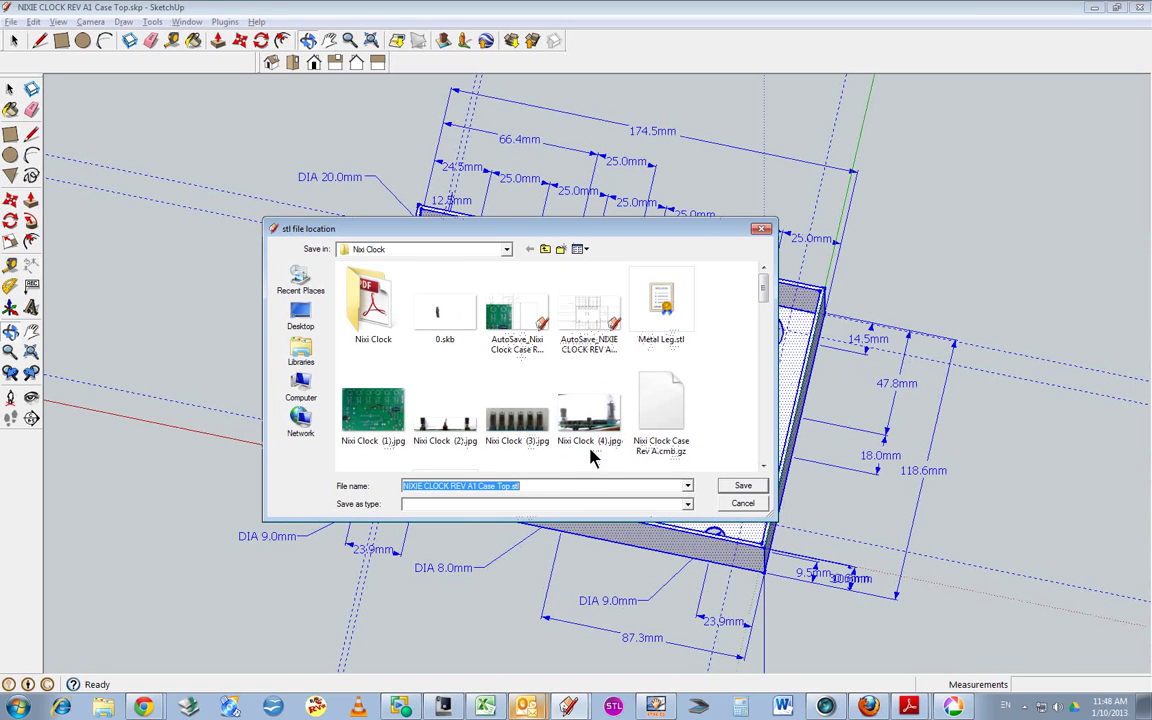
left_click(743, 487)
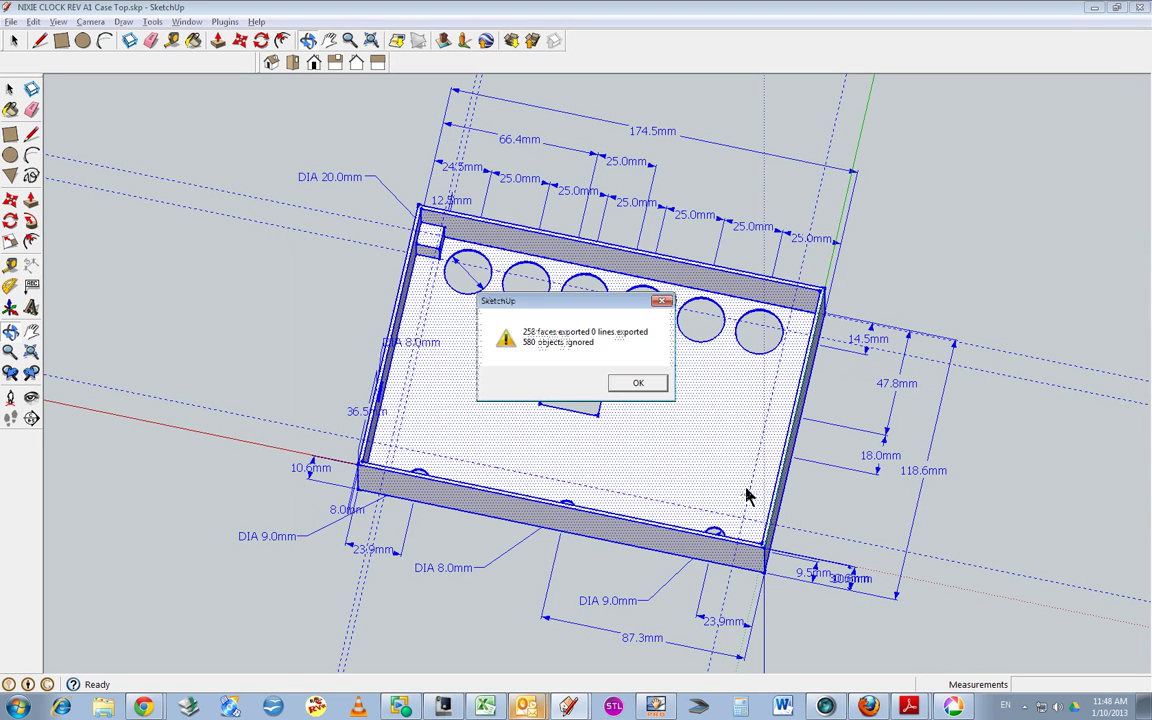
left_click(638, 384)
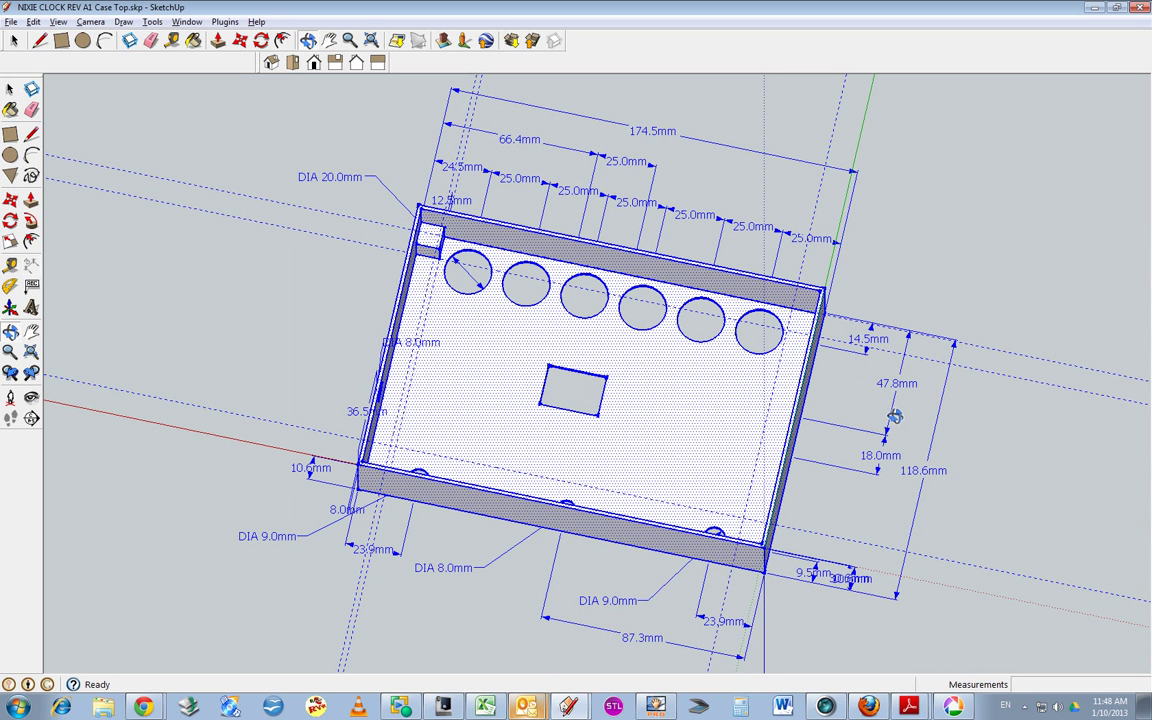
Switch to CatalystEX, look over the toolpaths of Nixi Clock Case Rev K TOP and close that part
left_click(450, 708)
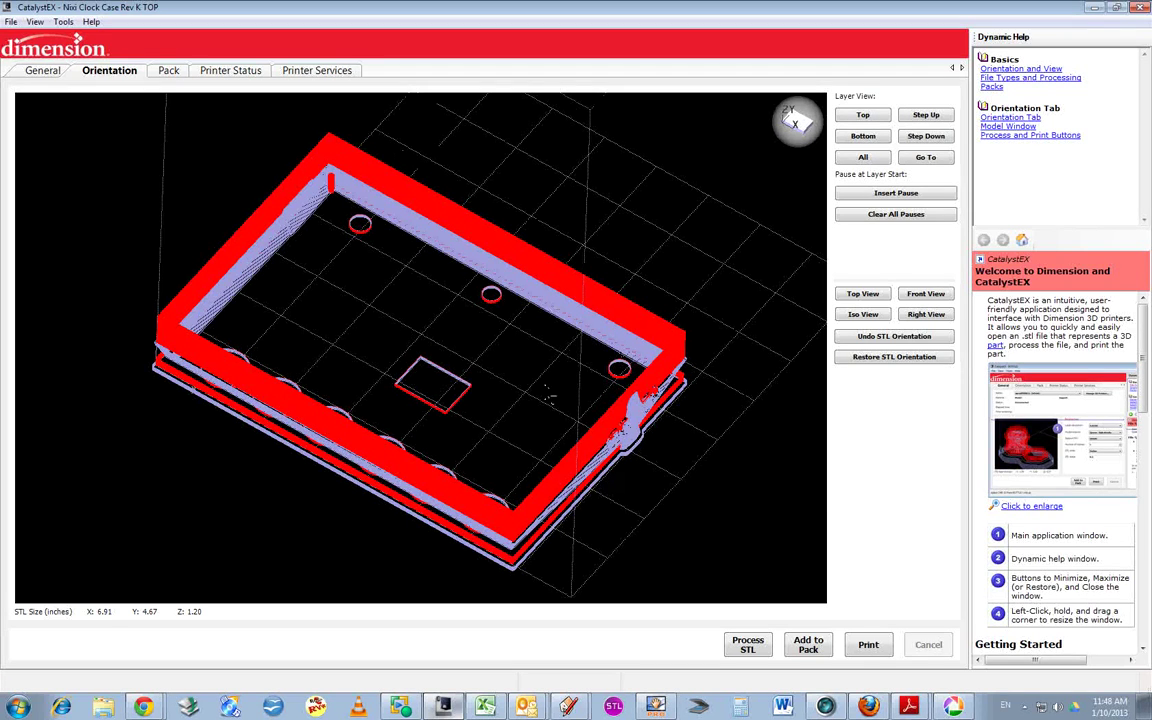
left_click_drag(548, 395, 460, 372)
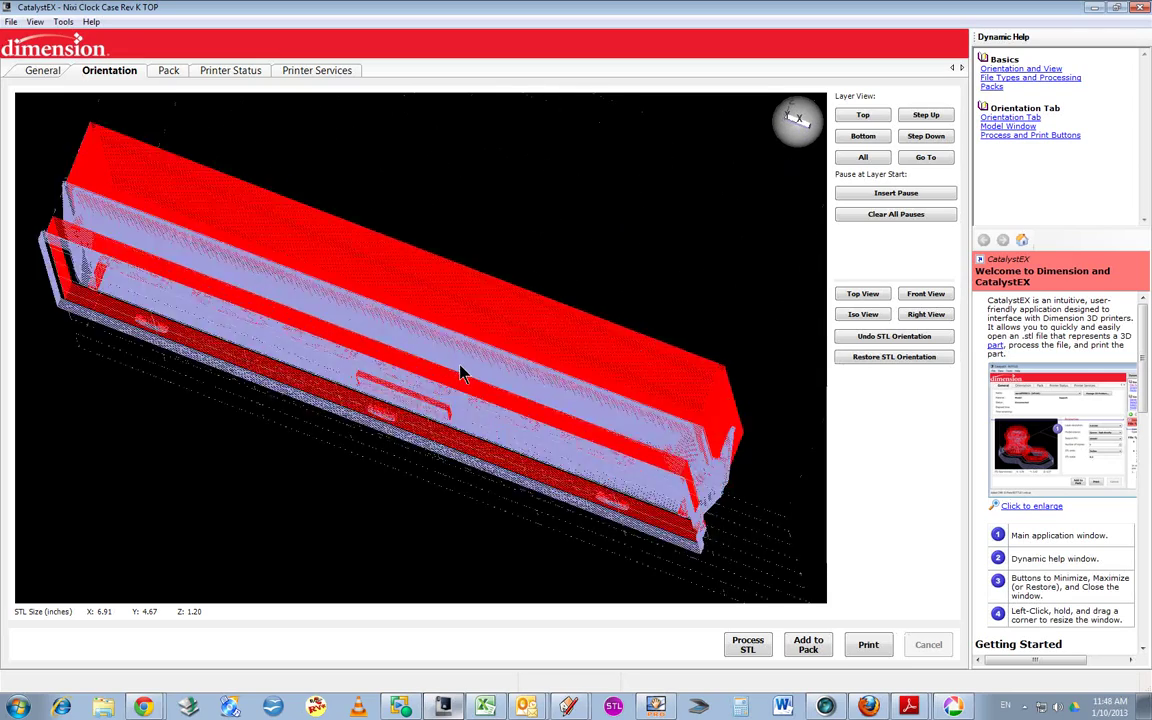
scroll(460, 372, "up", 5)
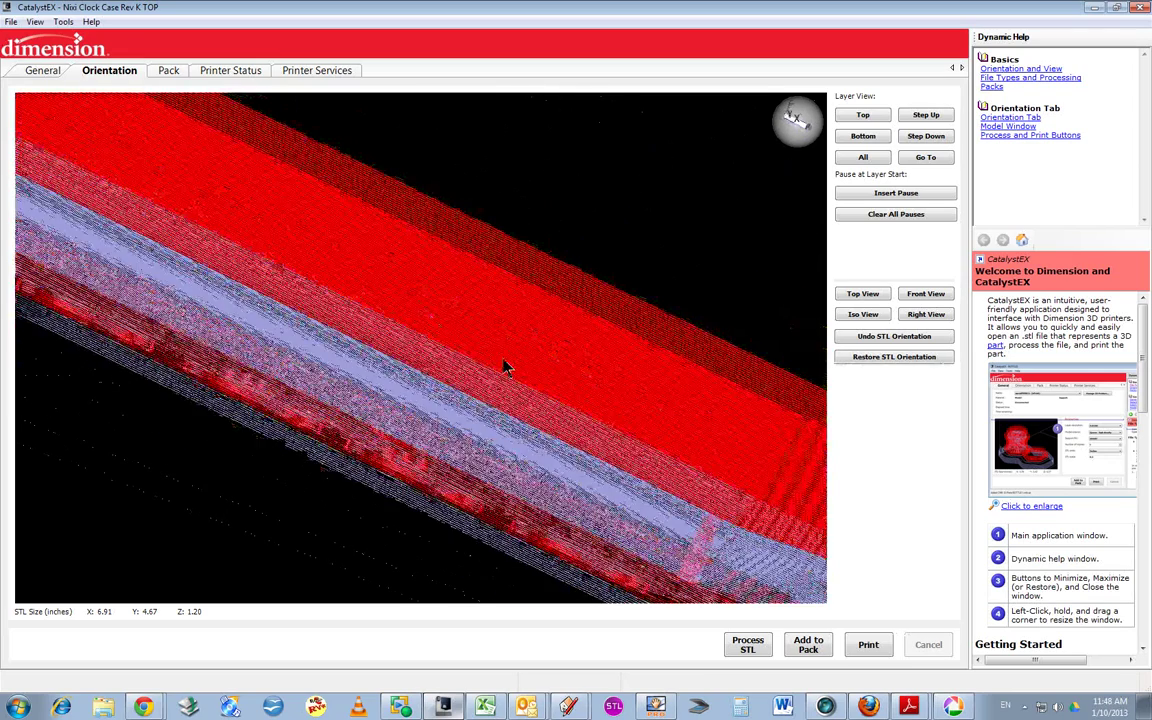
left_click_drag(507, 363, 340, 290)
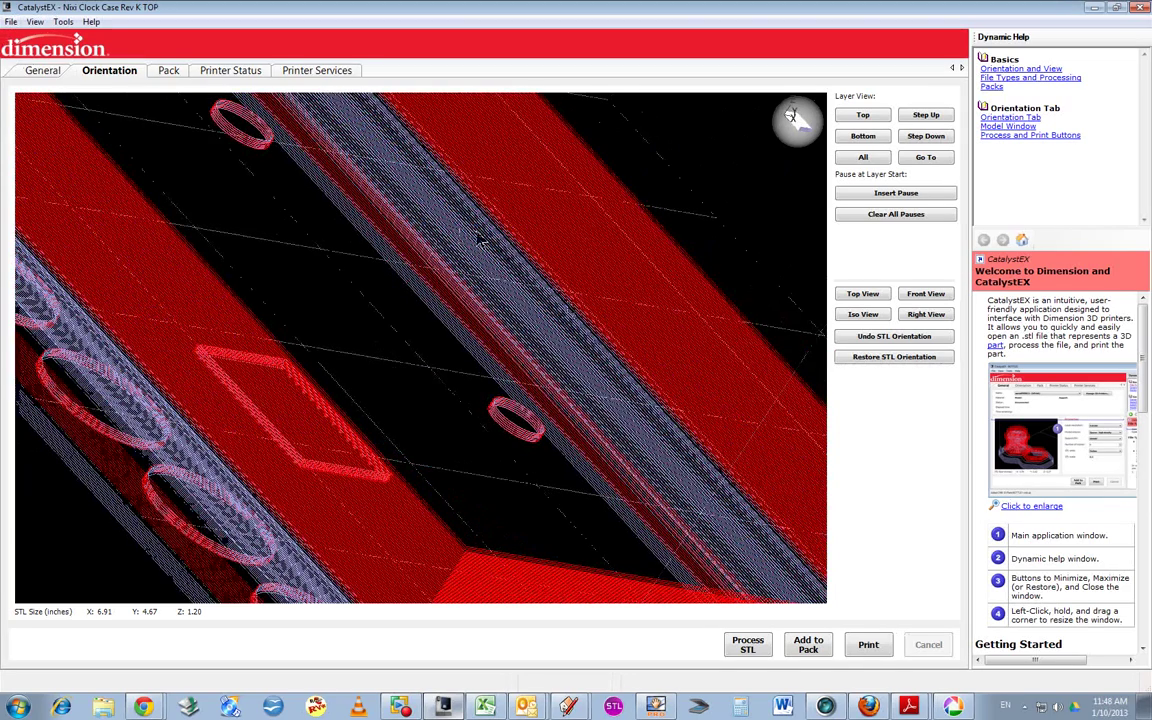
left_click(10, 21)
left_click(37, 70)
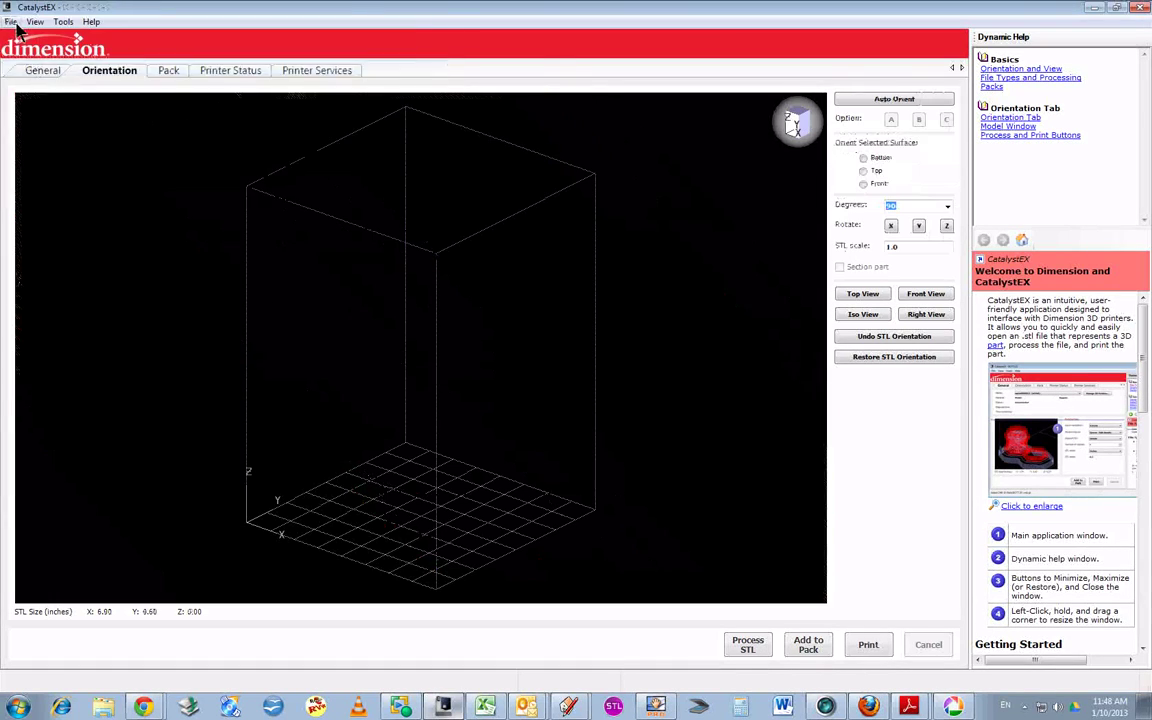
Open NIXIE CLOCK REV A1 Case Top.stl from the Nixi Clock folder, with the files sorted newest first
left_click(10, 21)
left_click(40, 38)
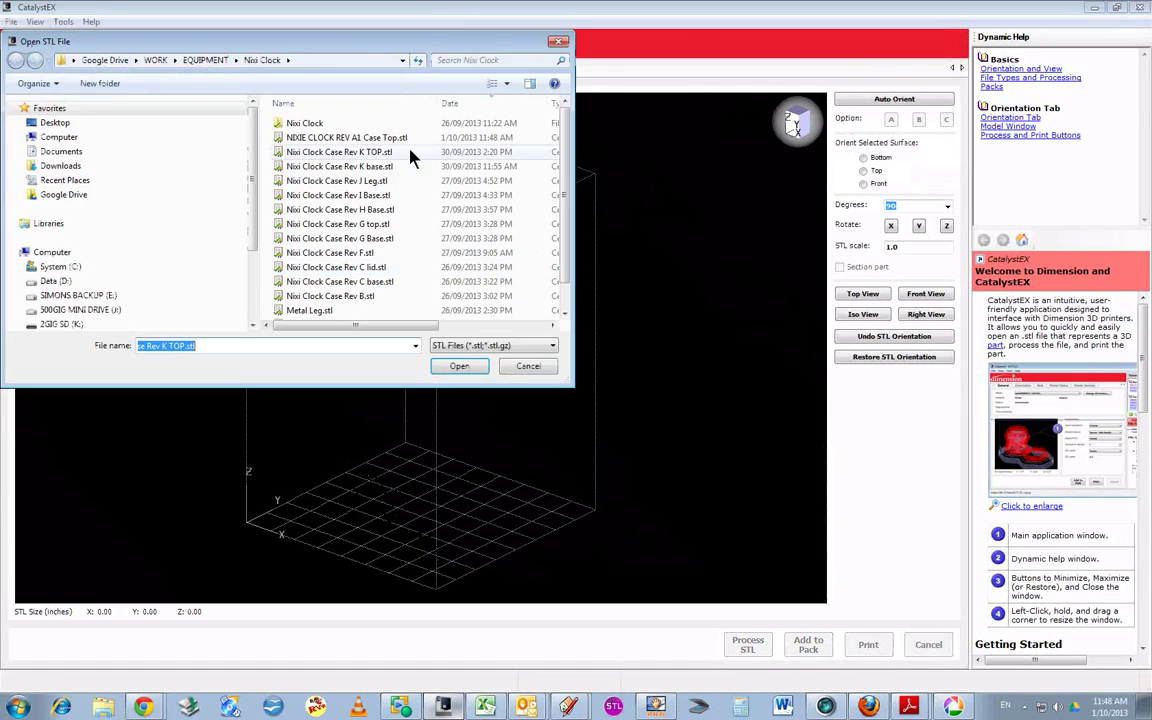
left_click(452, 106)
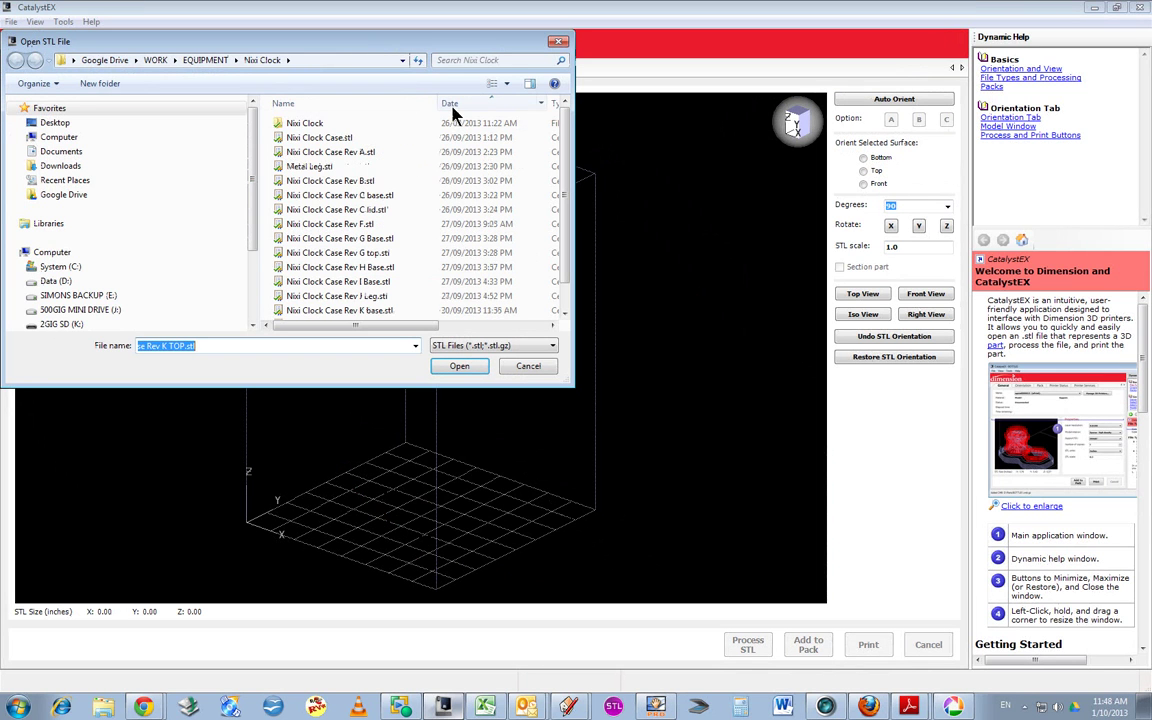
left_click(452, 106)
left_click(398, 137)
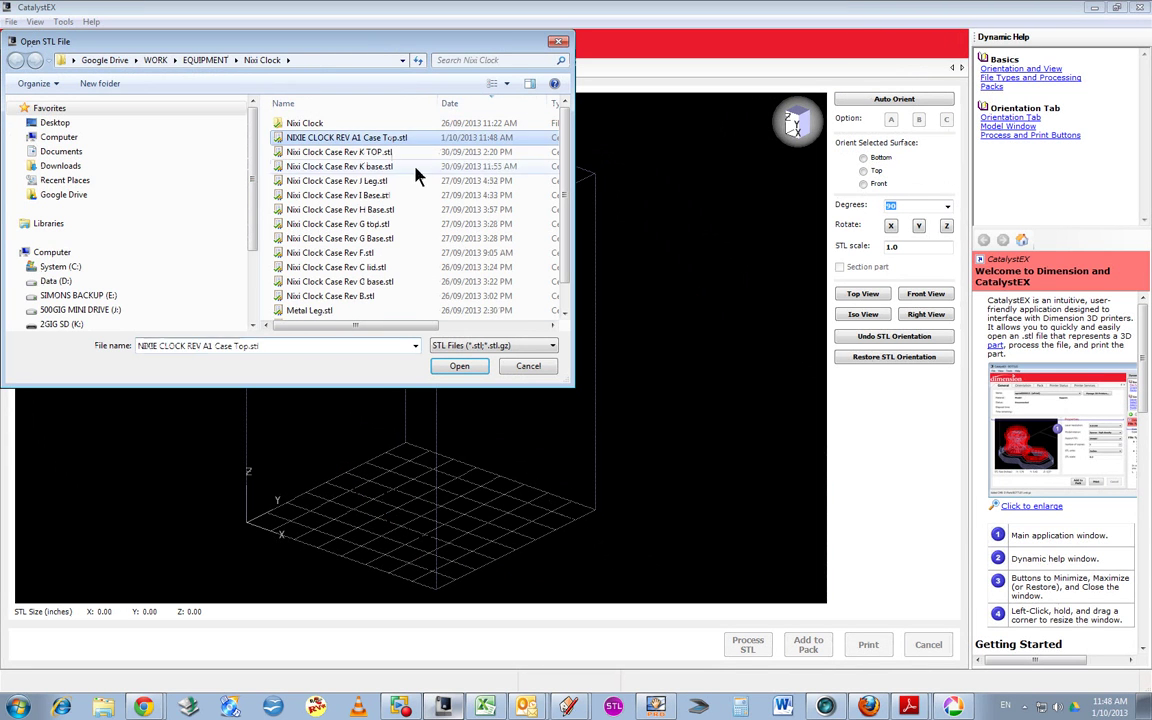
left_click(459, 365)
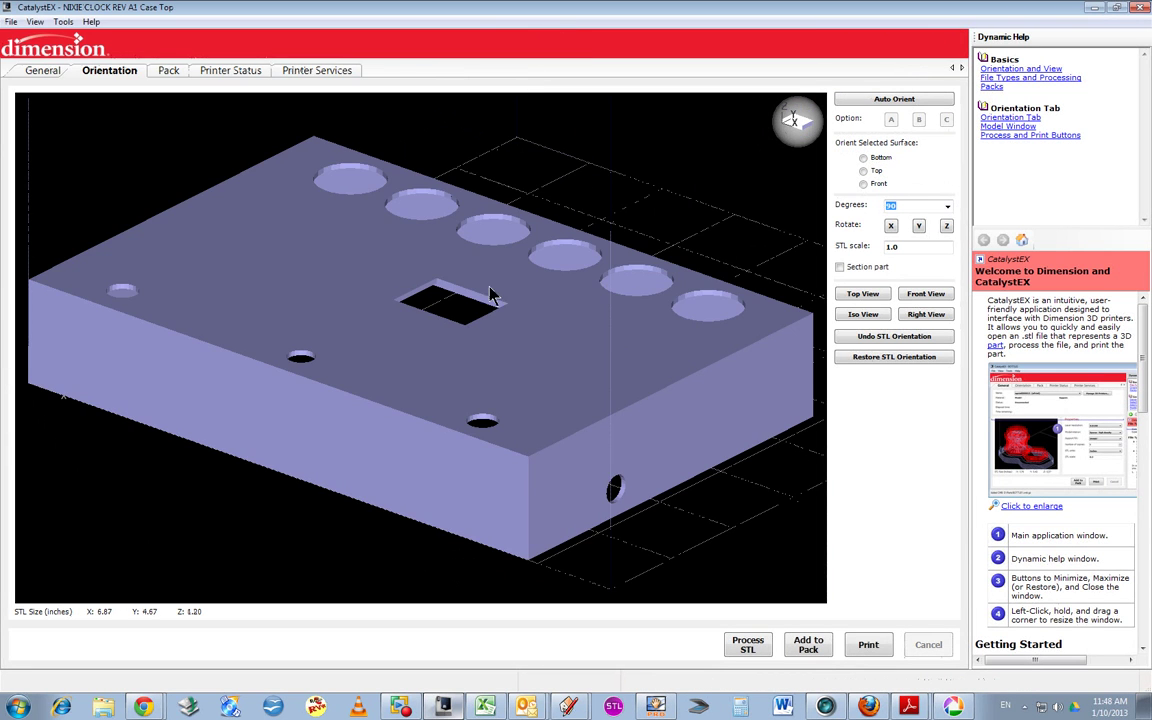
Orient the case top's flat outer face to the bottom so the open side faces up, and process the STL
left_click_drag(494, 293, 330, 393)
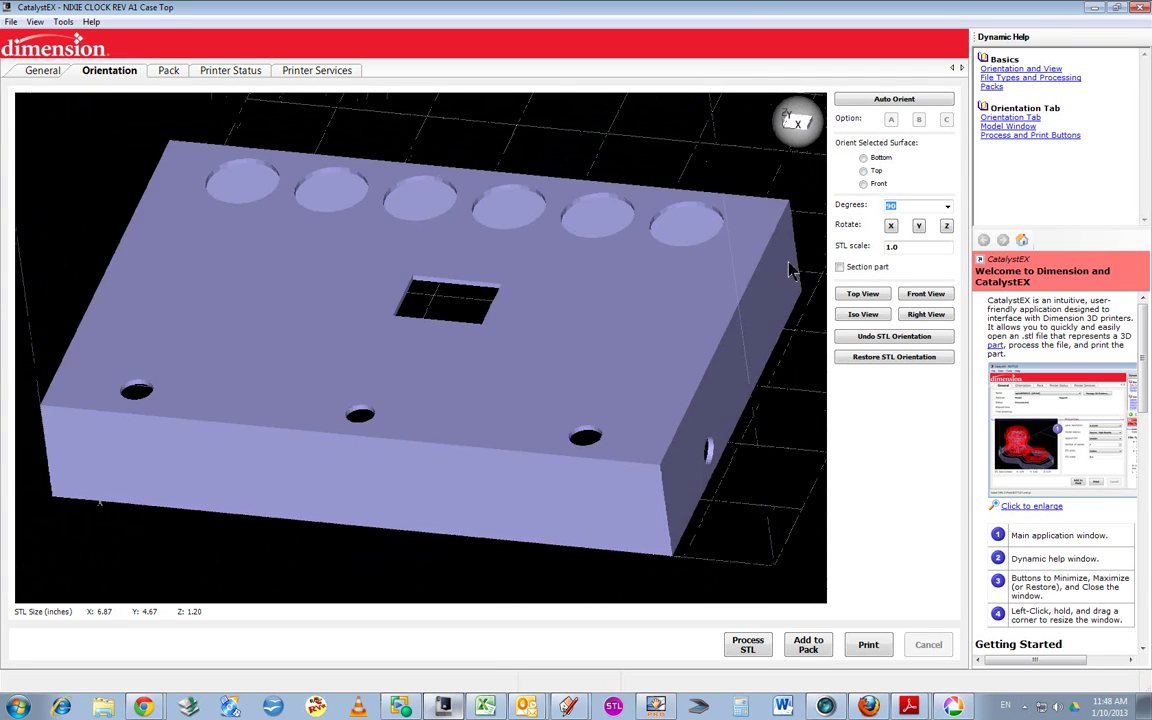
left_click(864, 158)
left_click(623, 305)
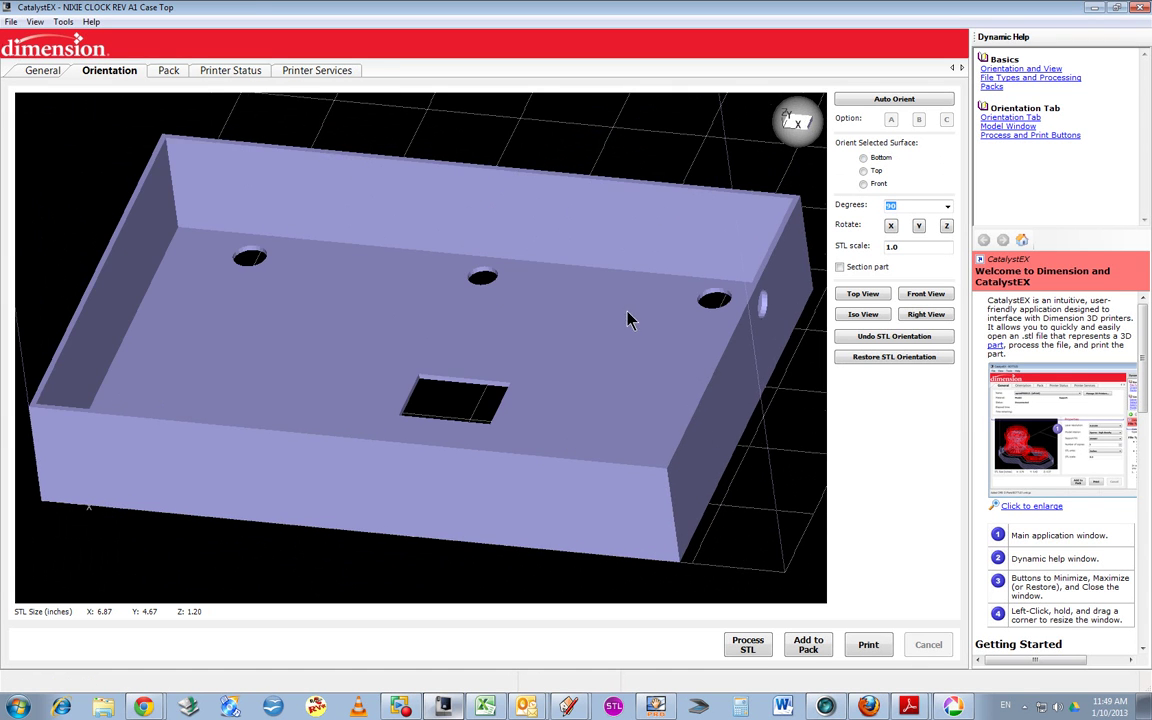
left_click_drag(662, 342, 750, 500)
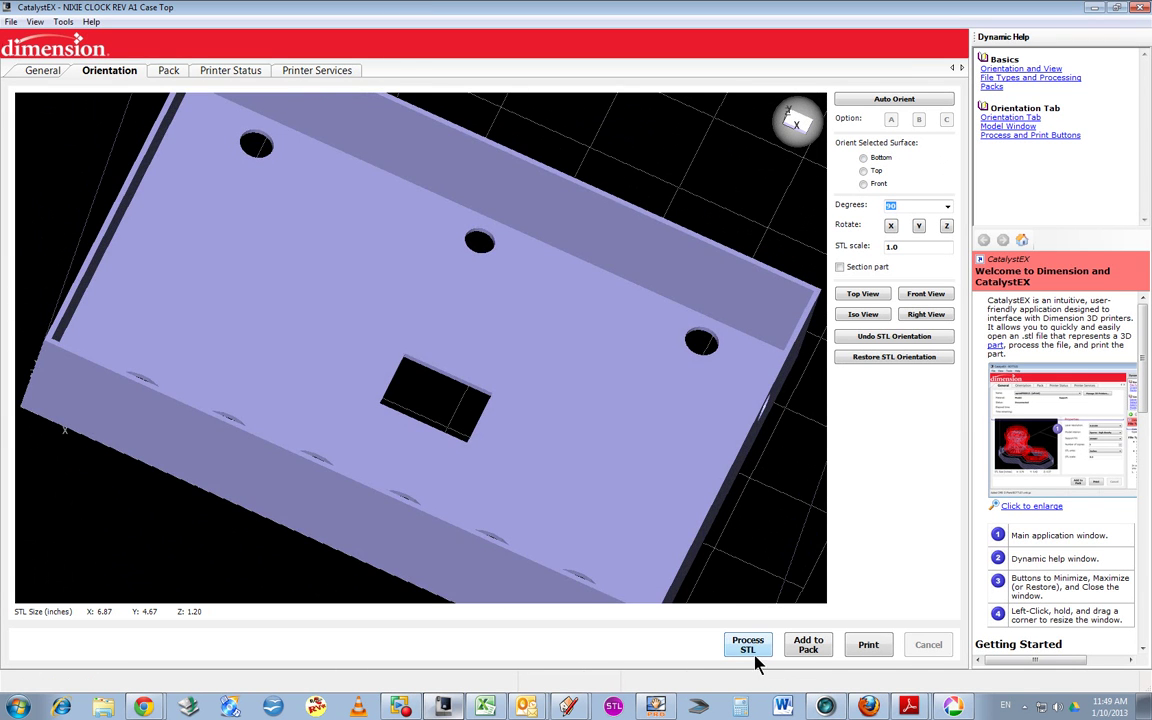
left_click(758, 656)
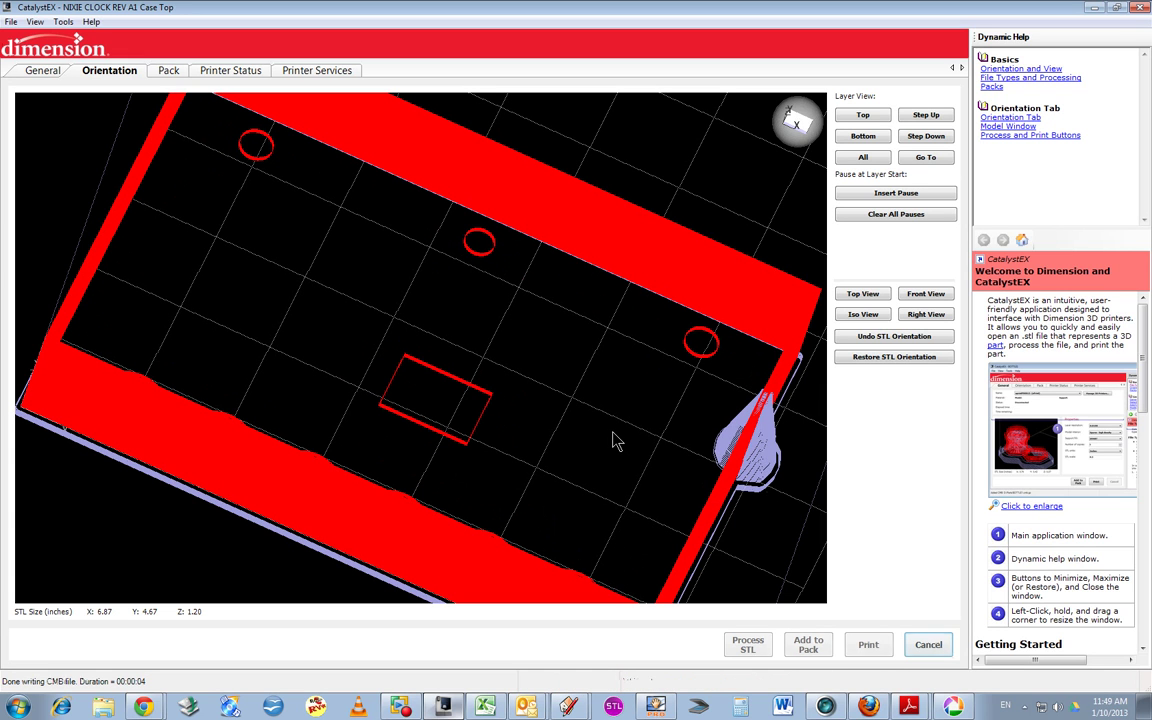
Show the toolpaths in top view and step up layer by layer from the bottom layer through the case floor to Z 0.050
right_click(614, 441)
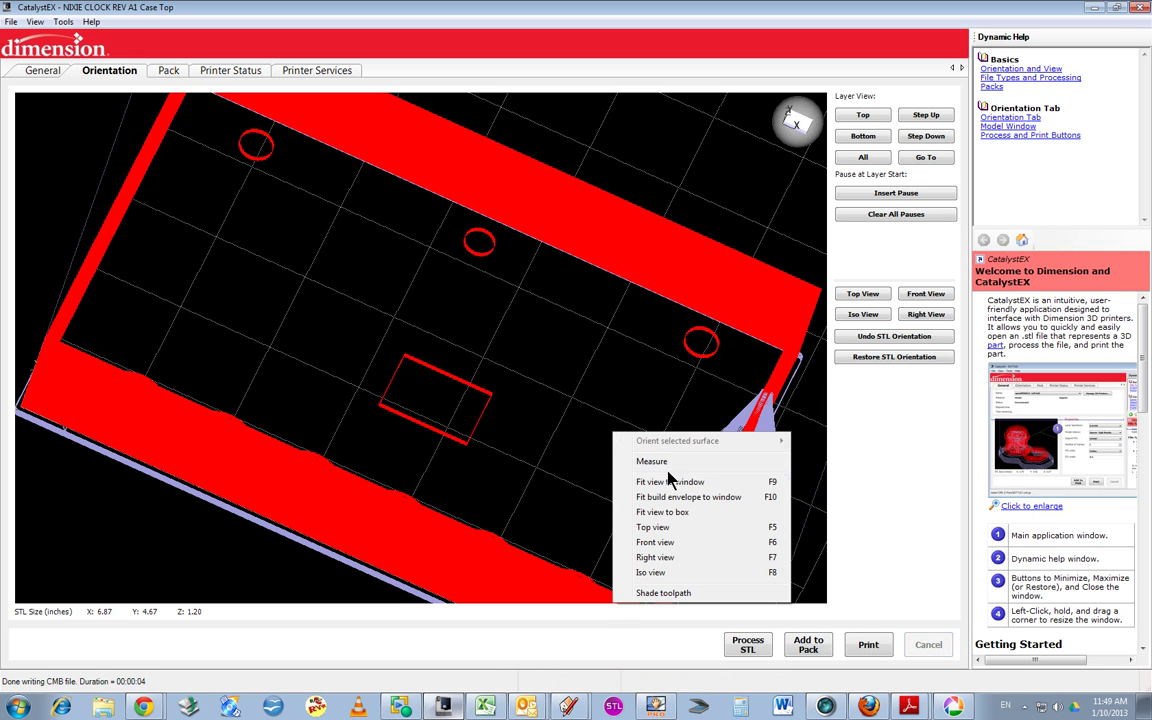
left_click(676, 532)
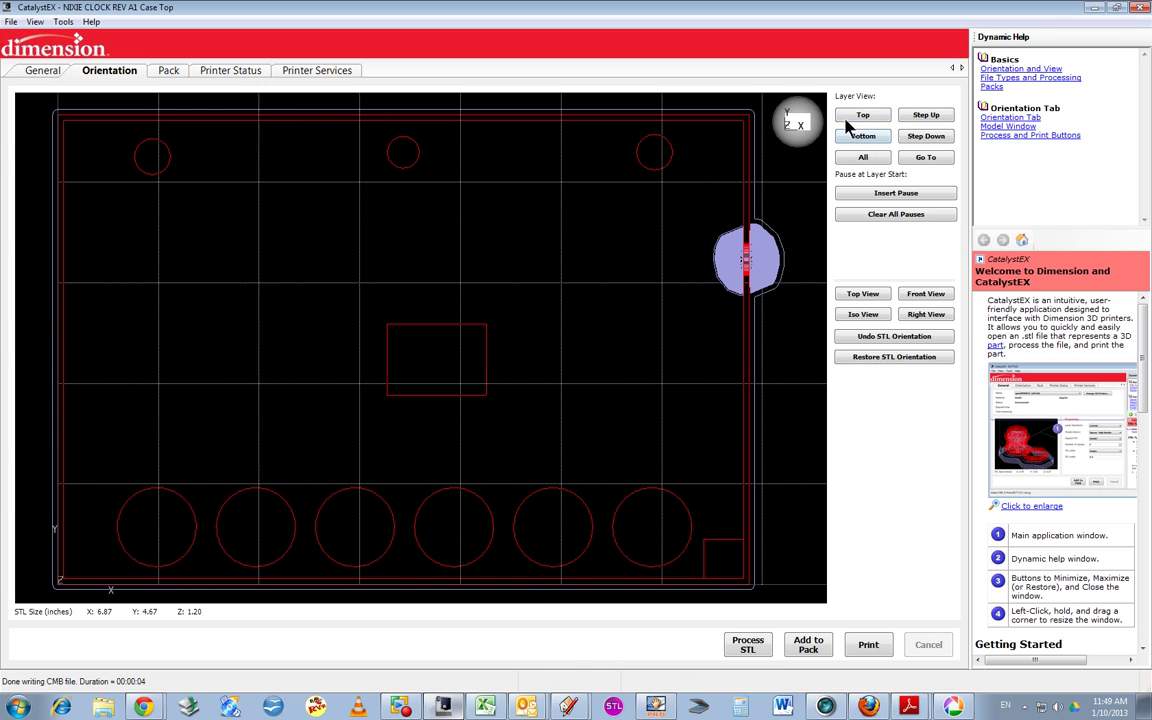
right_click(578, 312)
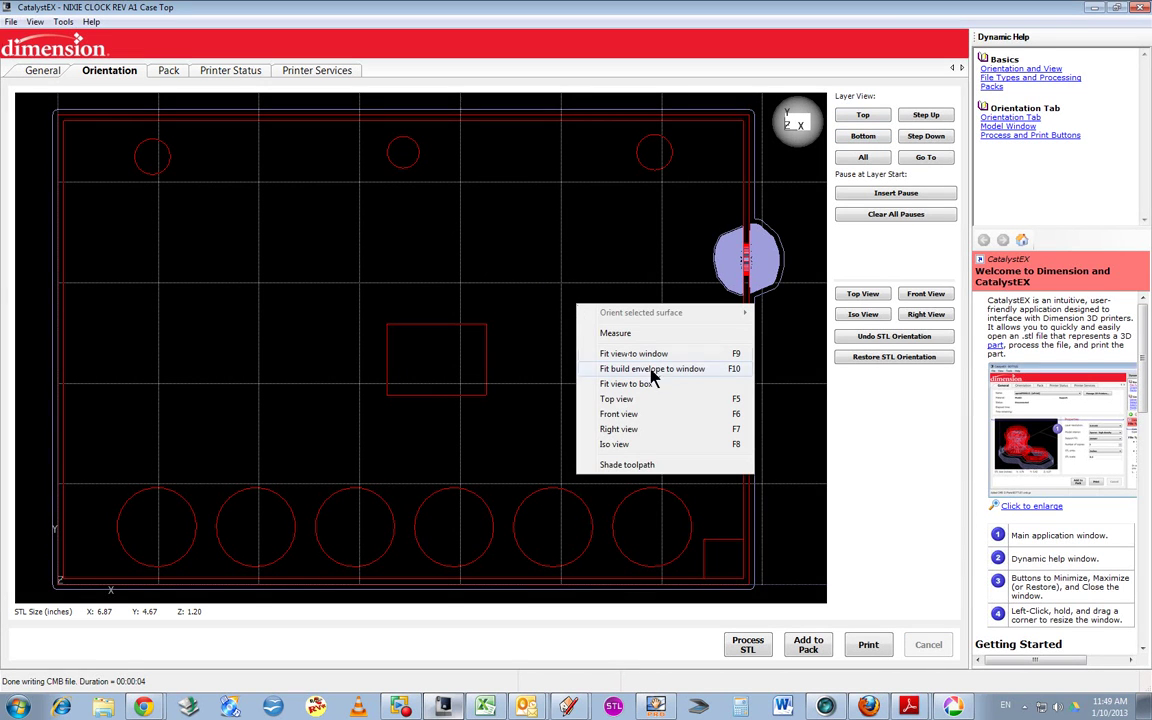
left_click(865, 136)
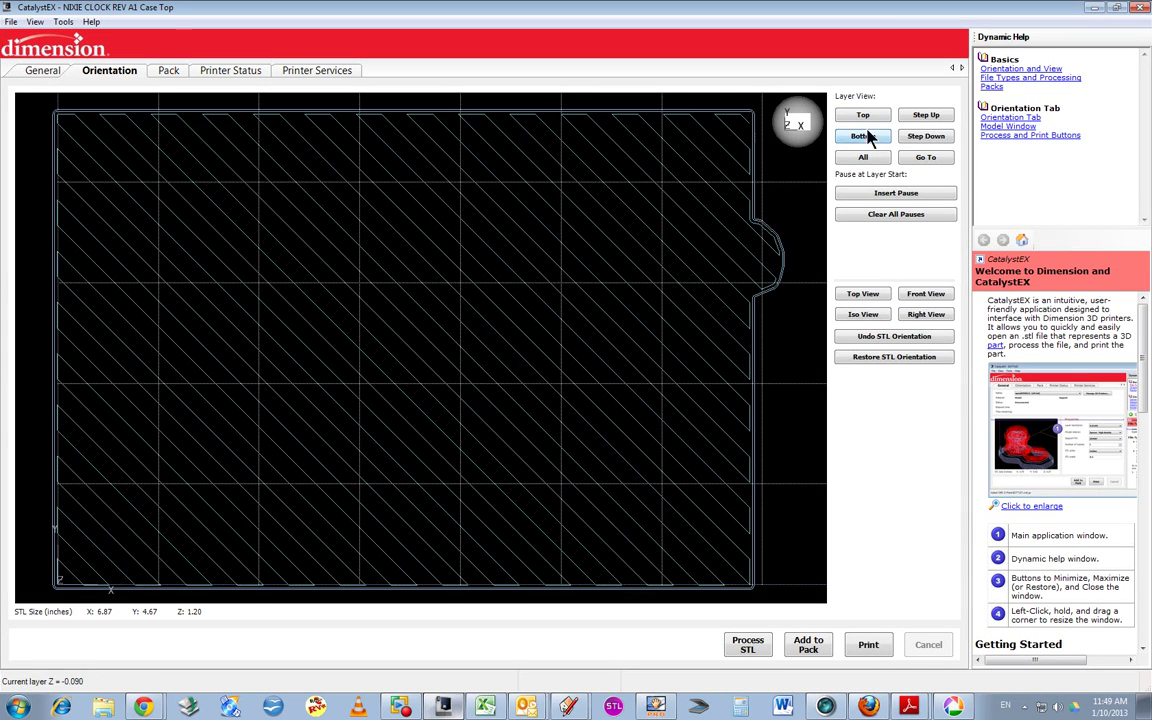
left_click(918, 119)
left_click(918, 119)
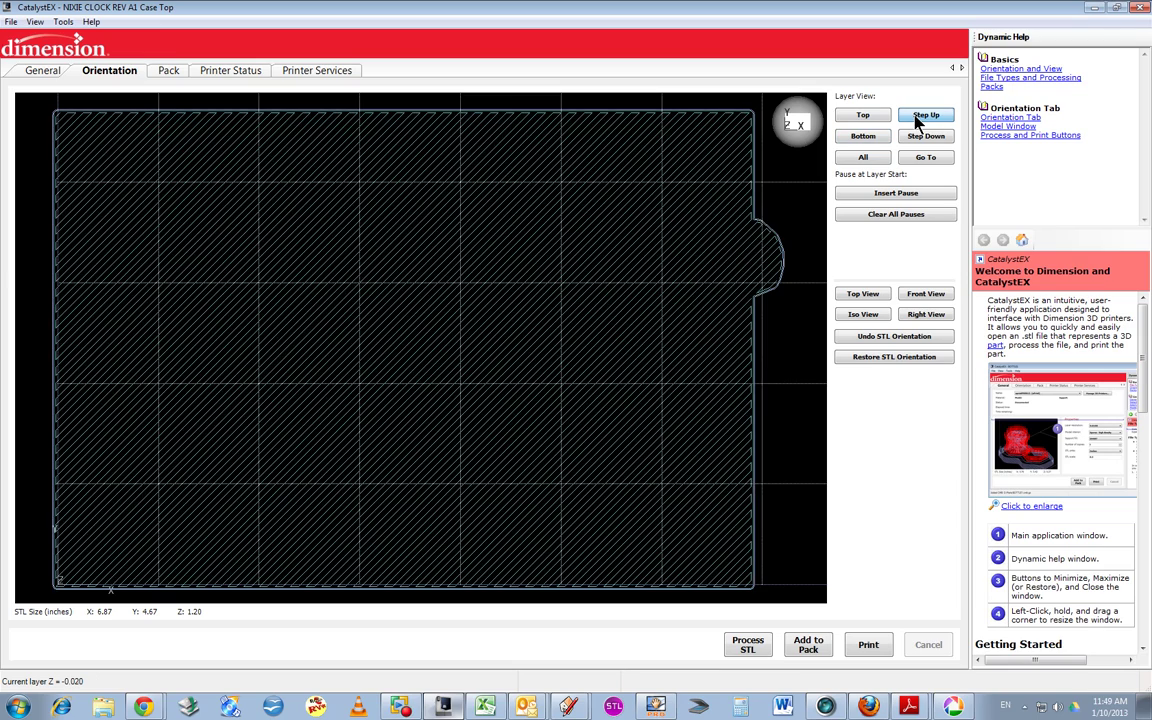
left_click(918, 119)
left_click(918, 119)
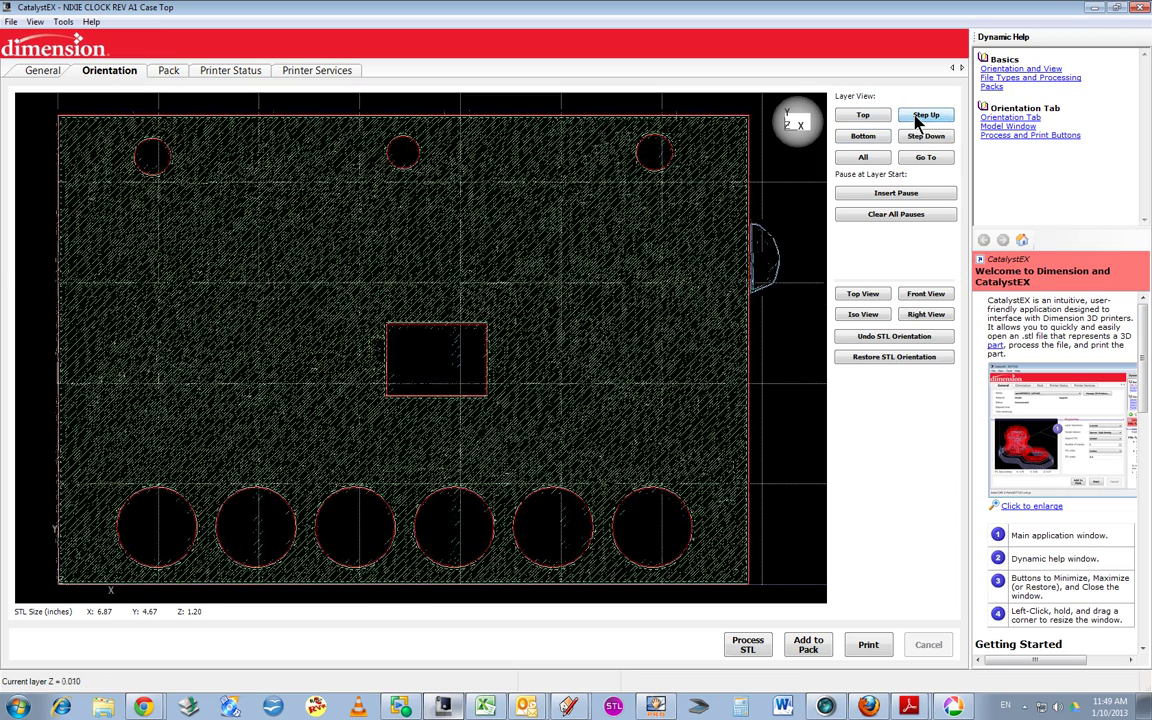
left_click(918, 119)
left_click(918, 119)
left_click(918, 119)
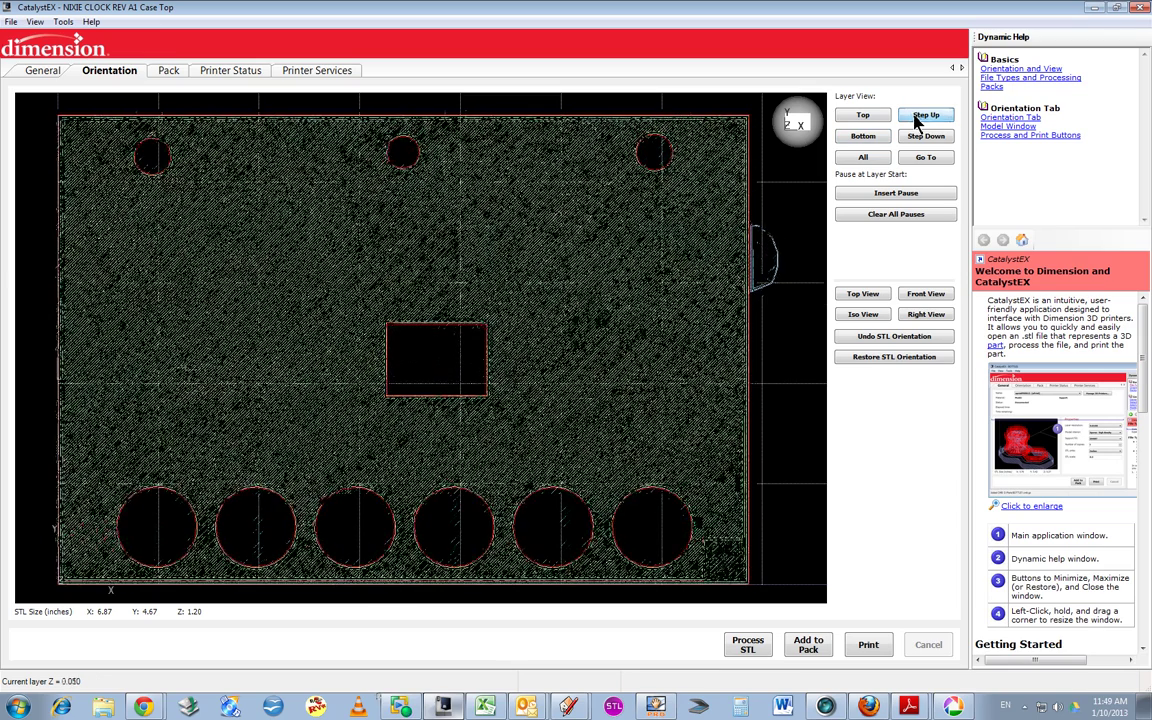
left_click(918, 119)
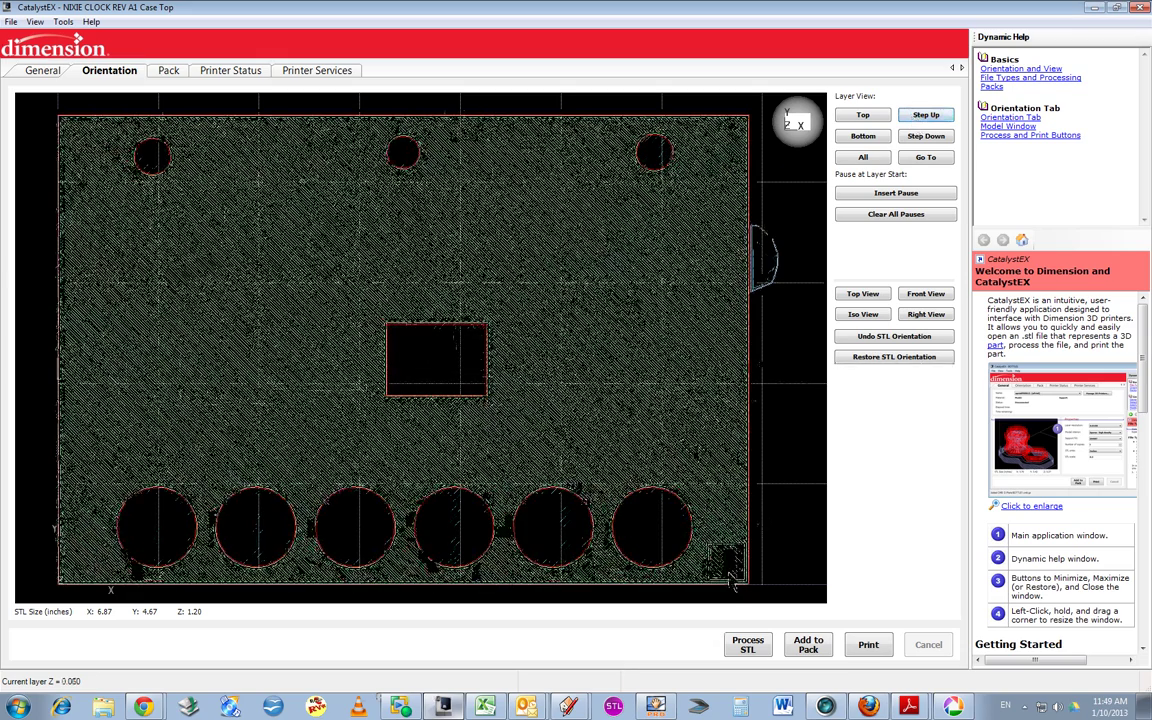
Examine the corner block's toolpaths layer by layer up to Z 0.370, and show all layers again
scroll(731, 585, "down", 3)
scroll(731, 585, "up", 6)
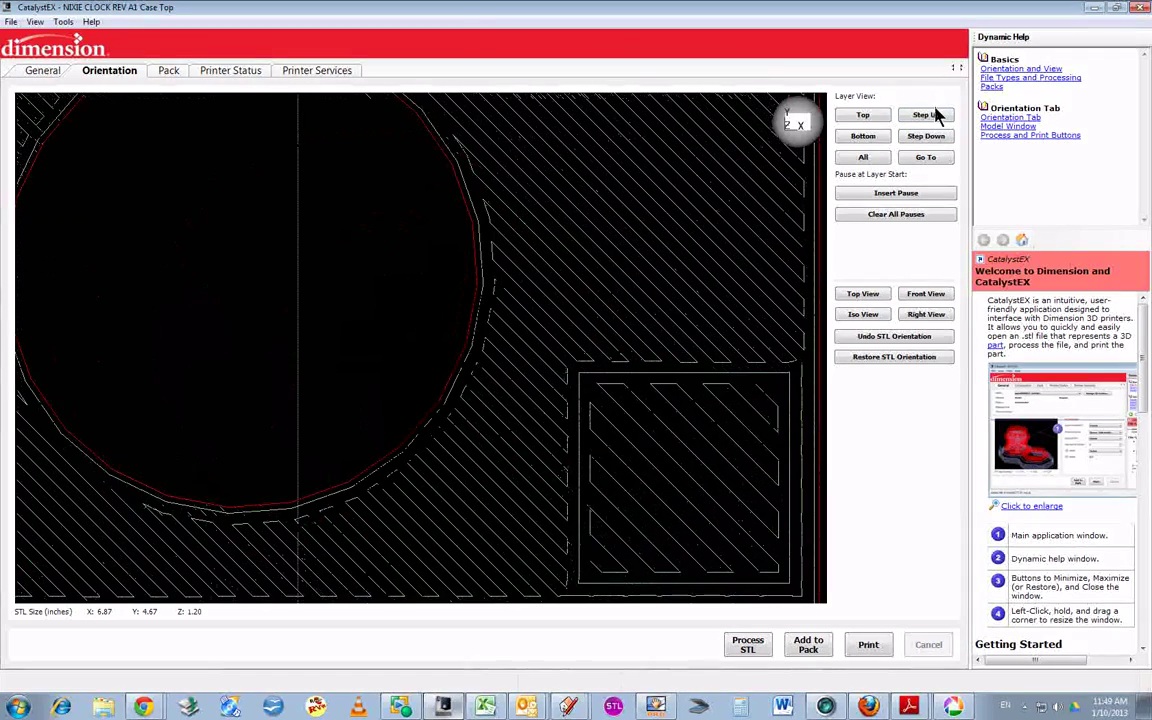
left_click(938, 116)
left_click(926, 116)
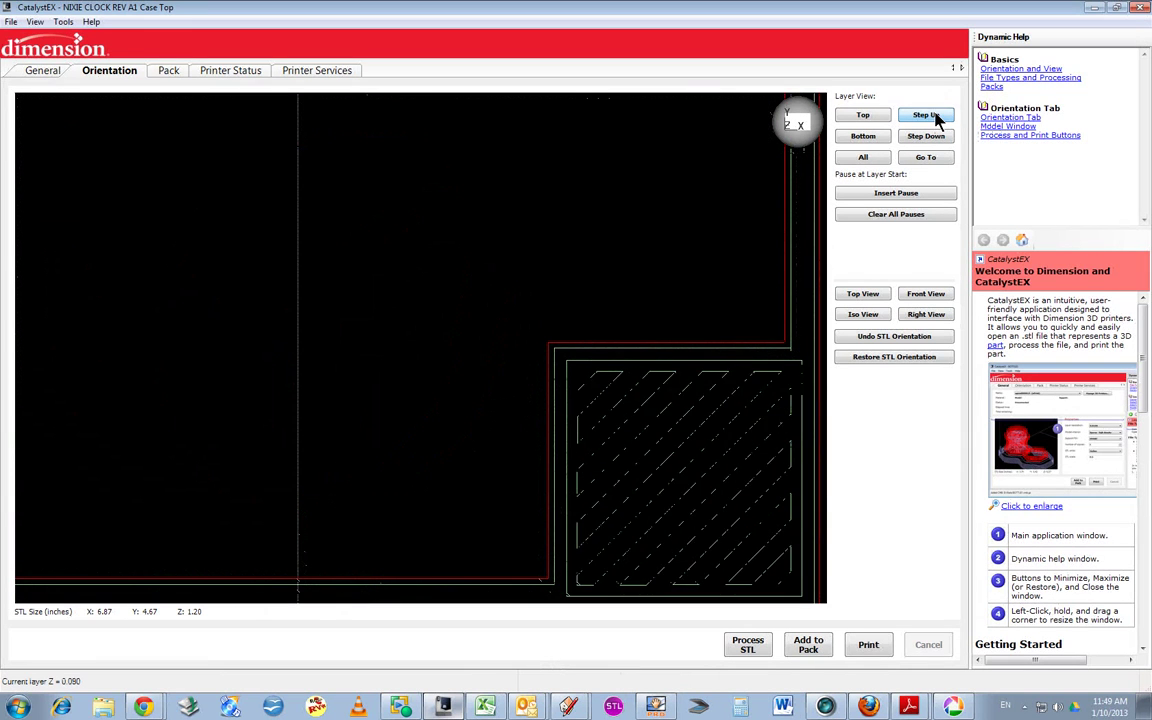
left_click(926, 116)
left_click(926, 116)
left_click(926, 116)
left_click(938, 117)
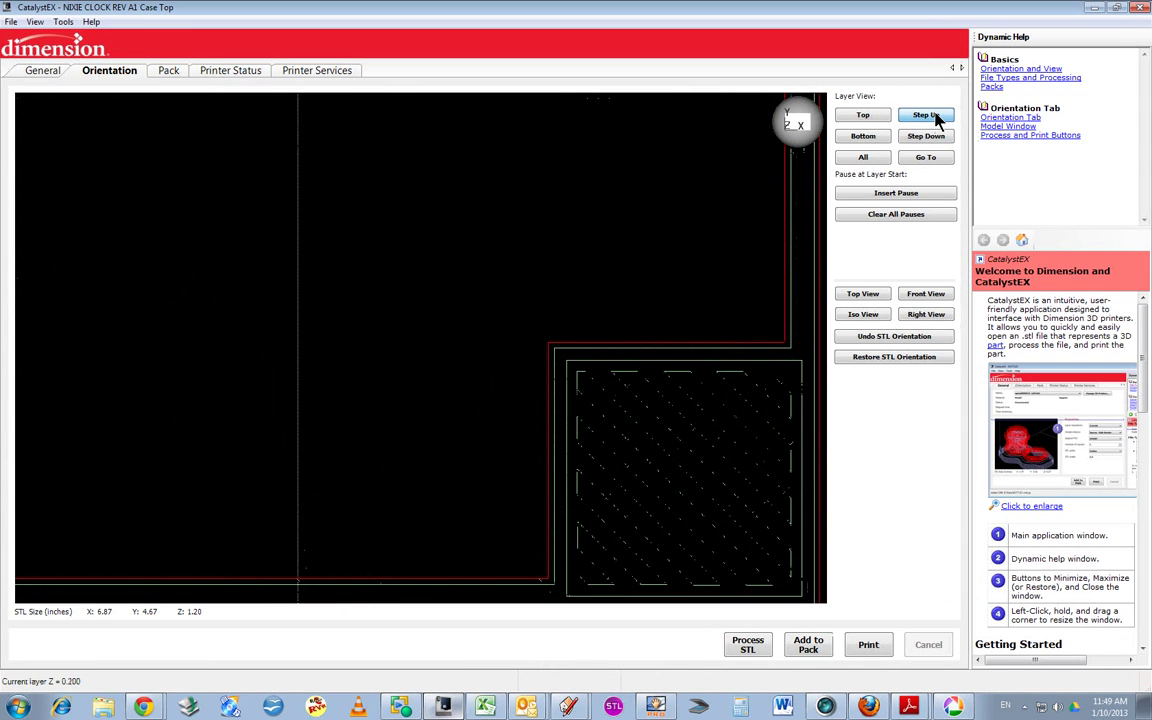
left_click(938, 117)
left_click(938, 117)
left_click(938, 117)
left_click(937, 116)
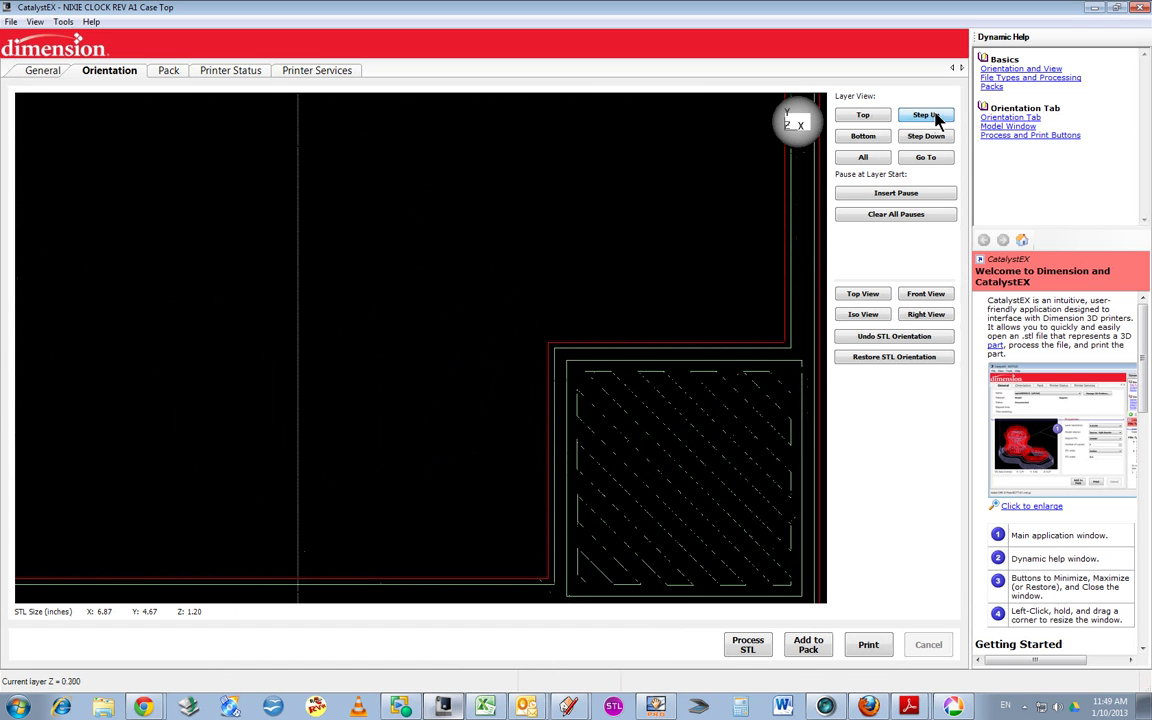
left_click(937, 116)
left_click(937, 116)
left_click(937, 116)
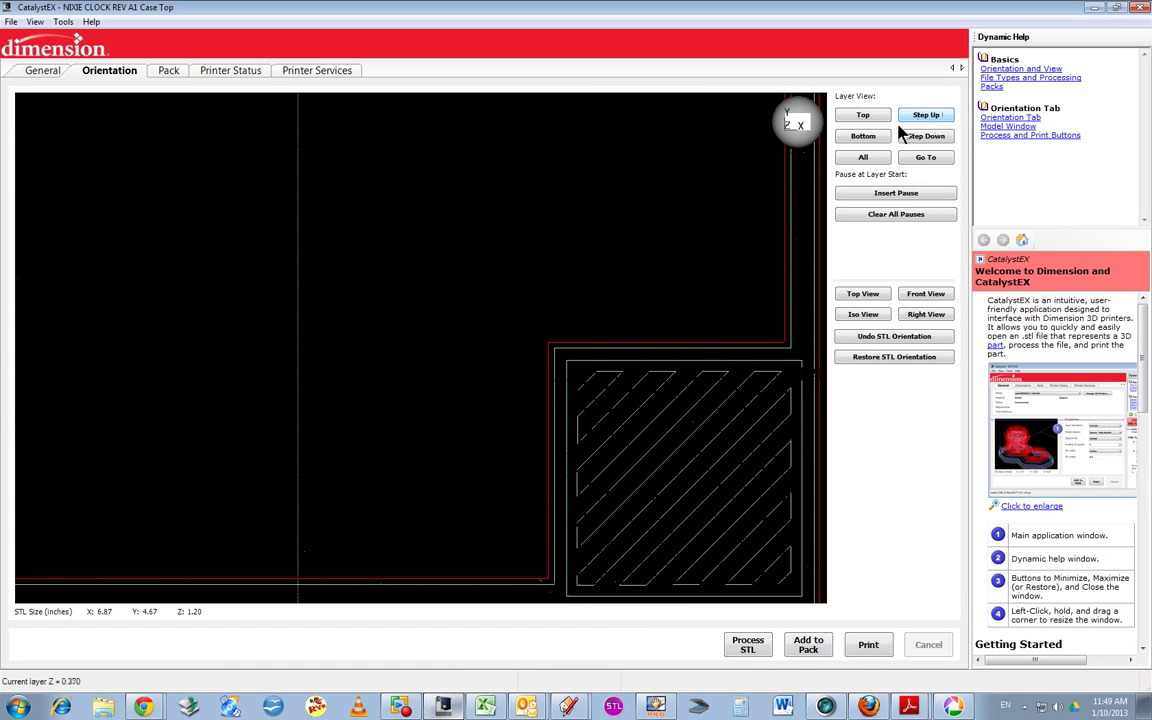
left_click(852, 162)
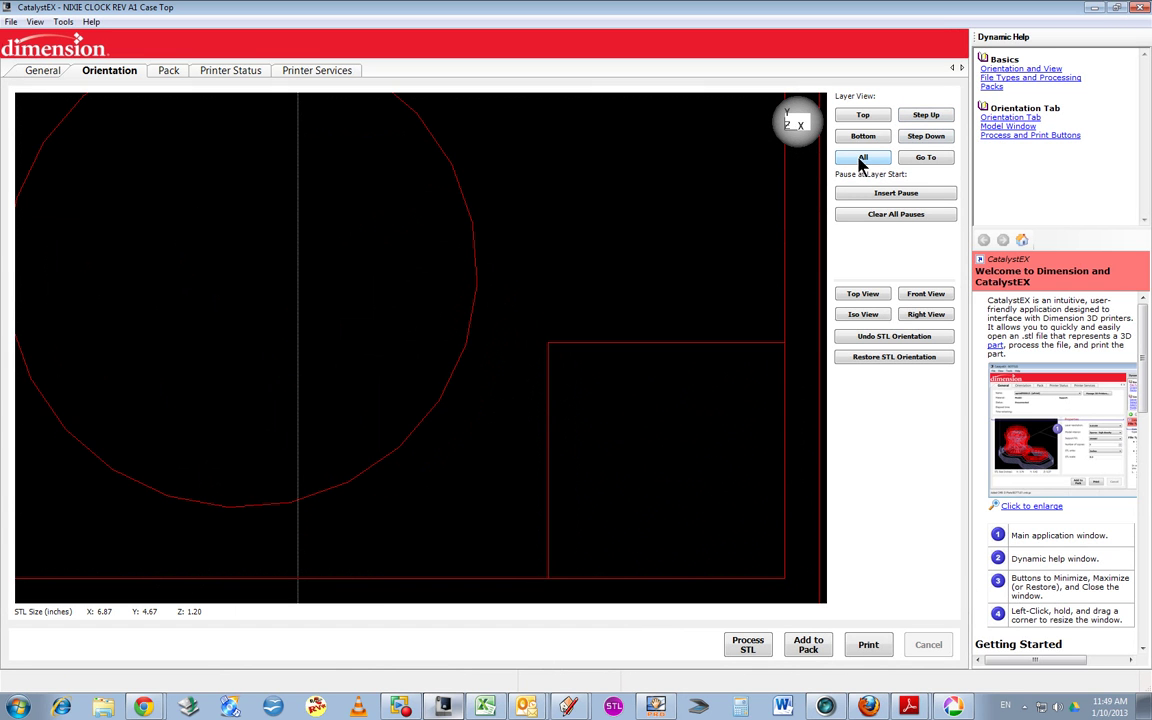
Return to the SketchUp case top model and examine the corner block and the row of round holes from inside
left_click(1095, 10)
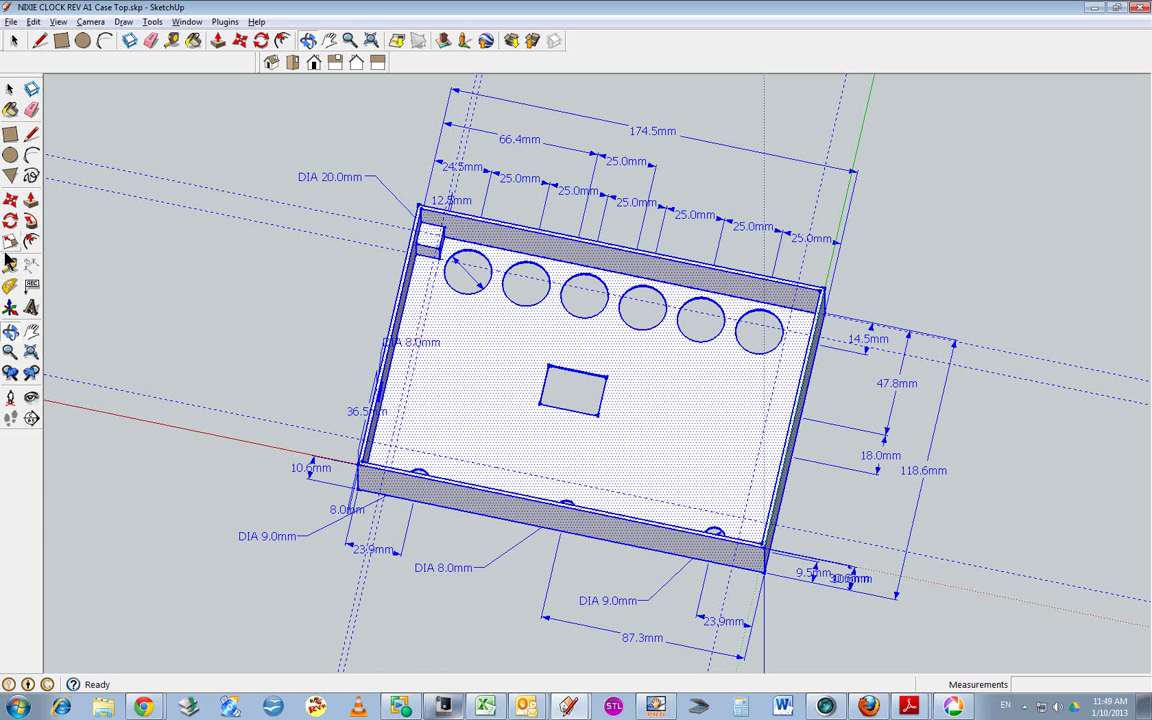
left_click(11, 21)
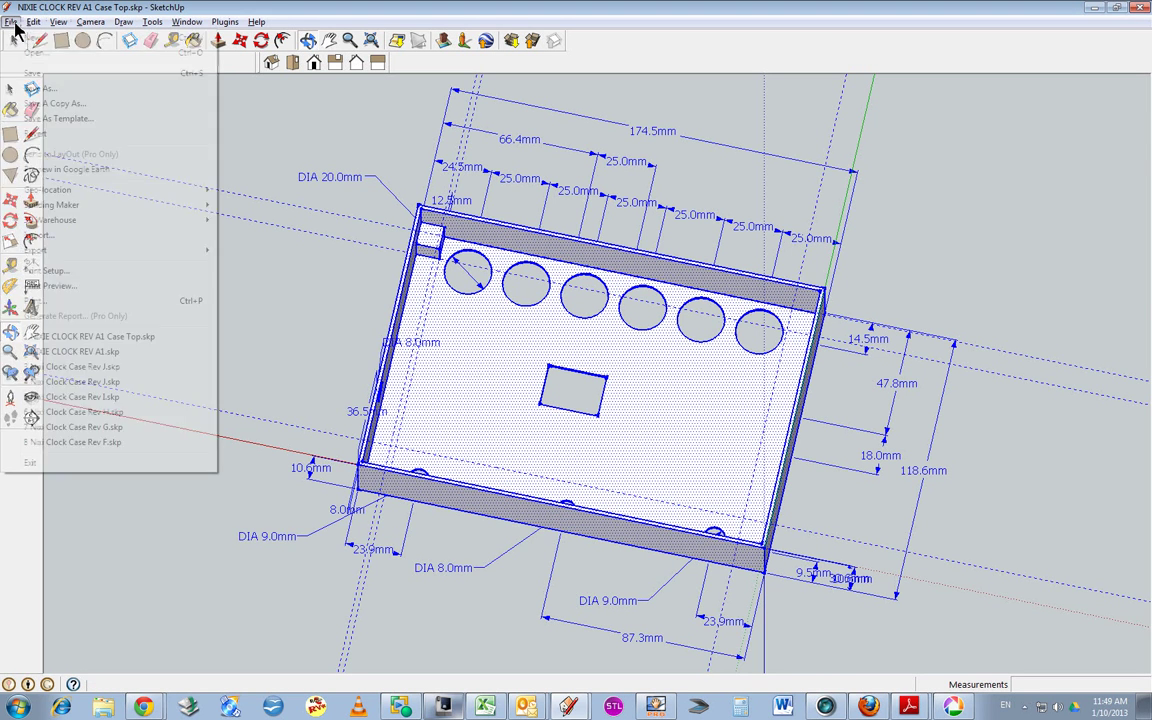
mouse_move(33, 21)
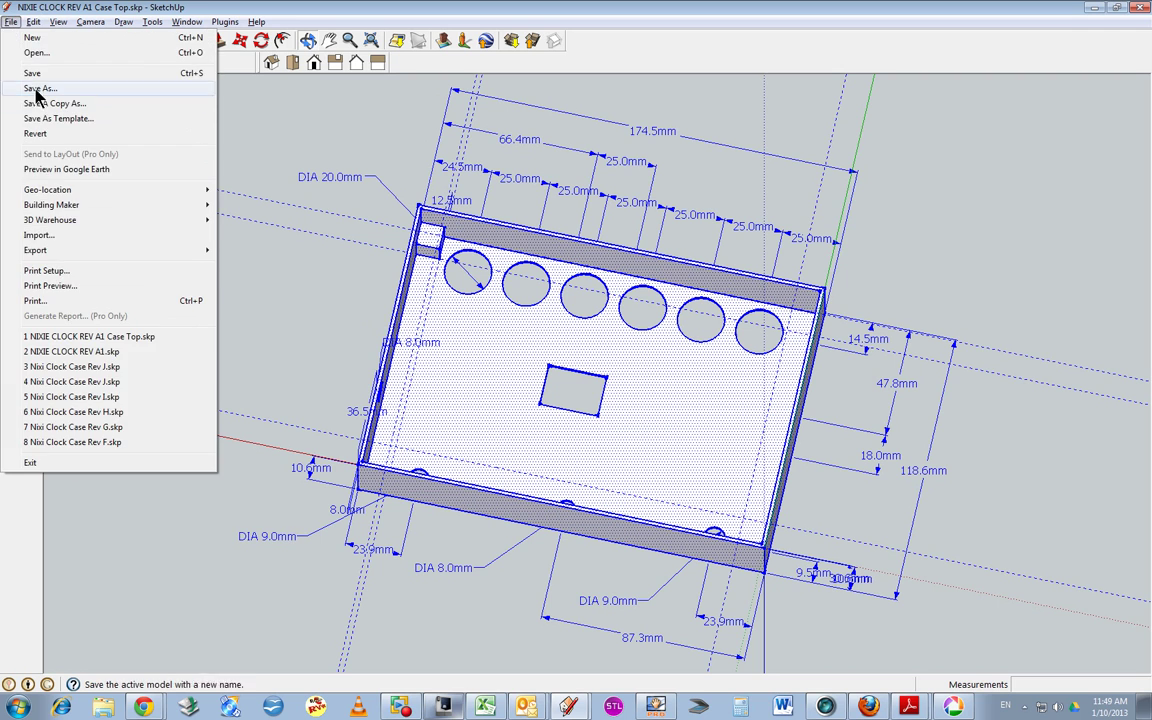
key("Escape")
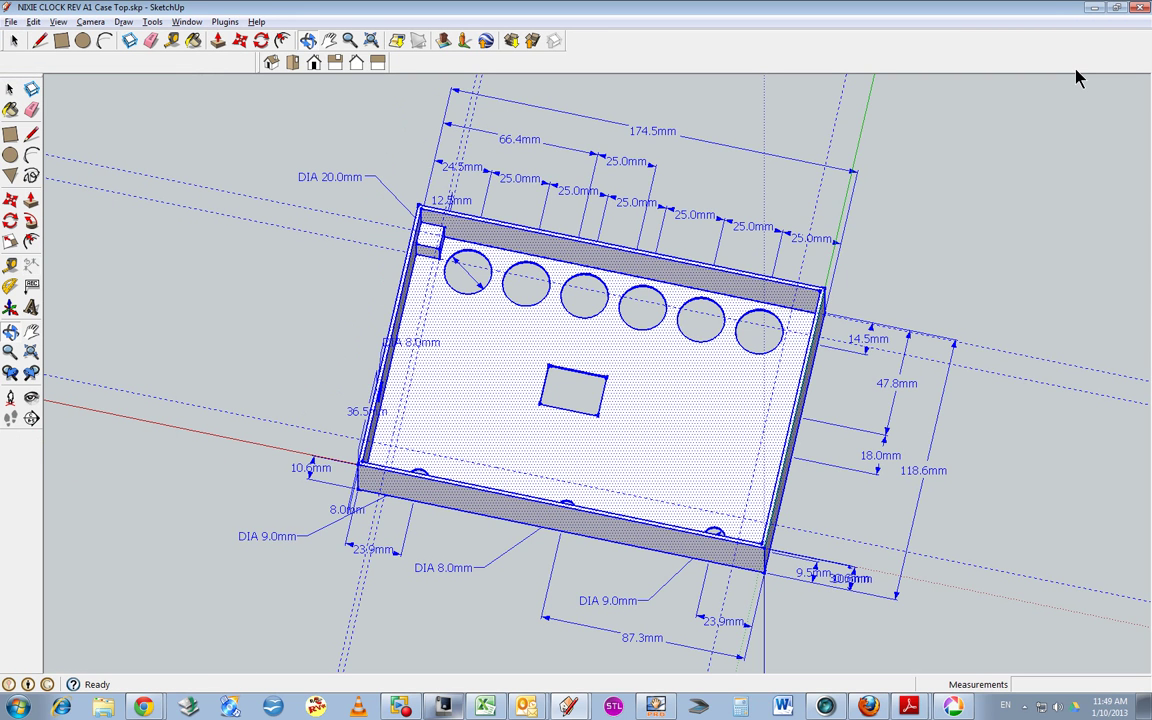
left_click(308, 40)
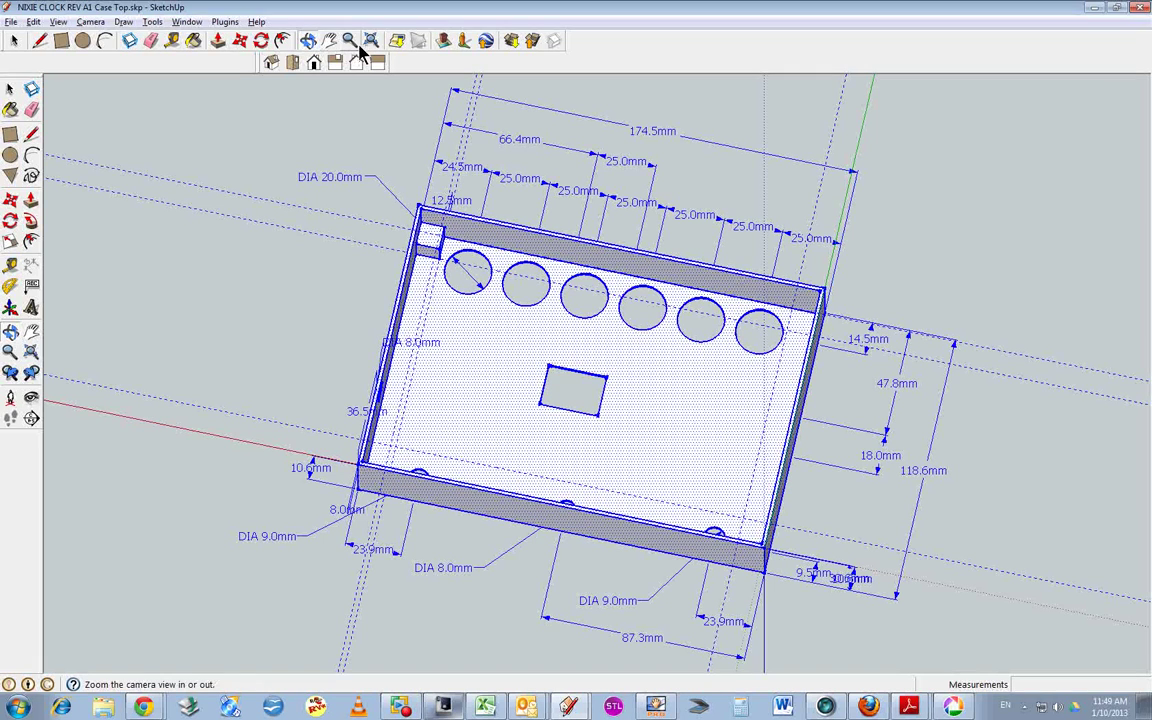
left_click(92, 21)
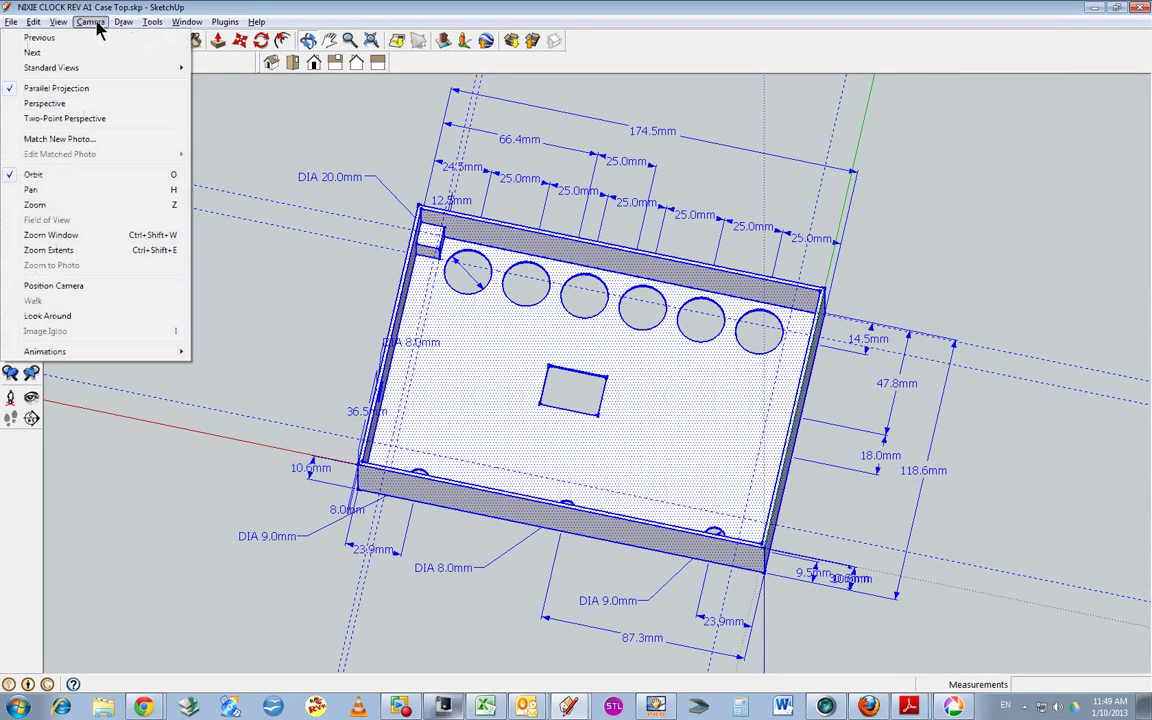
left_click(330, 40)
scroll(591, 231, "up", 5)
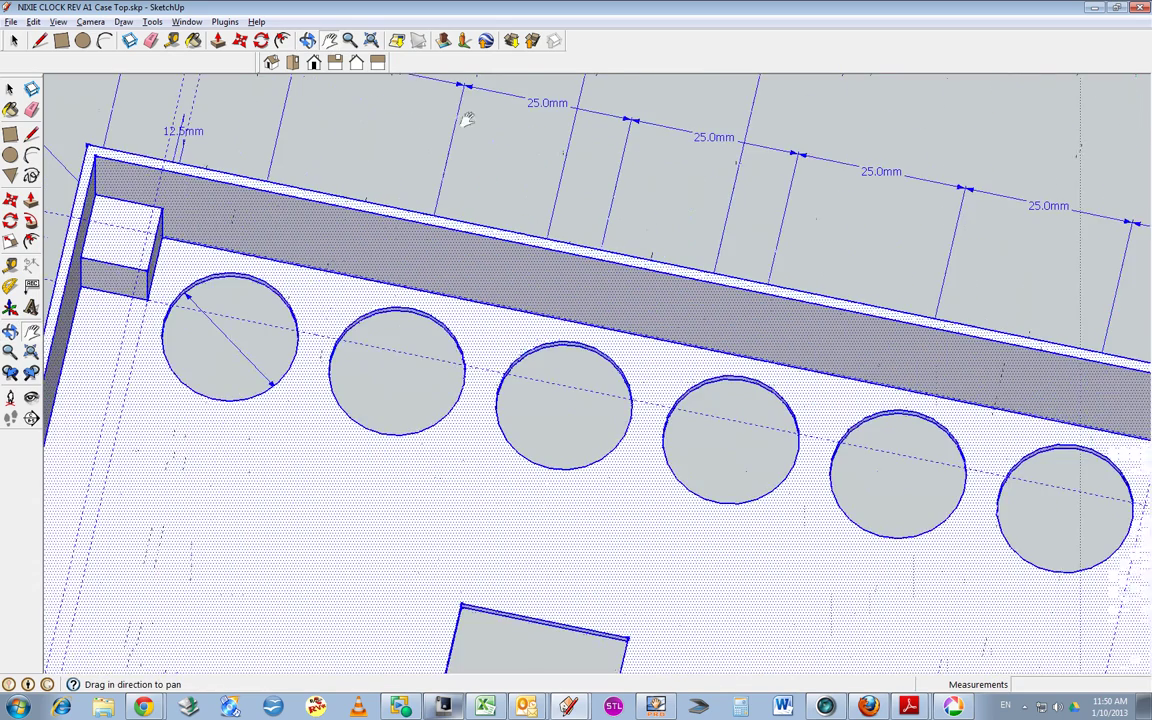
scroll(466, 119, "down", 1)
left_click(307, 40)
left_click_drag(373, 283, 638, 165)
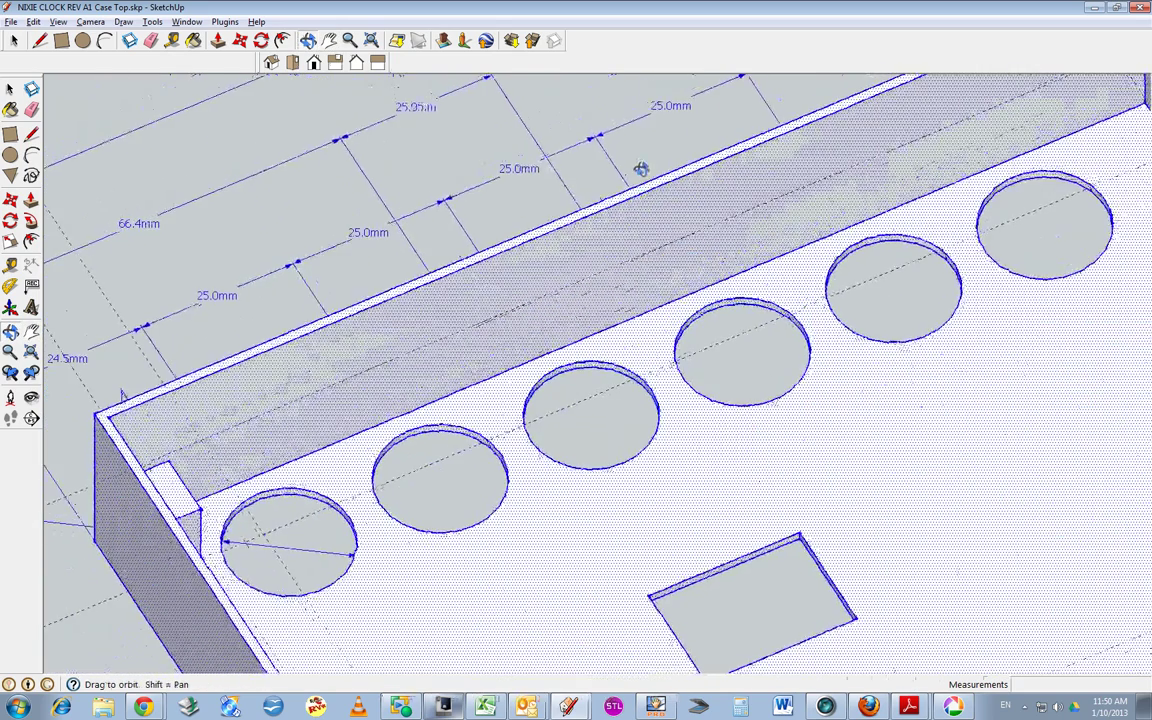
Place a guide on the case floor parallel to the short wall and 10 mm from it, at the corner opposite the existing block
left_click(330, 40)
left_click_drag(1020, 264, 489, 437)
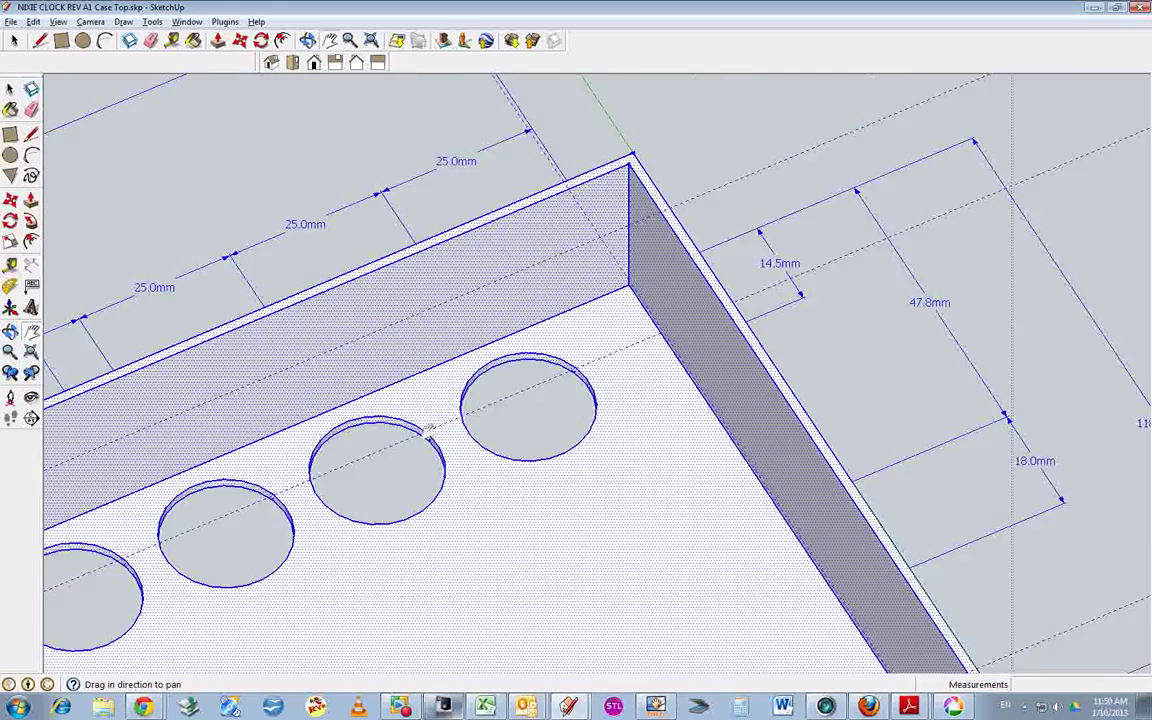
scroll(600, 430, "up", 5)
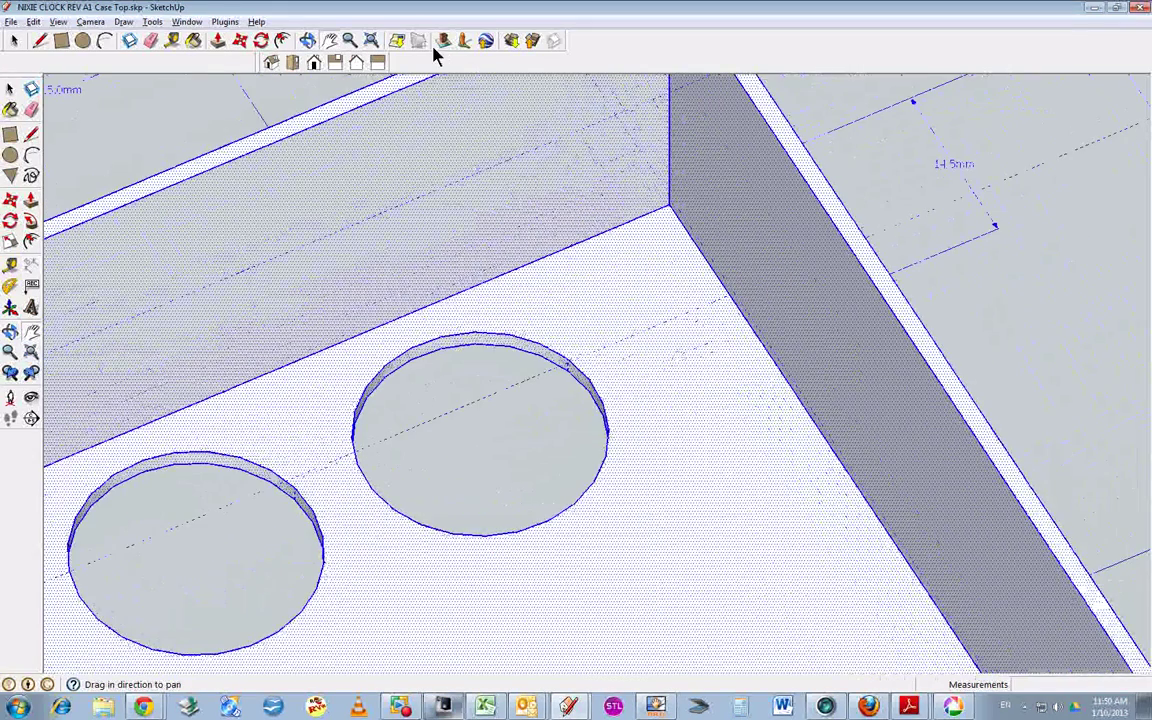
left_click(307, 40)
left_click_drag(620, 420, 705, 302)
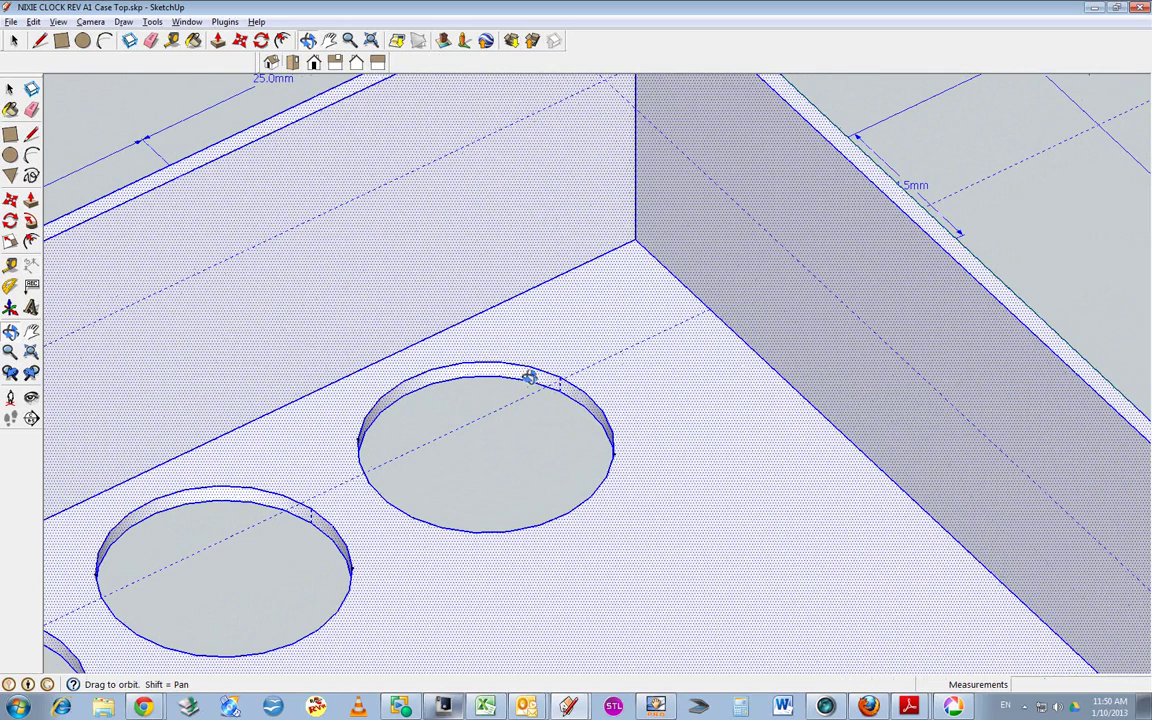
left_click(173, 44)
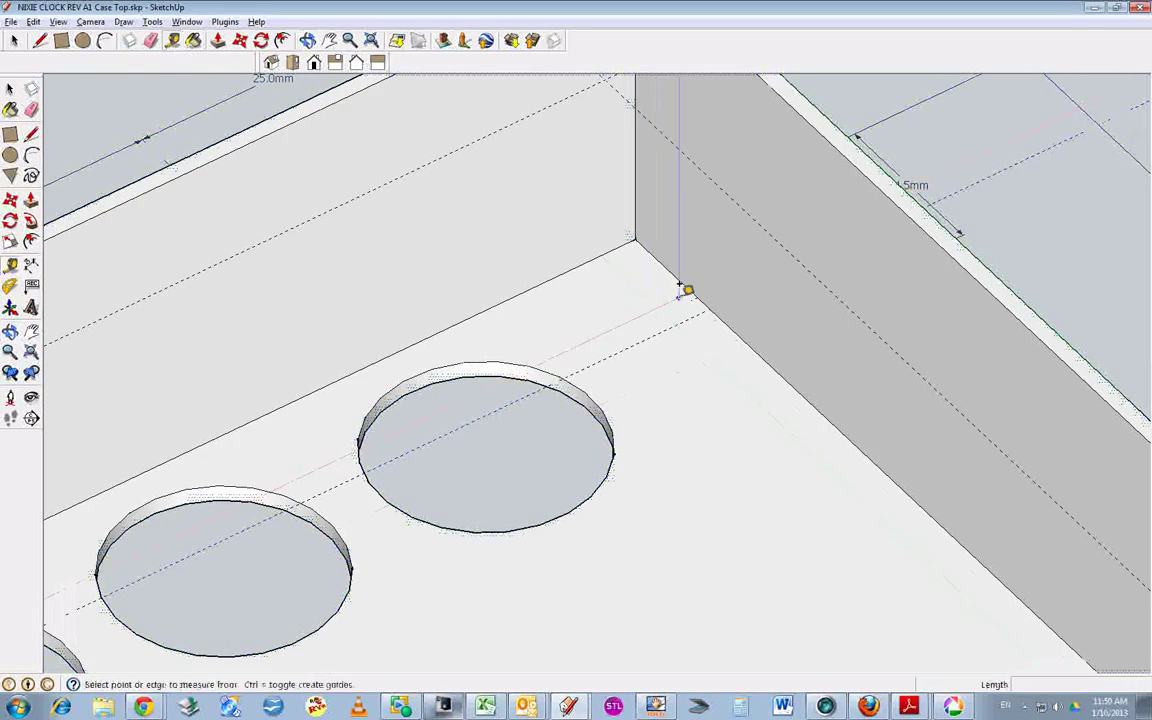
left_click(685, 288)
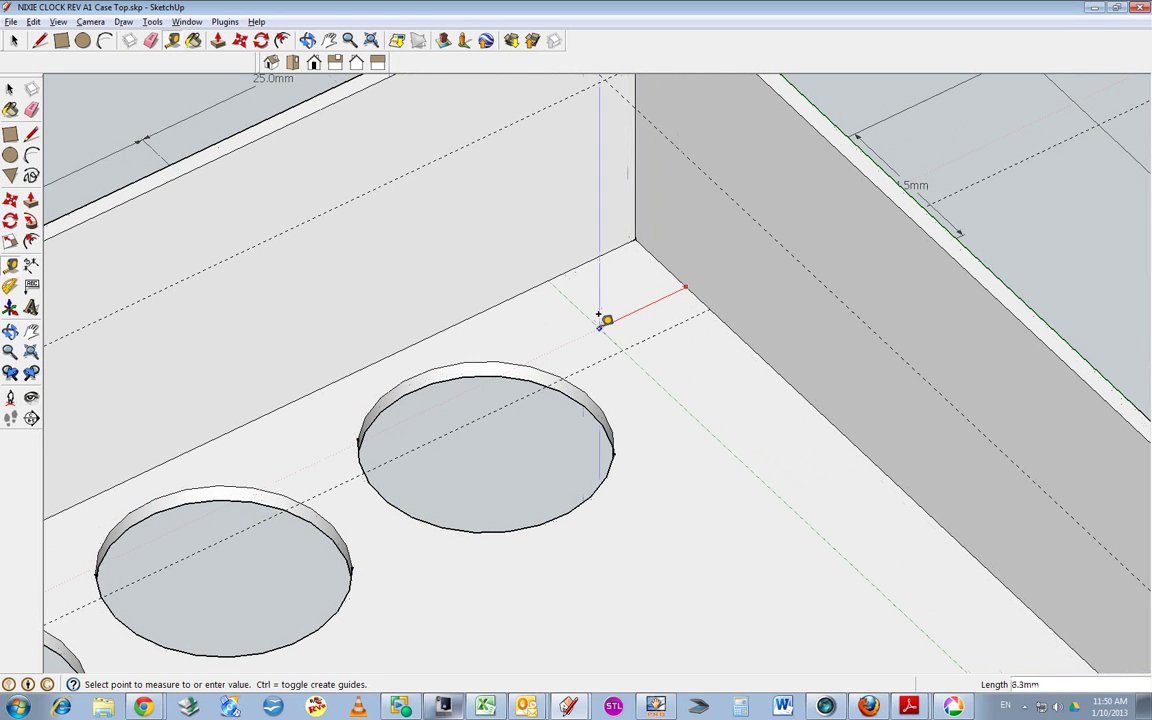
left_click(598, 321)
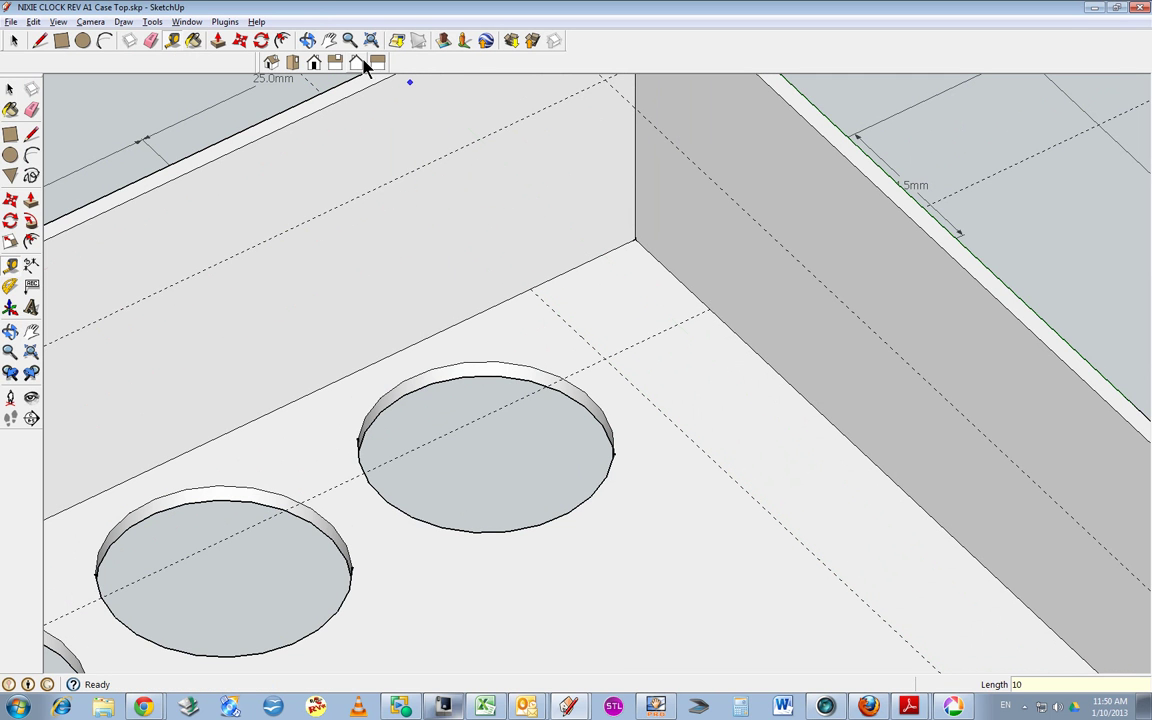
Place a guide along the inner long wall, from its floor edge up to the existing corner block's top, 12.5 mm high
left_click(329, 40)
left_click_drag(357, 110, 870, 310)
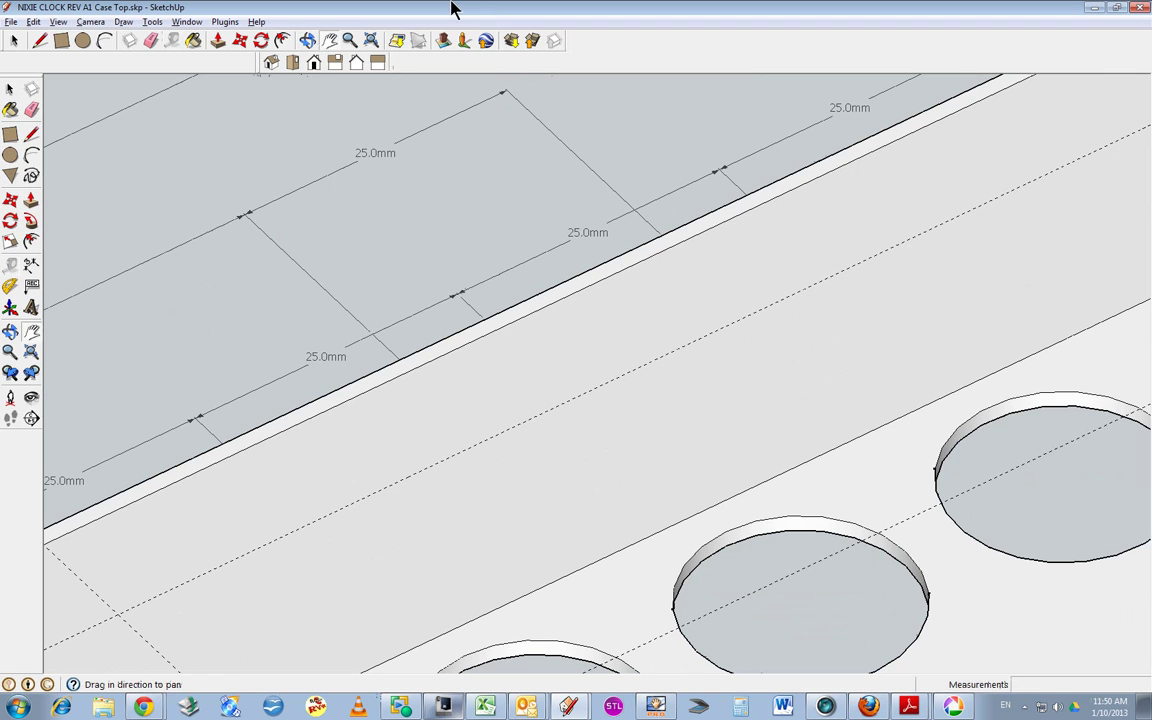
left_click(308, 40)
left_click_drag(650, 458, 319, 327)
left_click(331, 41)
left_click_drag(440, 255, 888, 343)
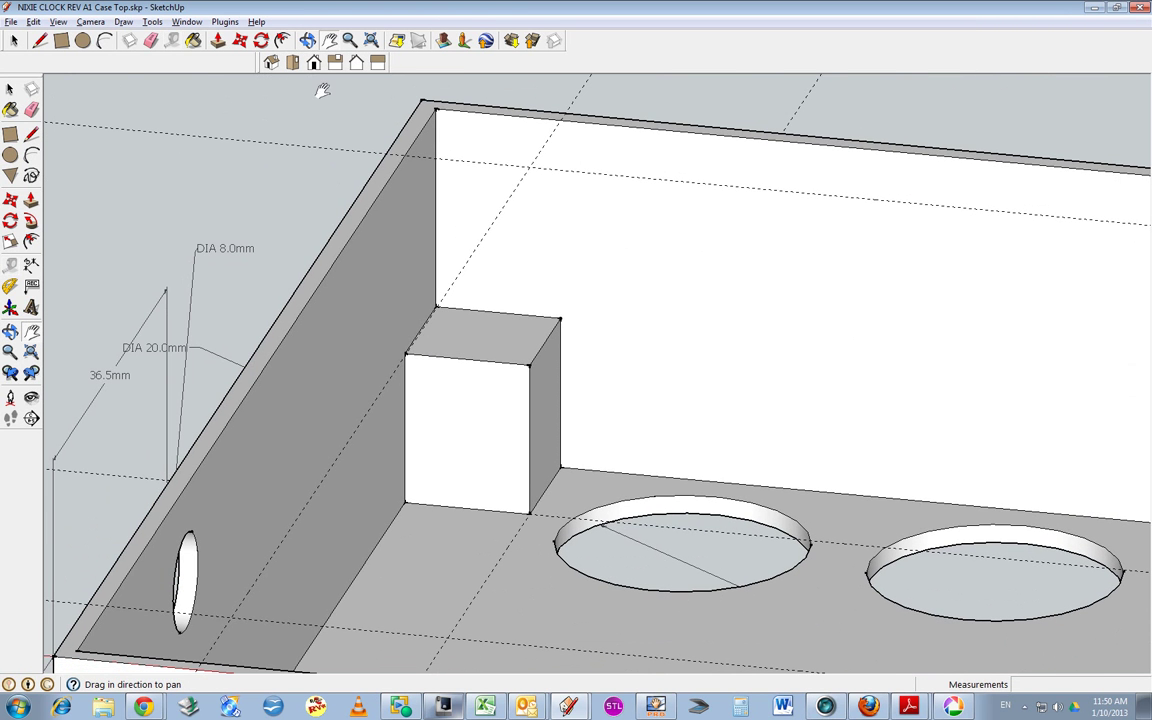
left_click(172, 40)
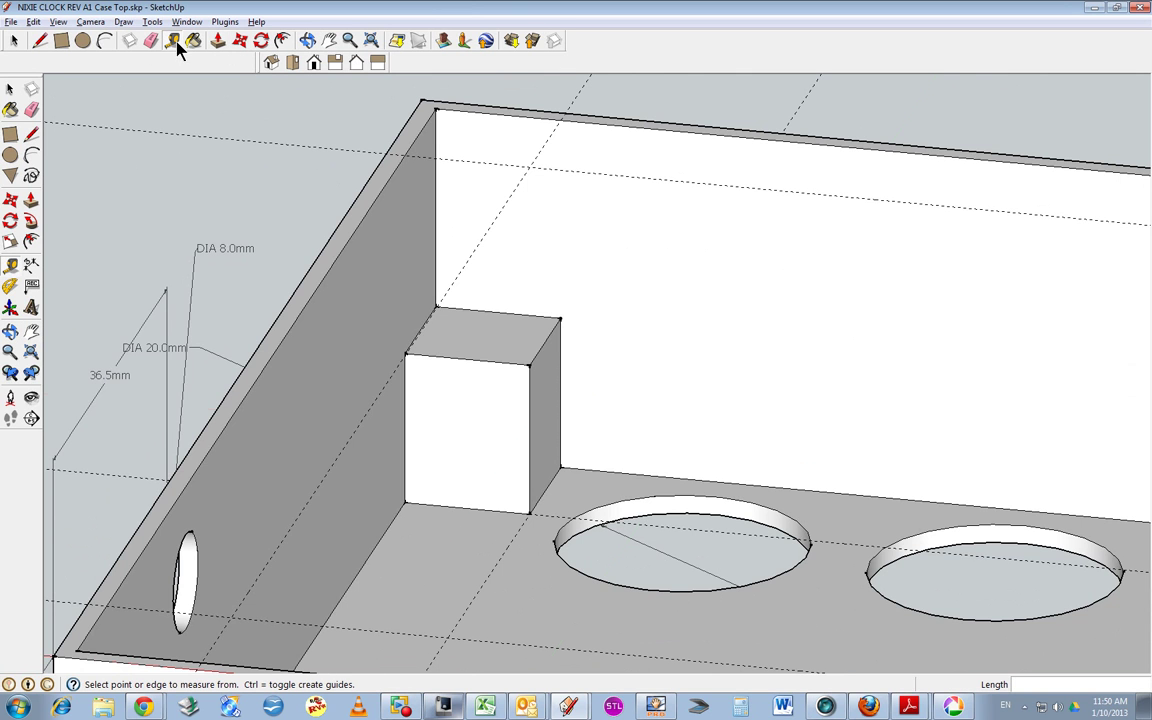
left_click(693, 470)
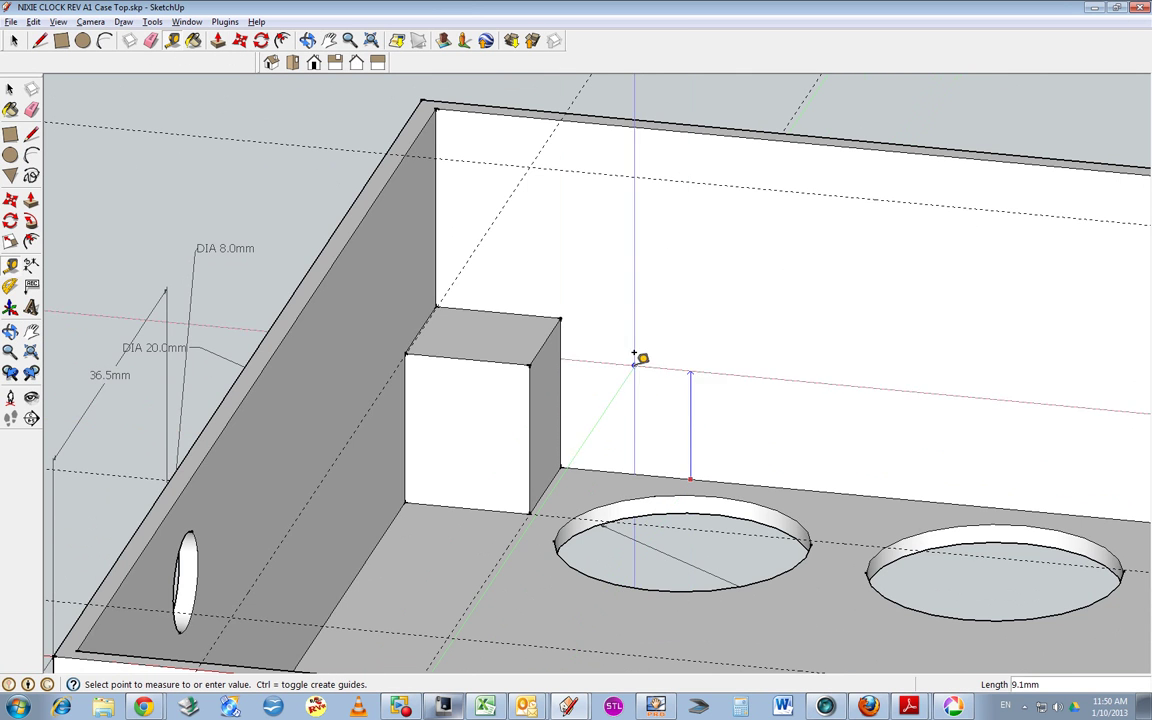
left_click(561, 314)
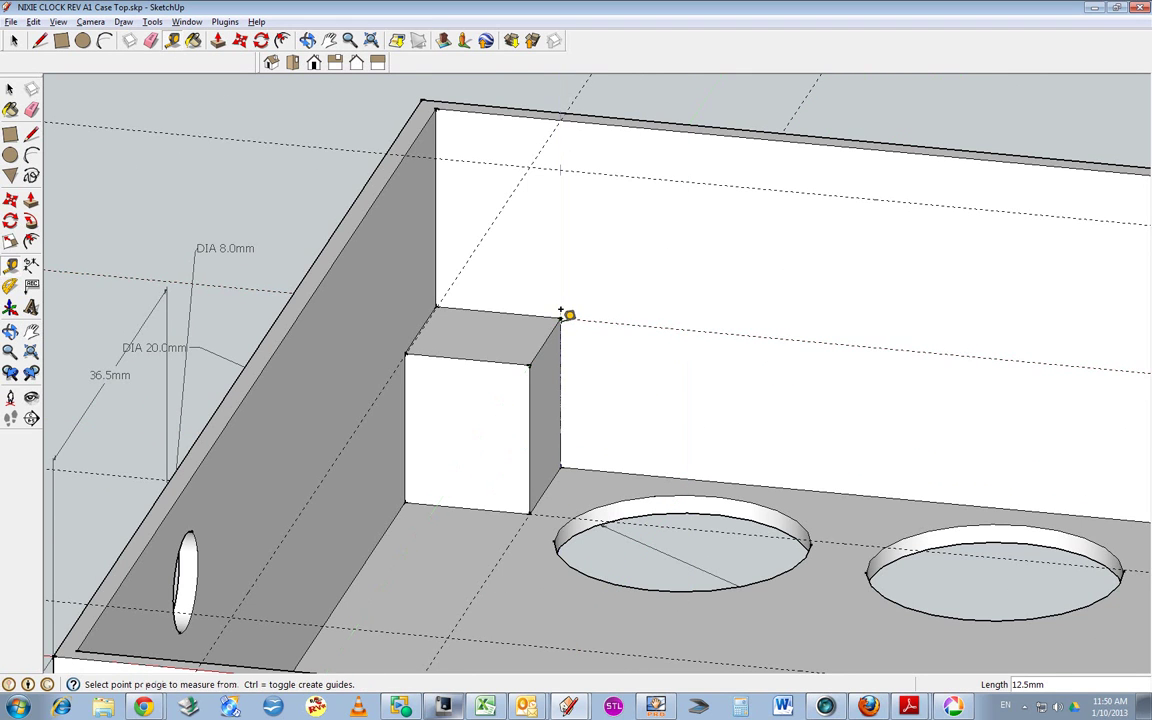
Place a matching guide on the short wall at the opposite corner, 12.5 mm above the floor edge and meeting the long wall's guide
left_click(307, 40)
left_click_drag(458, 188, 760, 272)
left_click(329, 42)
left_click_drag(1000, 330, 438, 249)
left_click(307, 40)
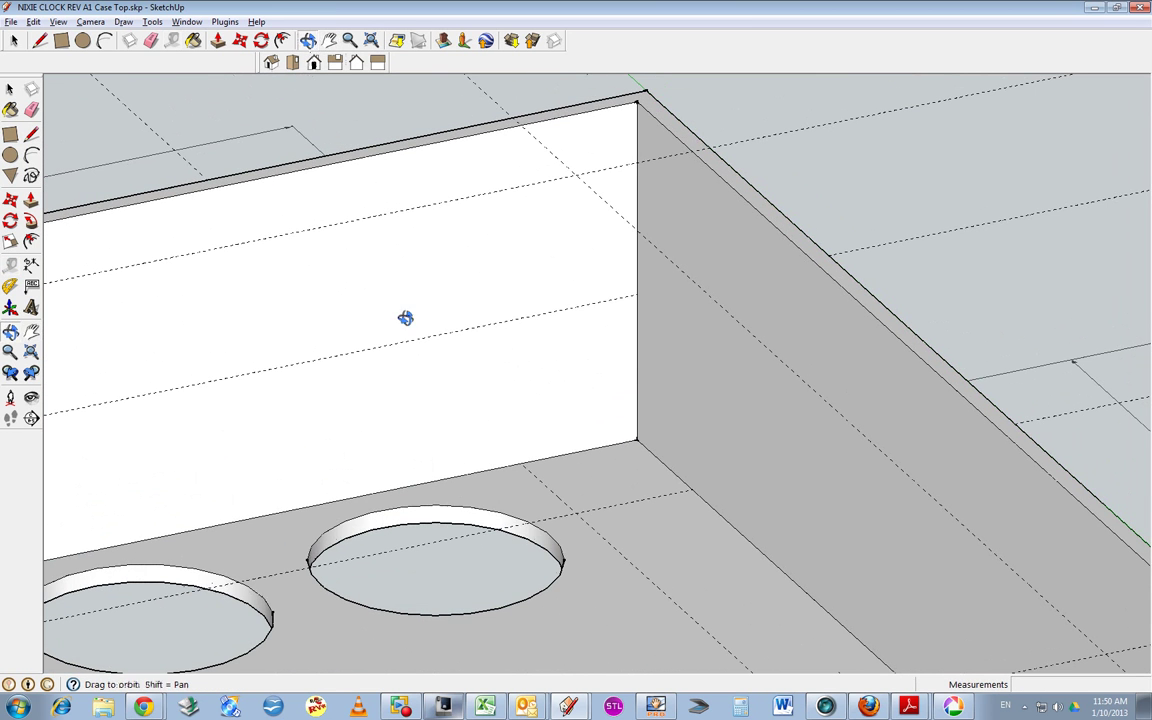
left_click_drag(476, 316, 470, 268)
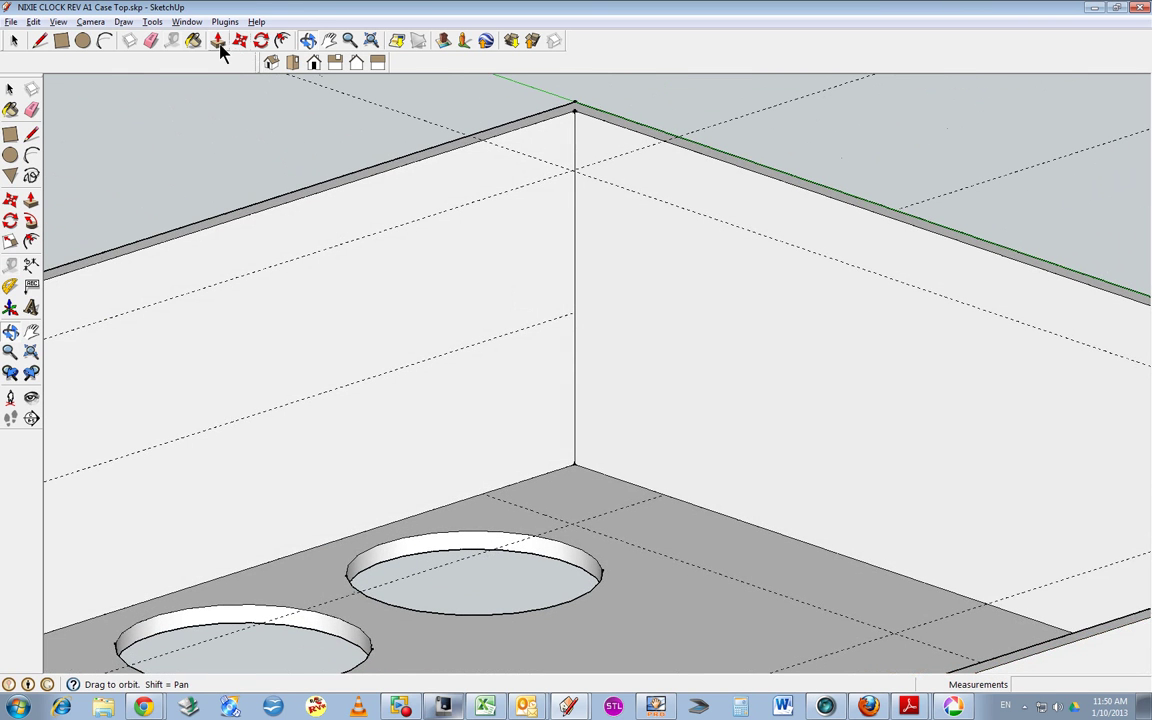
left_click(172, 40)
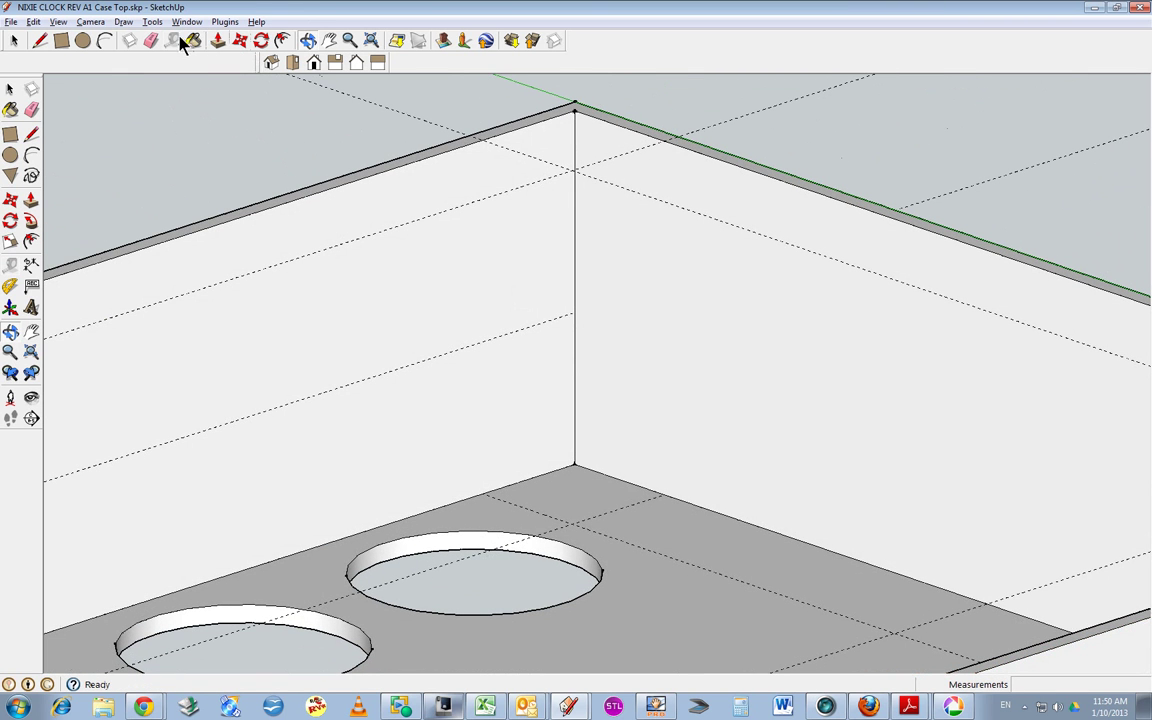
left_click(605, 472)
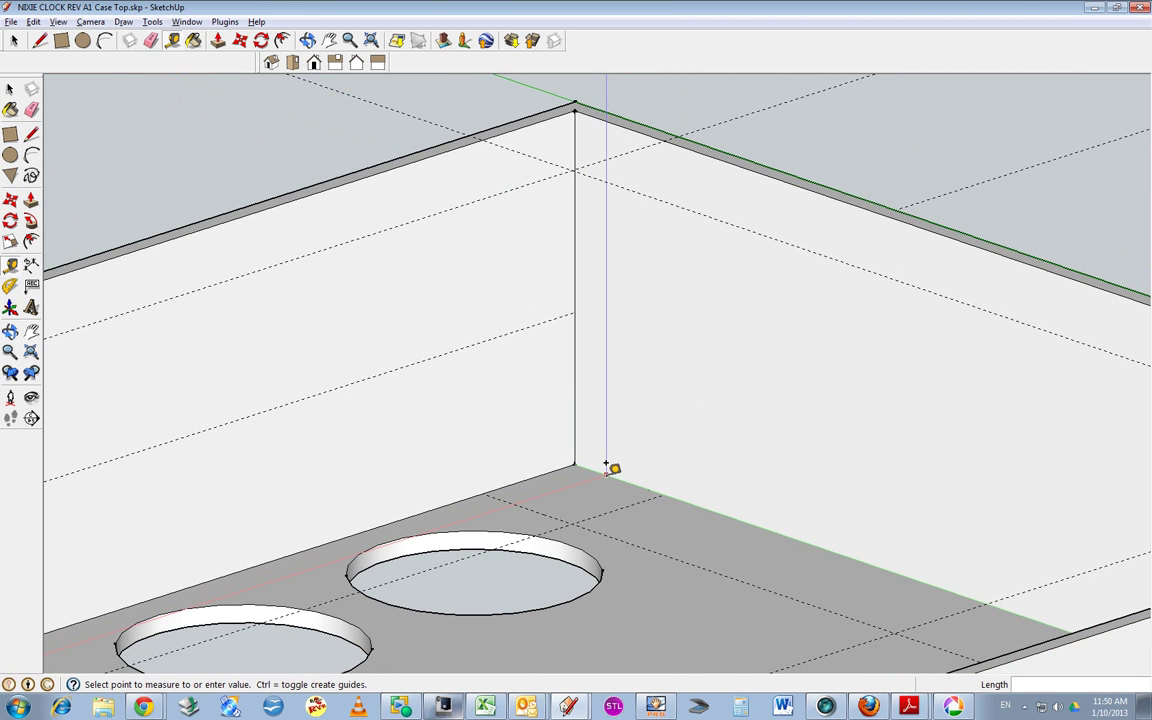
left_click(575, 308)
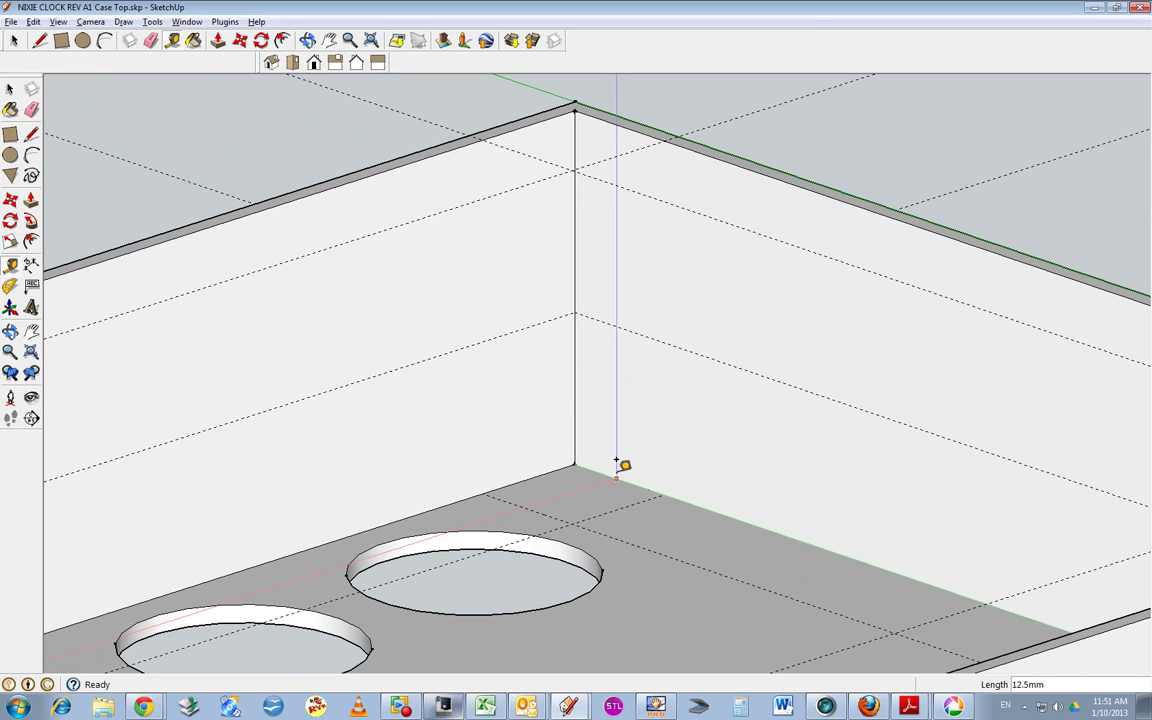
Draw two 10 mm lines along the floor guides to close off a square in the empty corner
left_click(305, 42)
left_click_drag(689, 321, 580, 345)
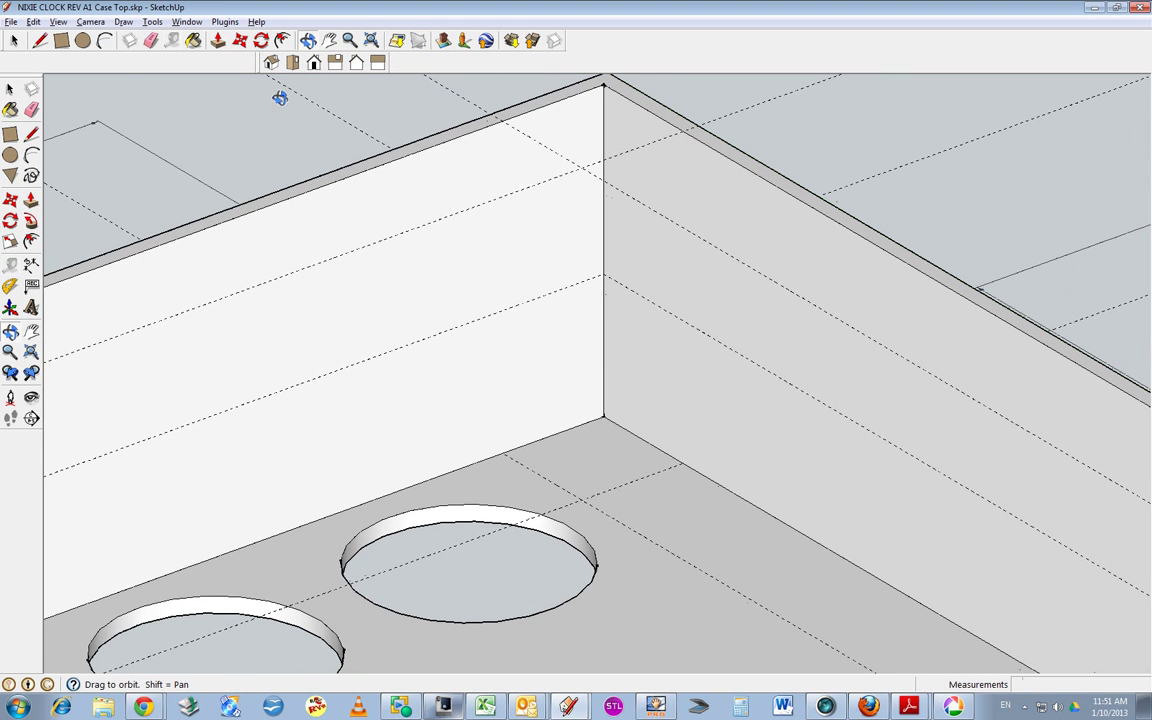
left_click(40, 40)
left_click(503, 453)
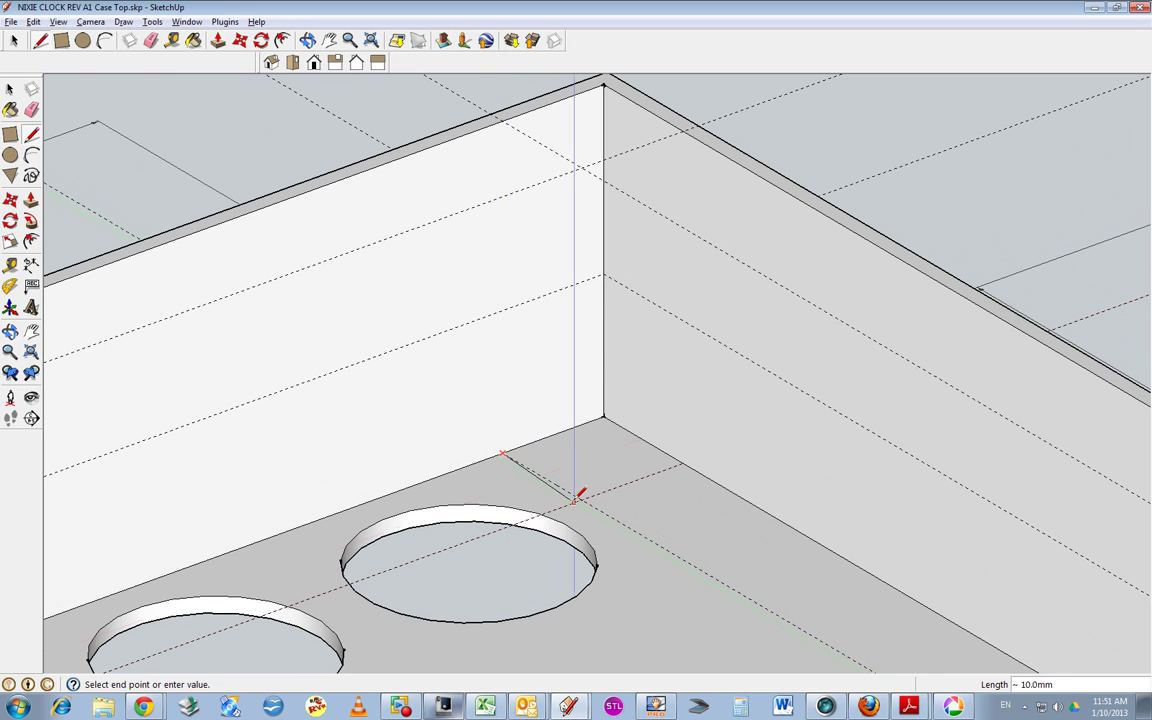
left_click(582, 497)
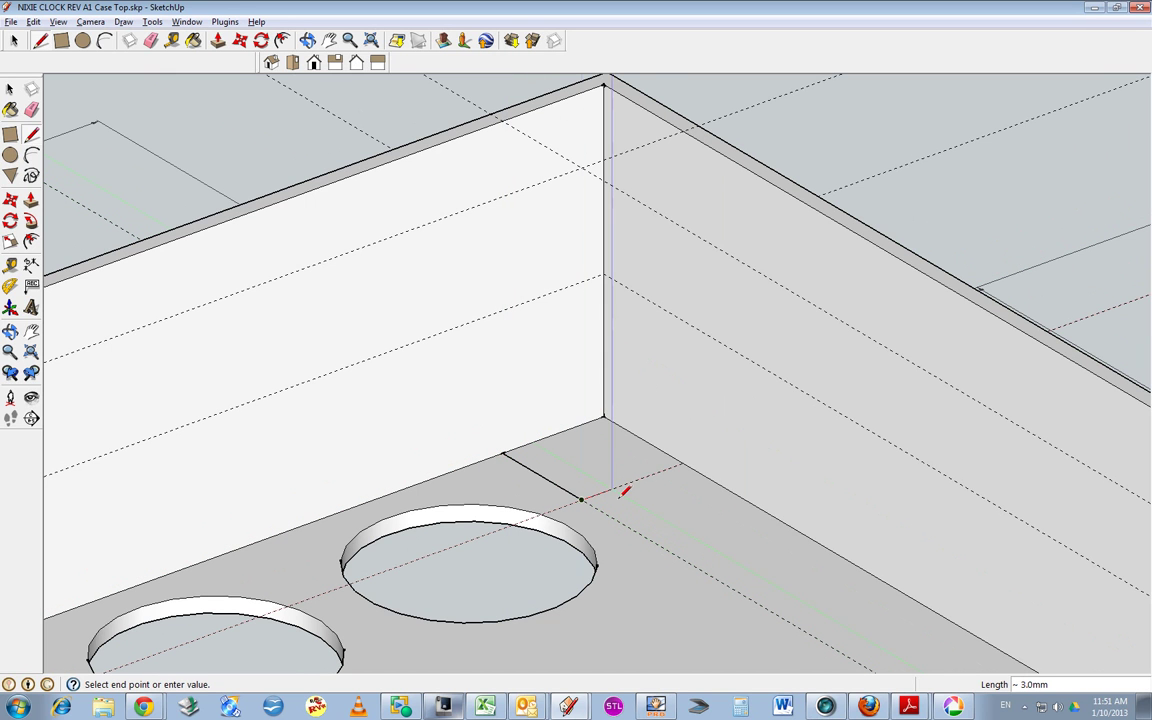
left_click(683, 462)
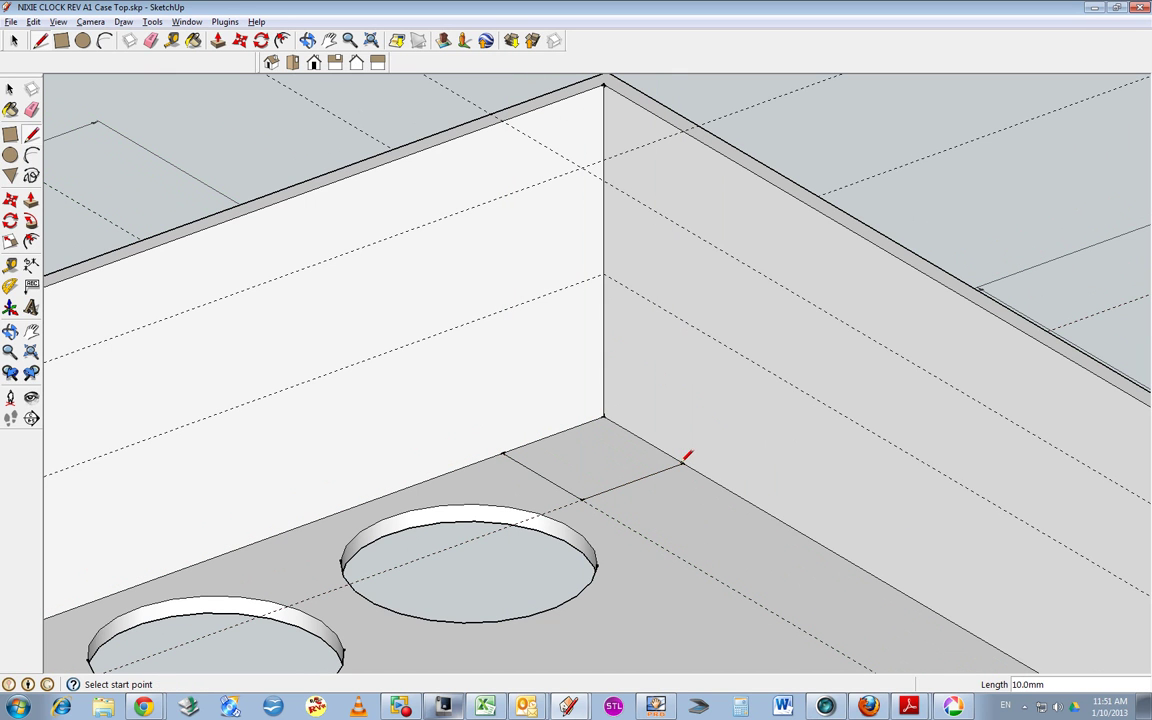
Pull the corner square up 12.5 mm to form a second mounting block, and save the model
left_click(216, 40)
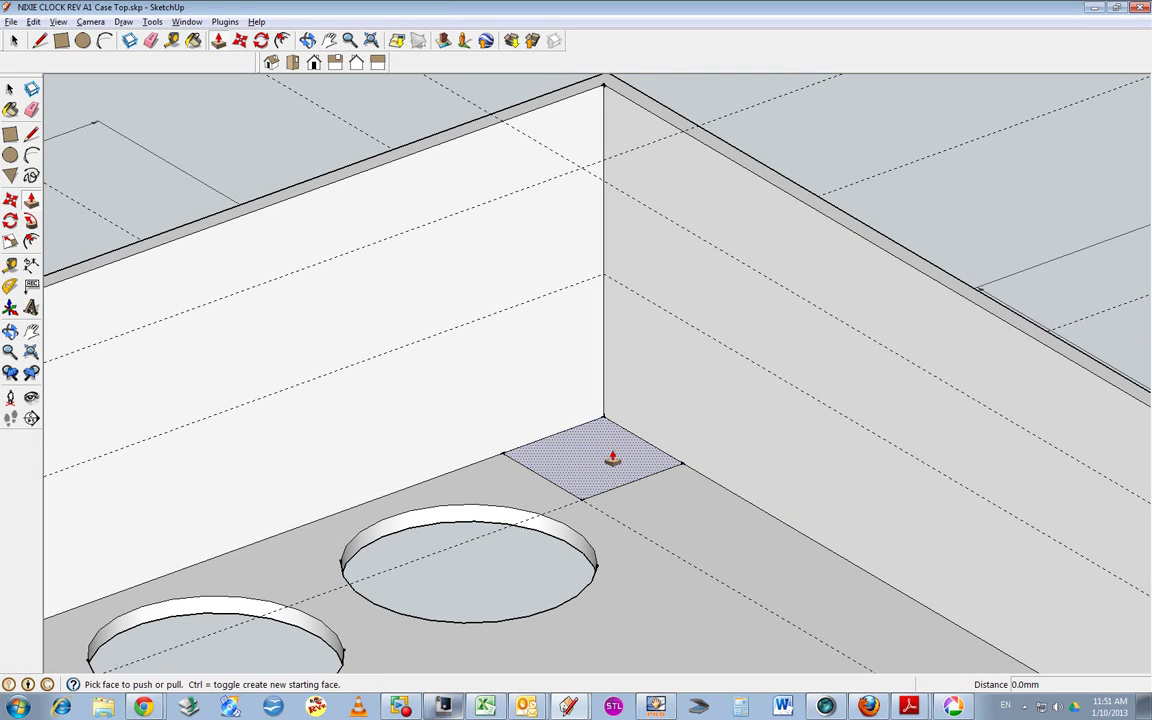
left_click_drag(612, 458, 647, 364)
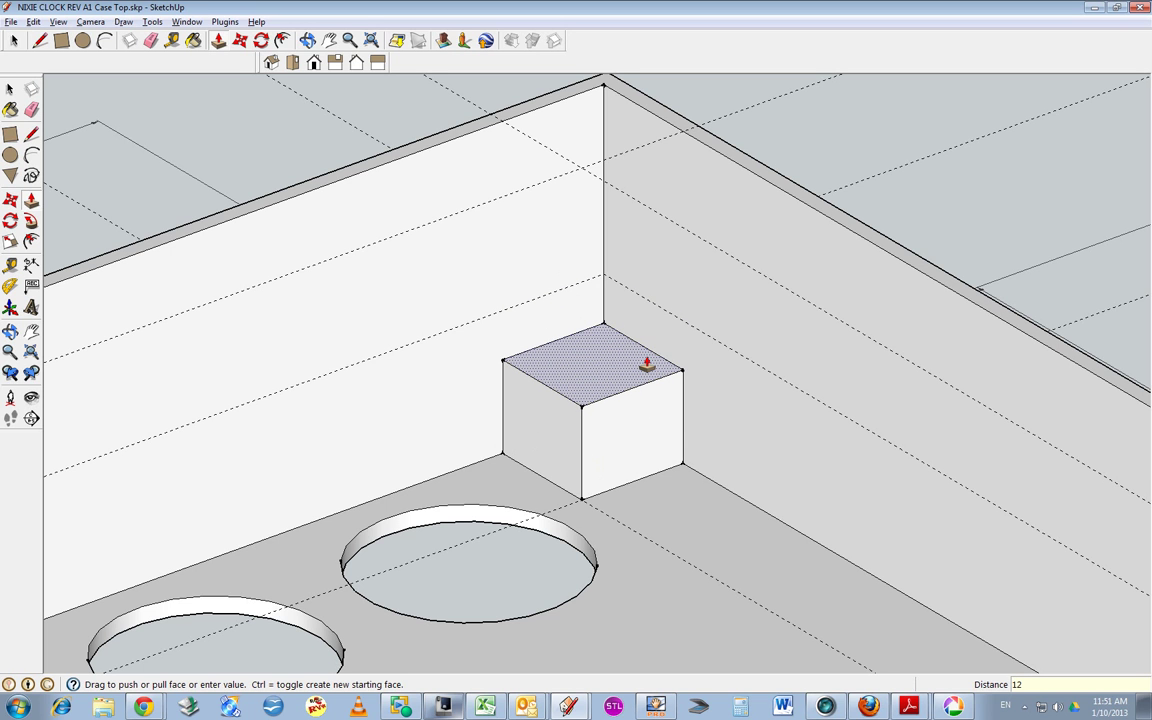
key("Return")
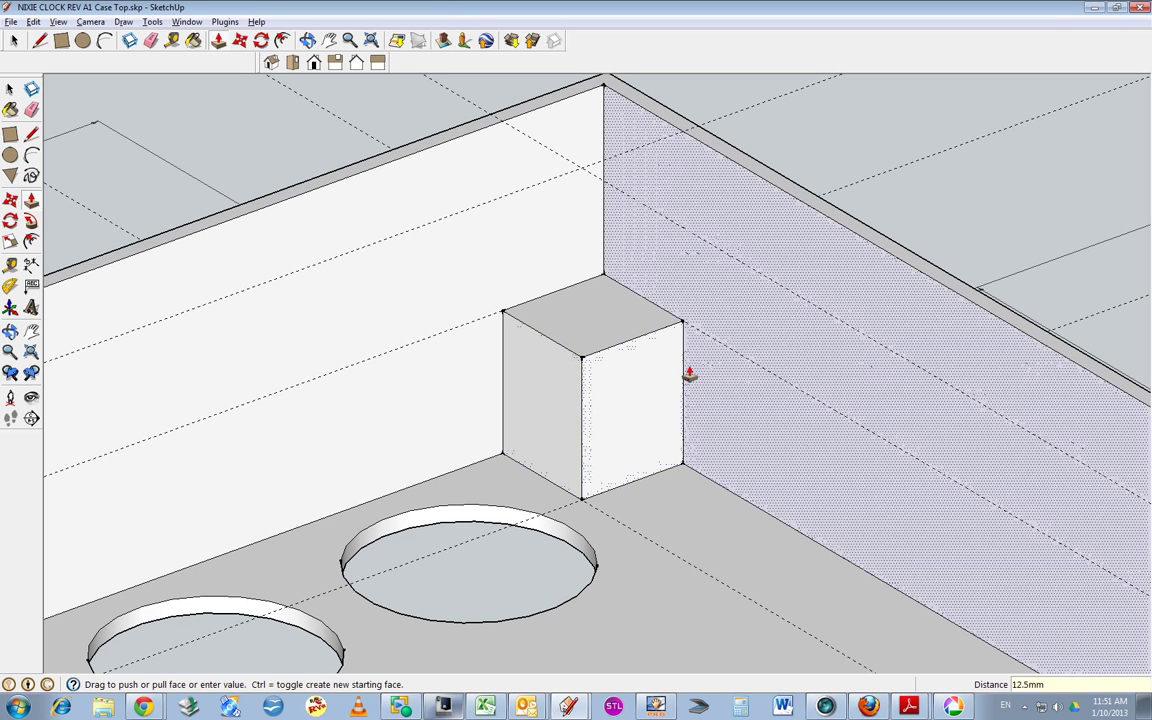
left_click(10, 22)
left_click(38, 80)
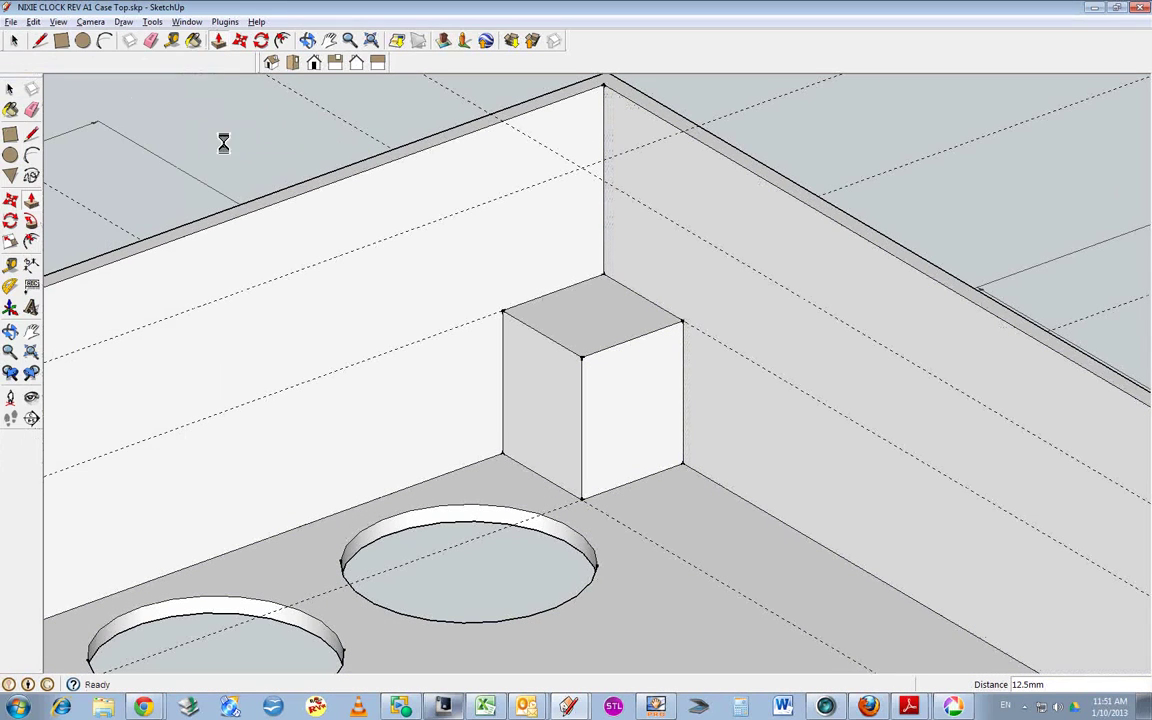